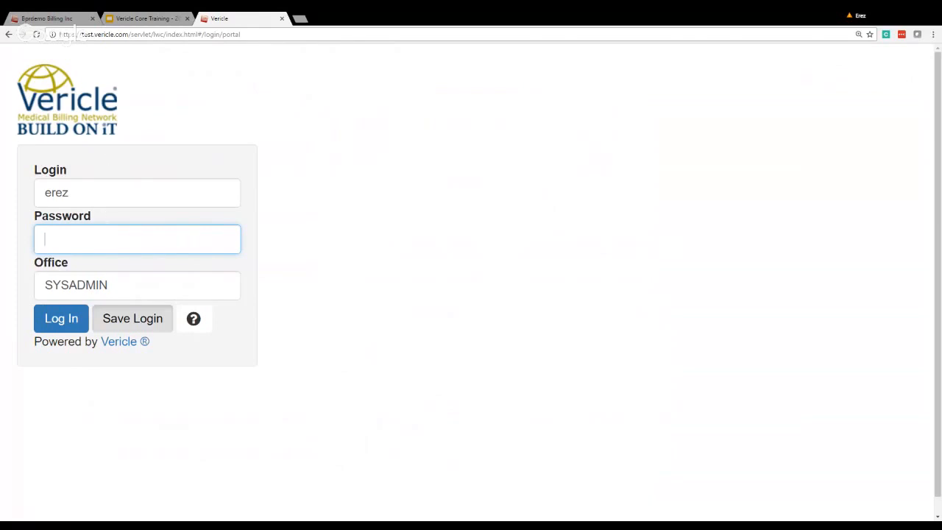
Move between the login name, office and password fields of the Vericle login form.
key(Tab)
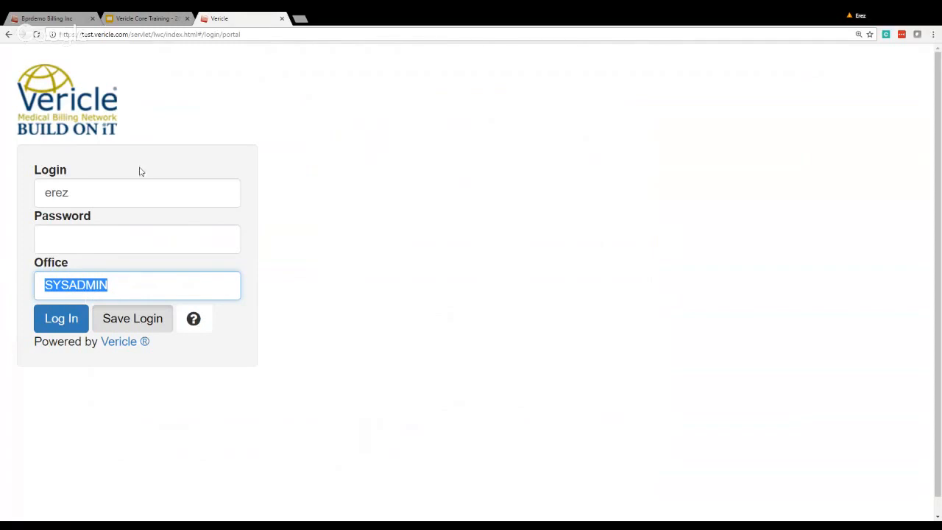
click(81, 193)
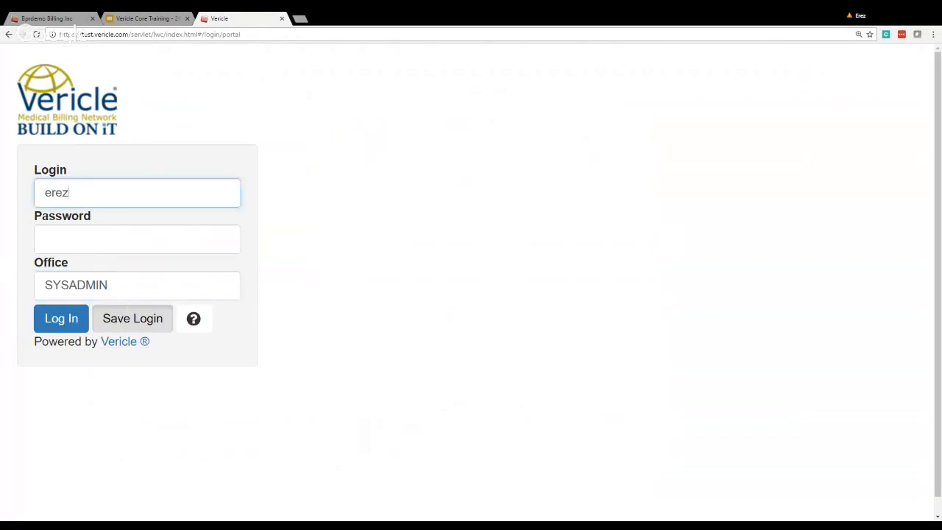
click(119, 296)
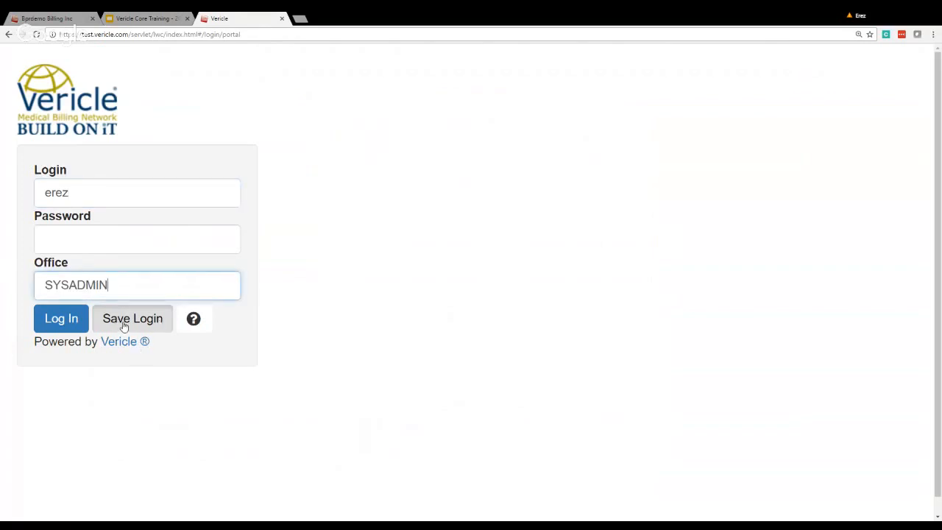
click(83, 239)
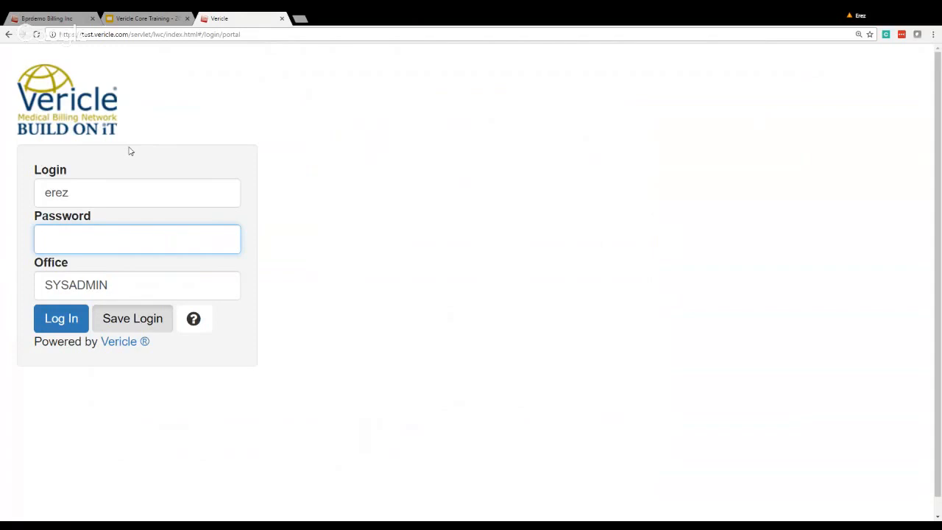
Close the login tab and reach Two-Factor Authentication via Configuration > My Profile/Change Password.
click(282, 19)
key(ctrl+1)
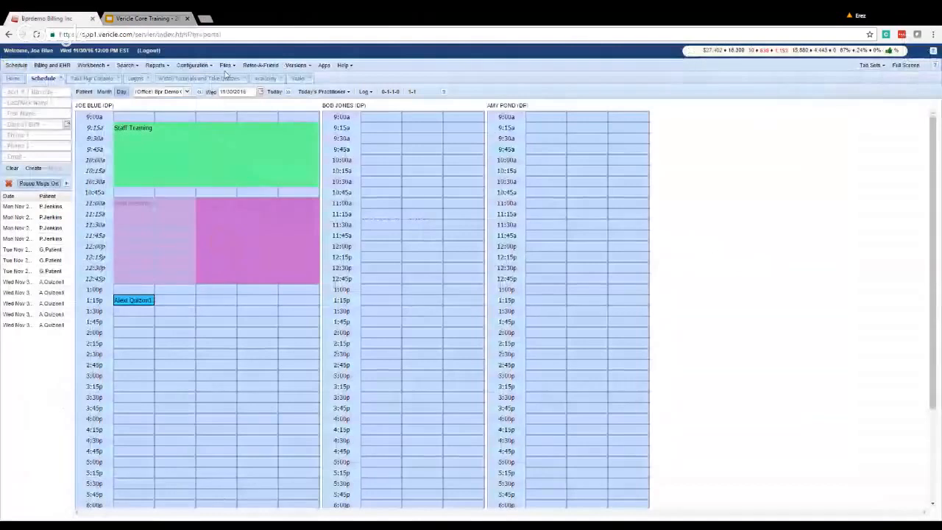
click(193, 65)
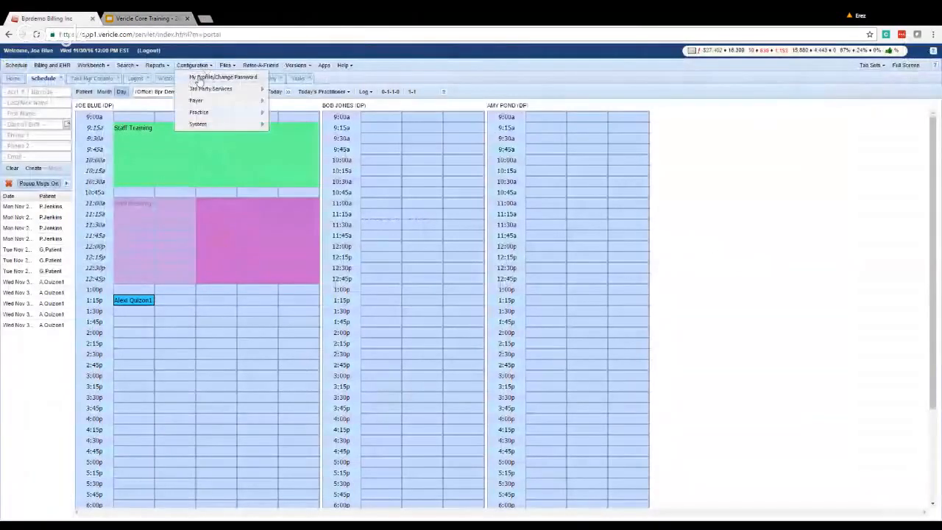
click(200, 78)
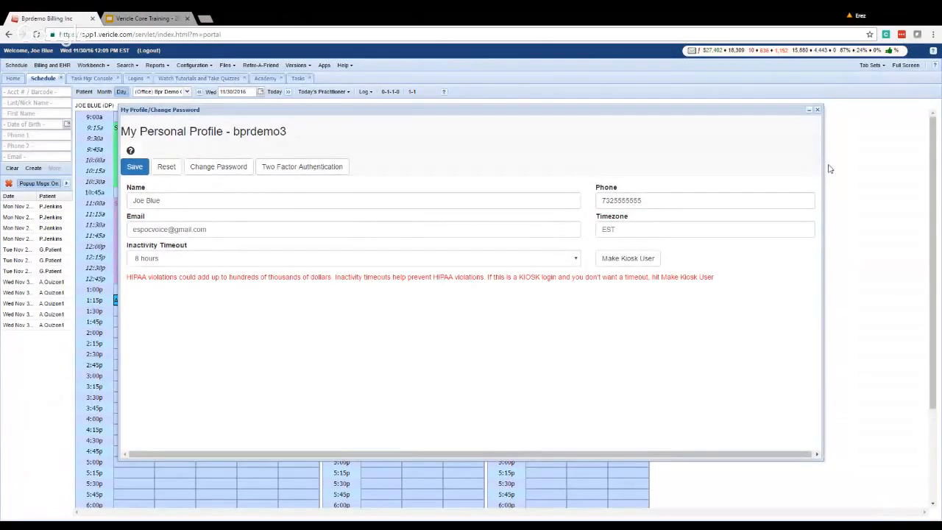
click(817, 111)
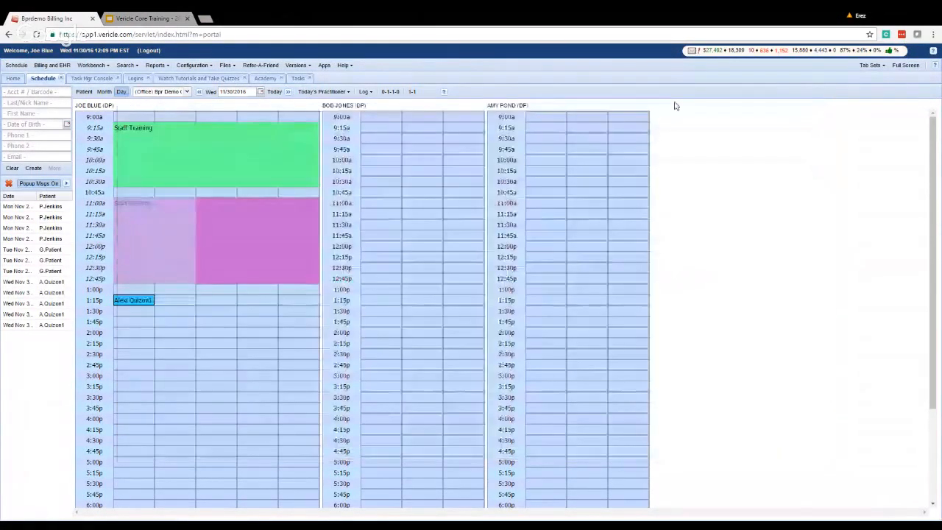
click(193, 68)
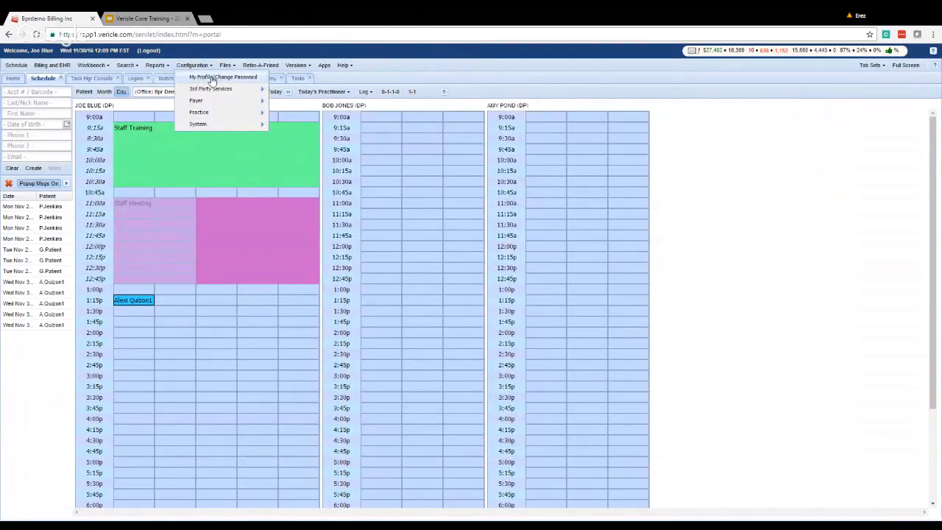
click(212, 78)
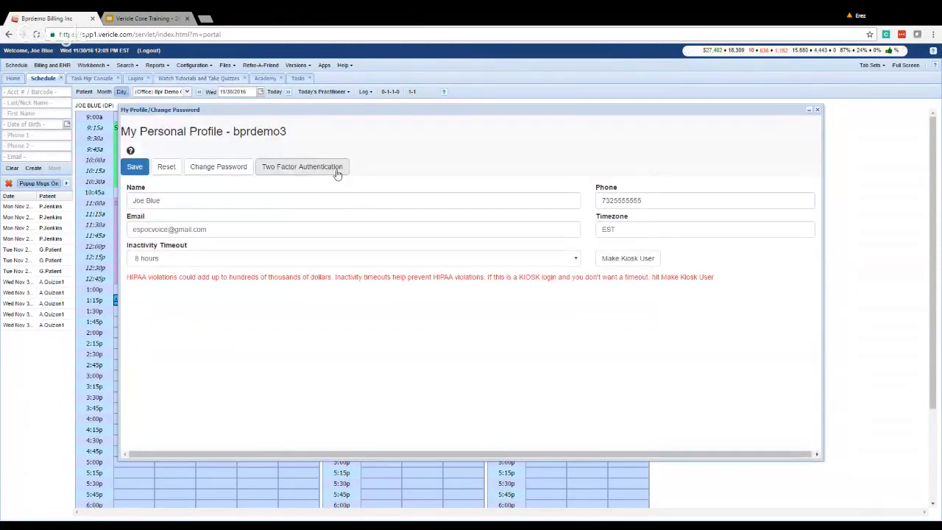
click(336, 170)
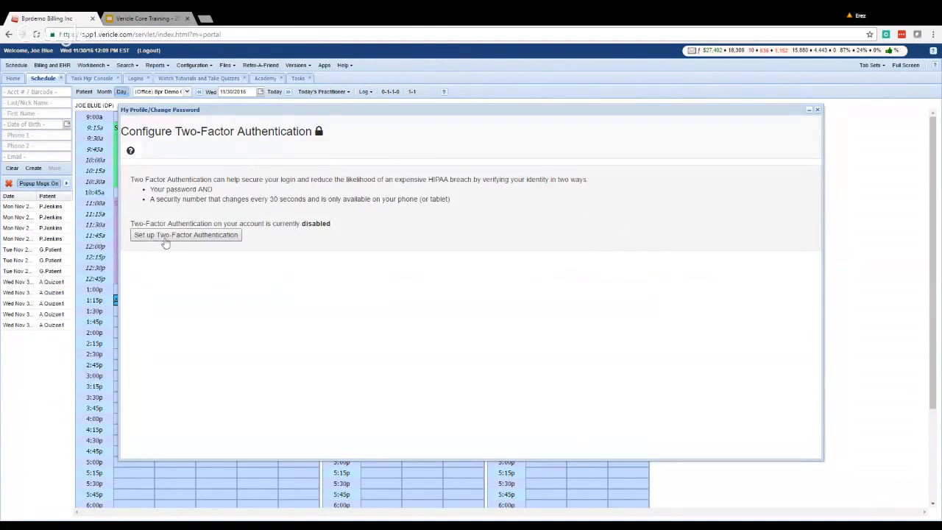
Start two-factor setup, generate the authentication key and QR code, then close the window.
click(168, 237)
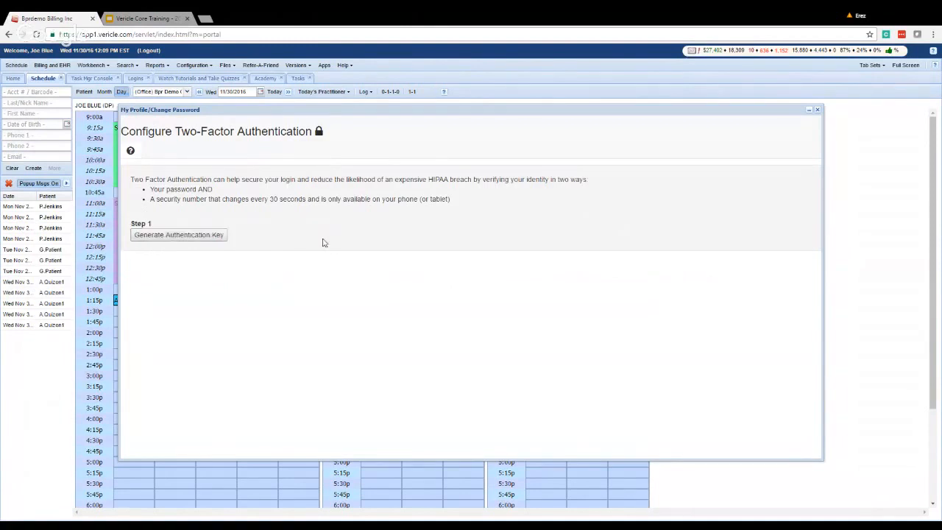
click(209, 239)
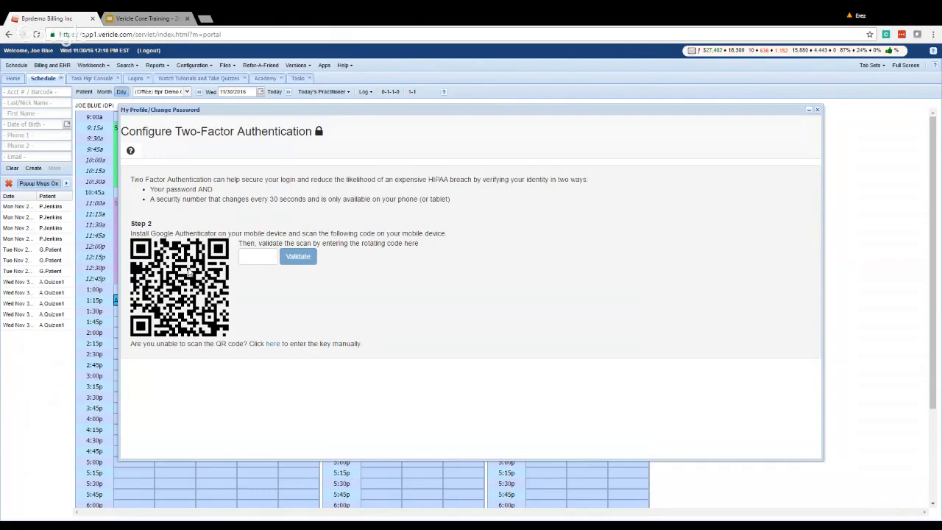
click(818, 110)
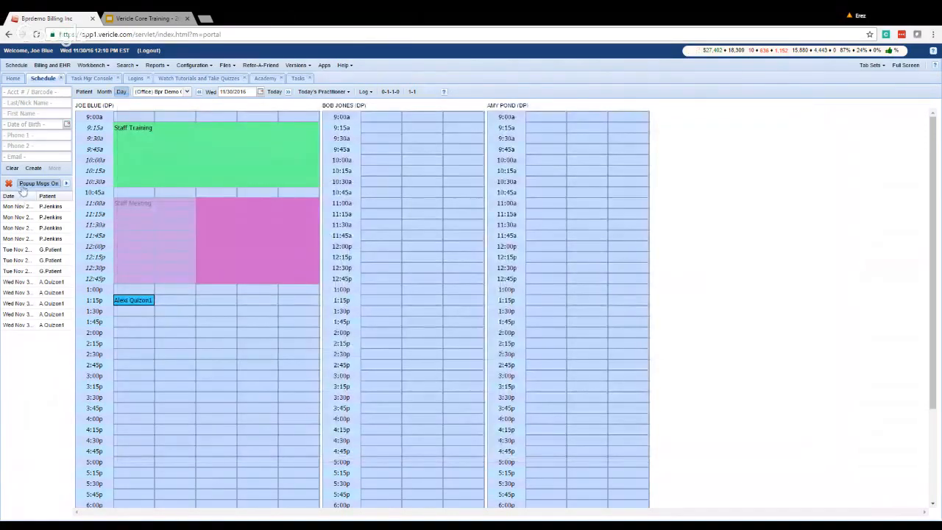
Show the Home dashboard, then switch to the Vericle Core Training slide deck.
click(14, 78)
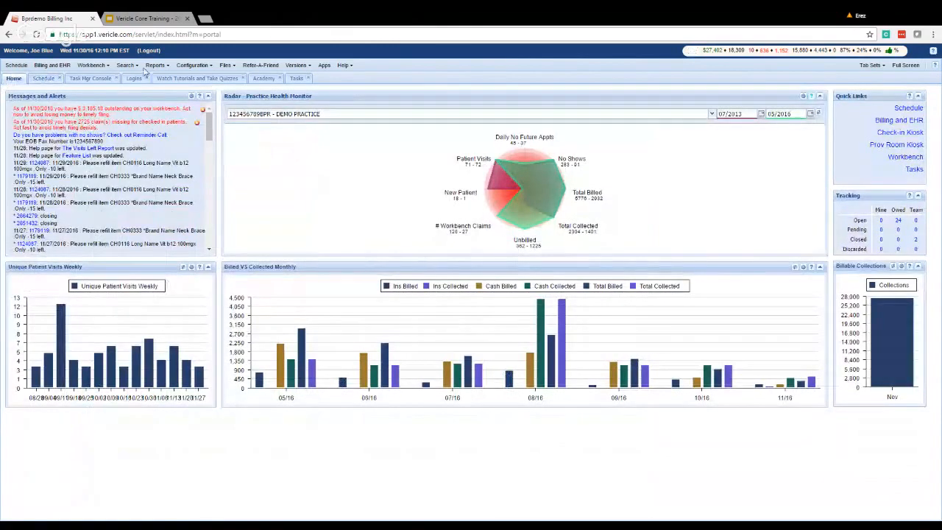
click(142, 18)
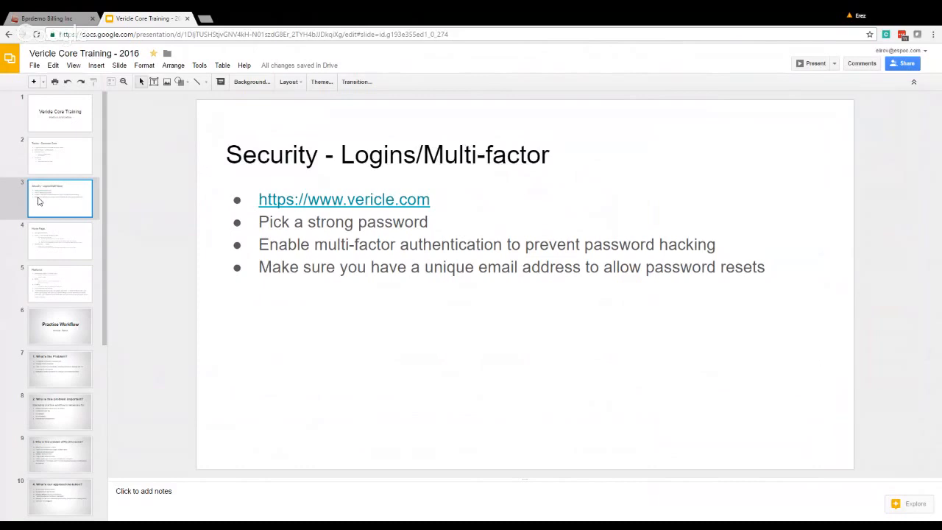
Advance to the Home Page slide, then return to the Bprdemo Billing dashboard.
key(Down)
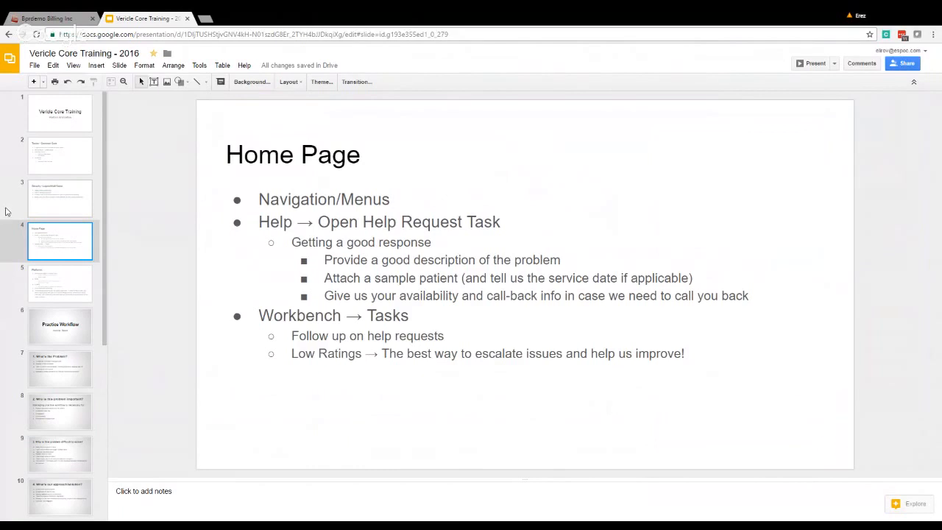
click(32, 17)
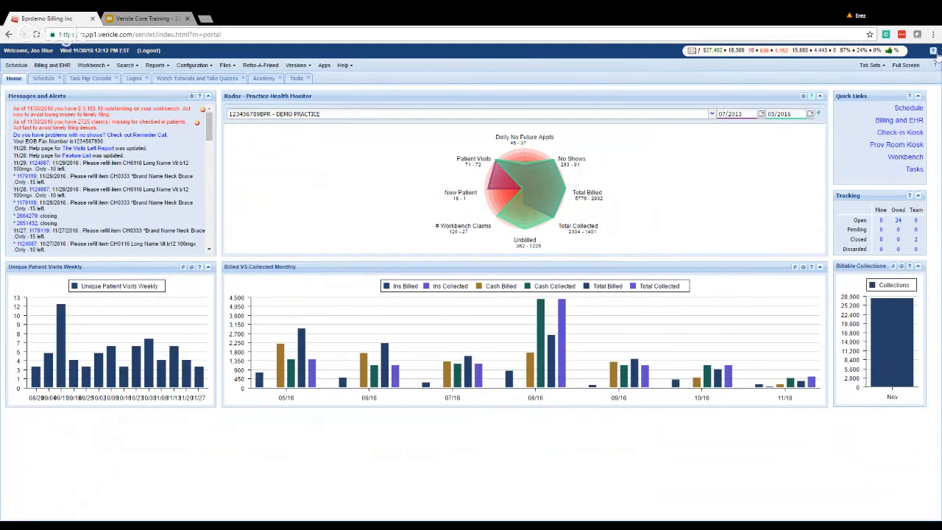
click(933, 52)
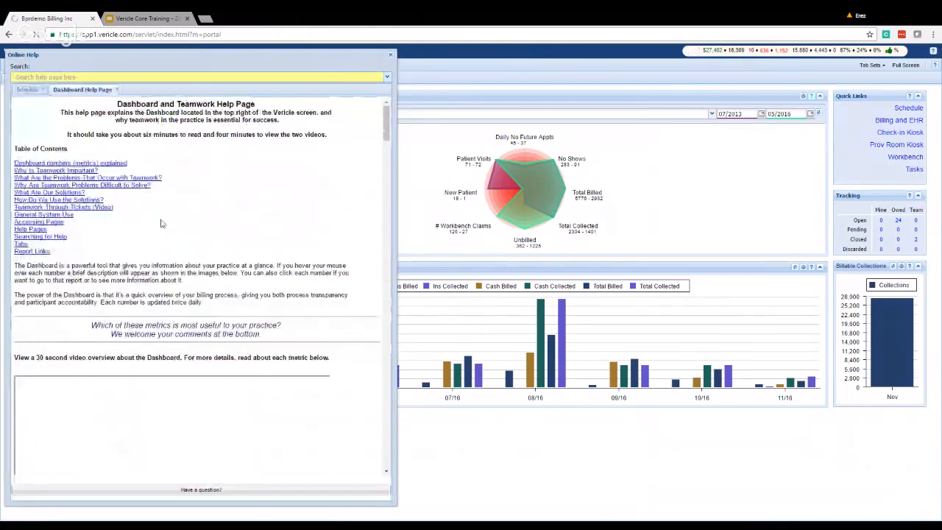
scroll(59, 375, down, 8)
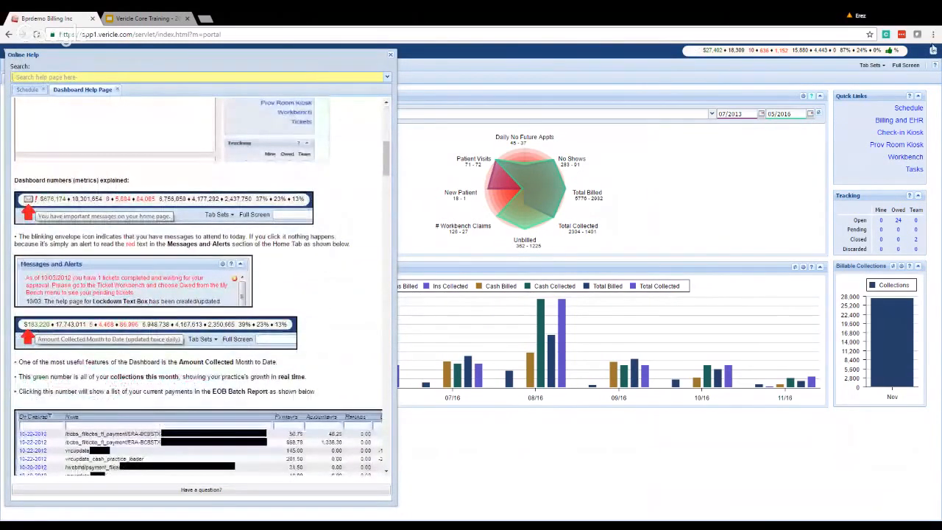
scroll(221, 286, down, 5)
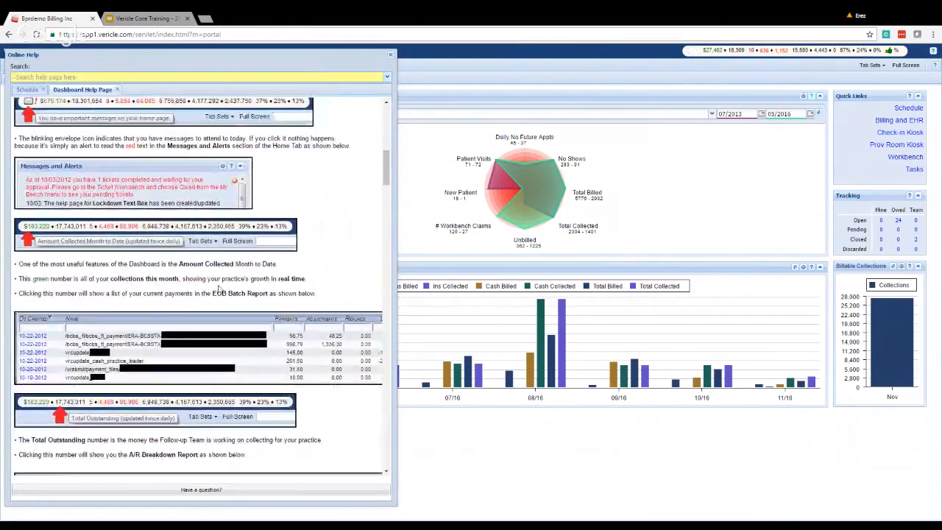
scroll(220, 286, down, 10)
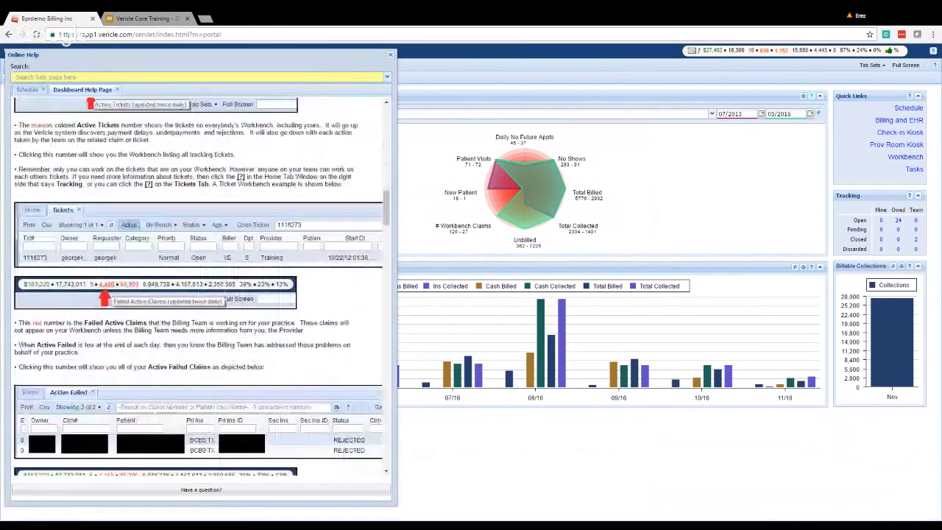
scroll(220, 286, down, 4)
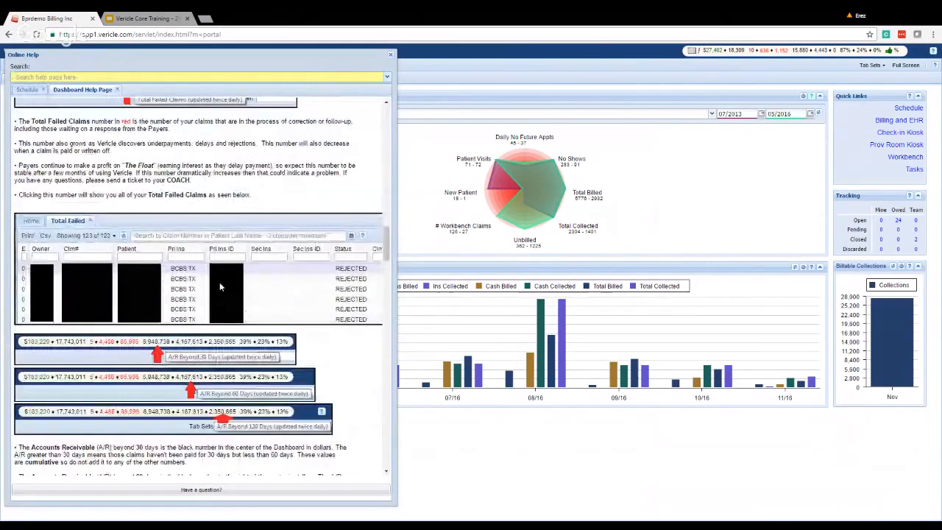
scroll(219, 286, down, 3)
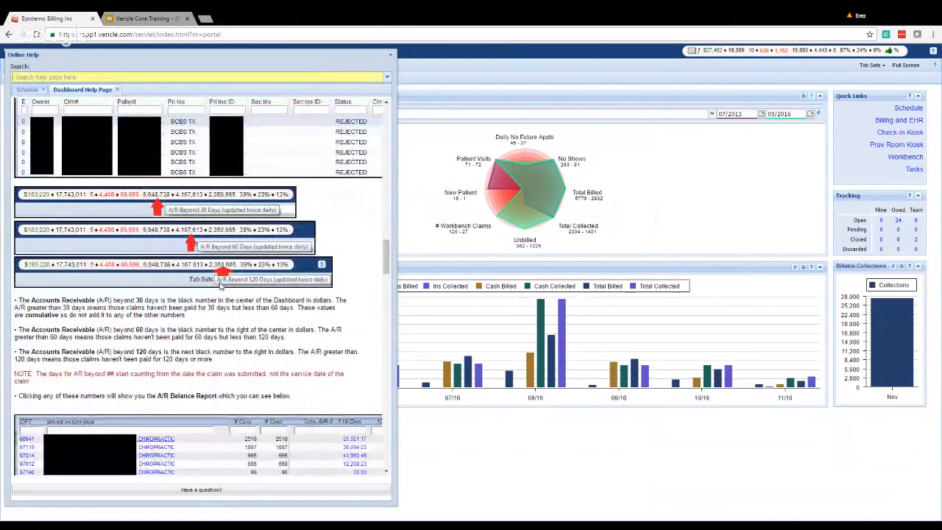
scroll(220, 286, down, 15)
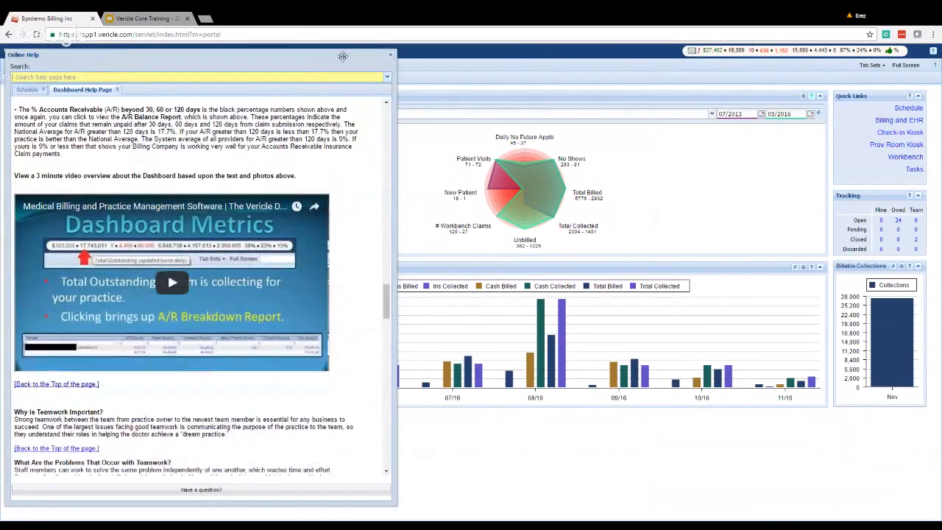
click(390, 55)
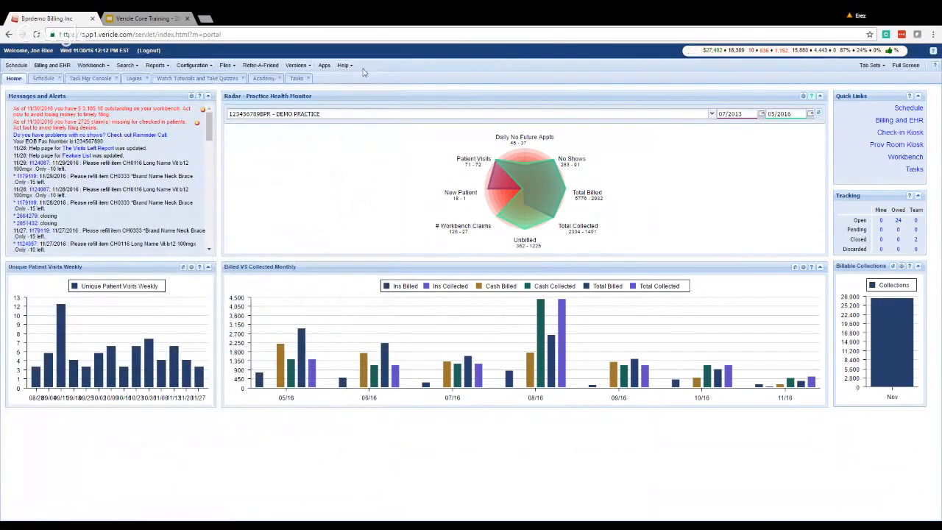
click(936, 65)
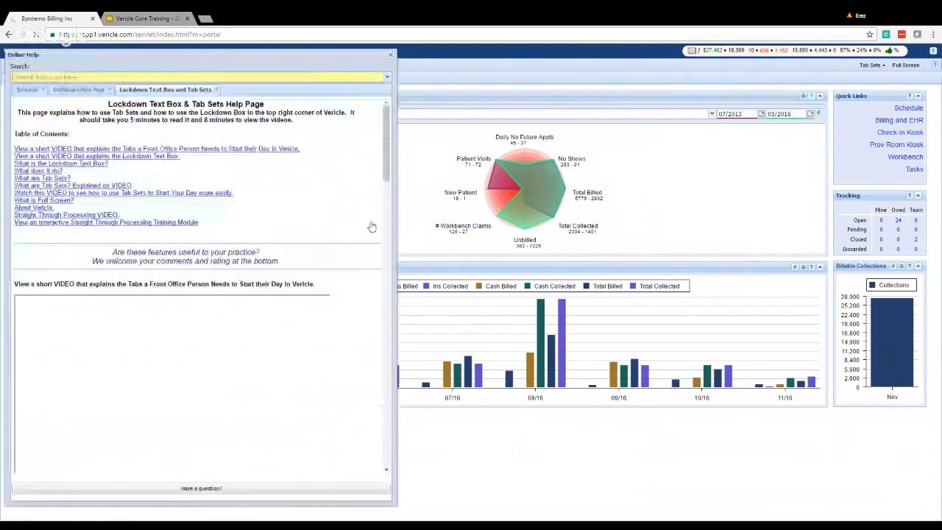
scroll(238, 210, down, 2)
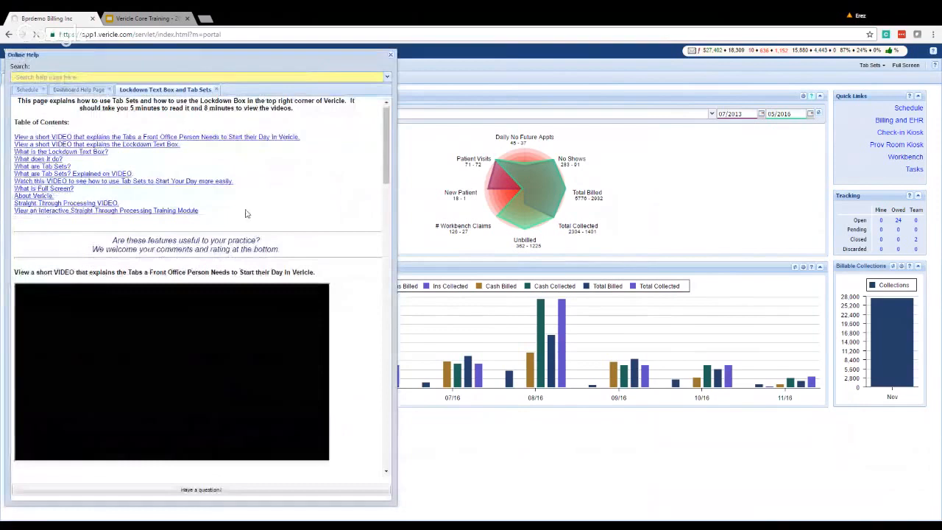
scroll(106, 256, down, 4)
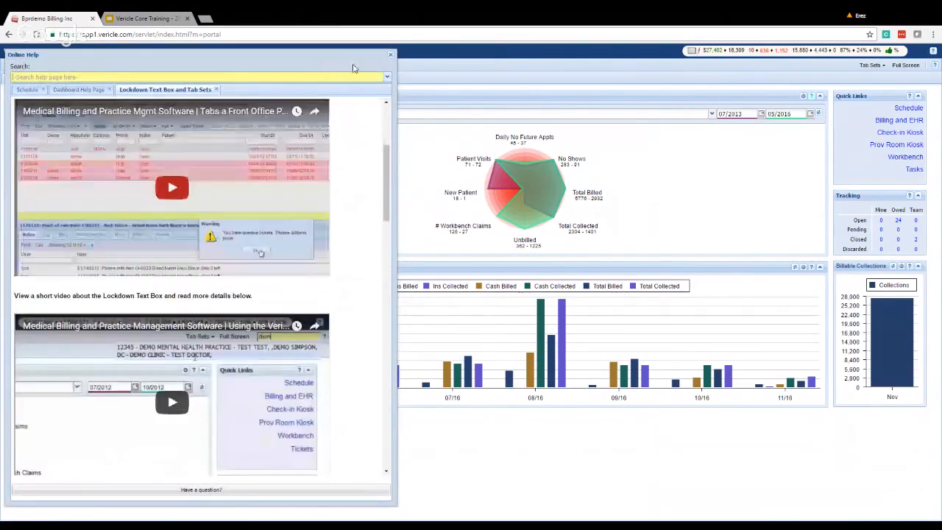
click(391, 55)
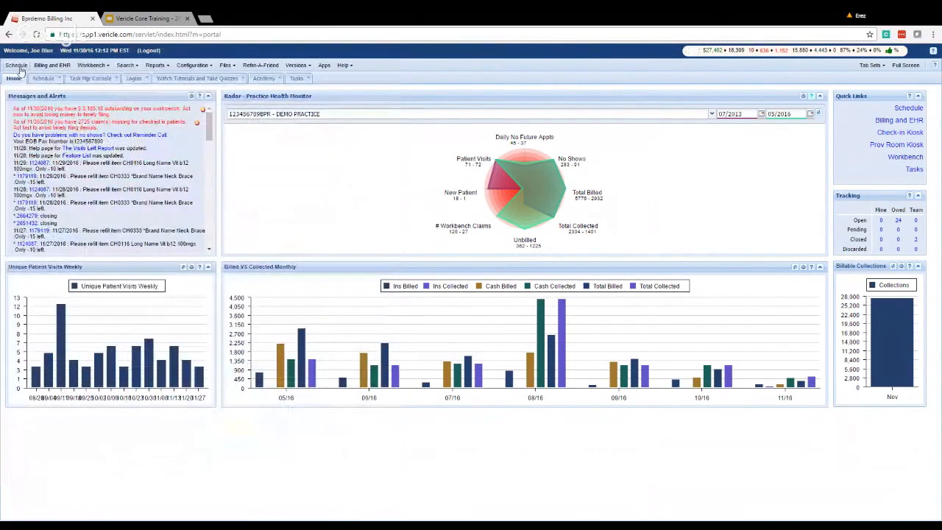
Close the Schedule, Task Mgr Console, Logins, Watch Tutorials, Academy and Tasks tabs.
click(61, 79)
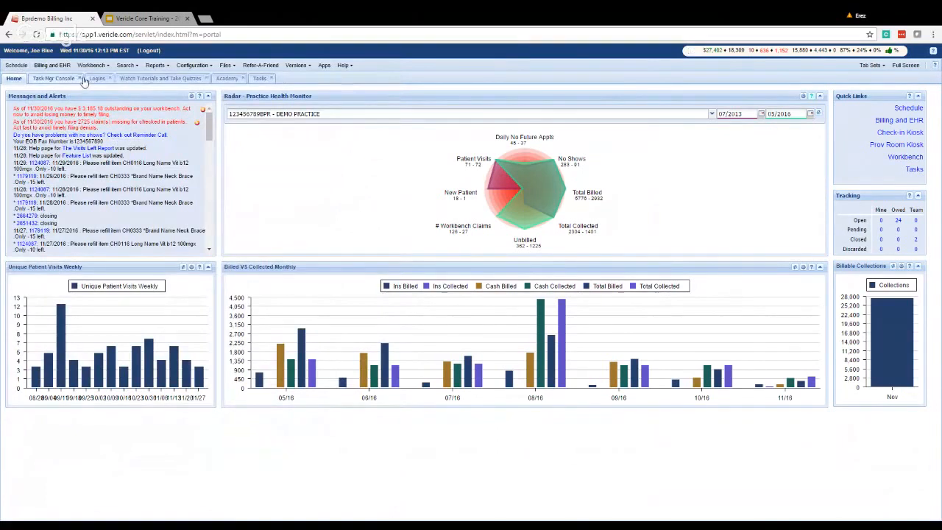
click(82, 78)
click(55, 78)
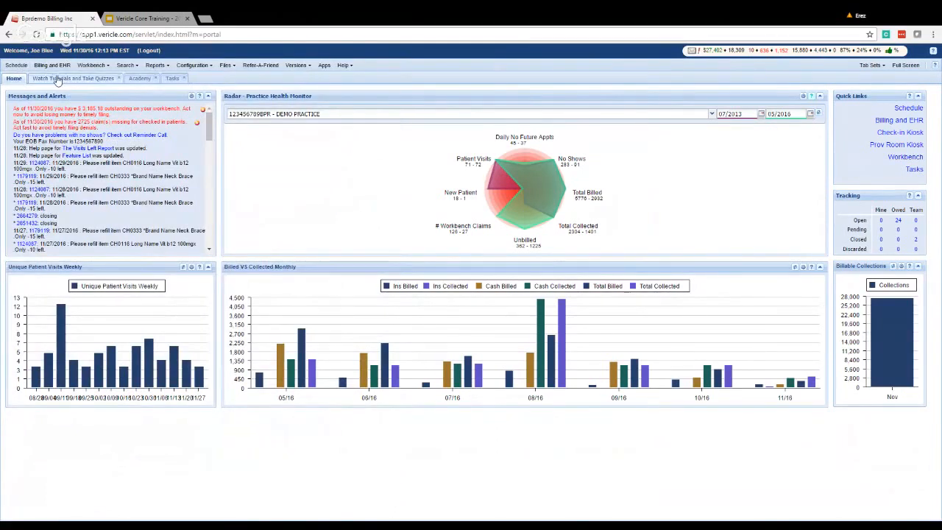
click(119, 79)
click(58, 78)
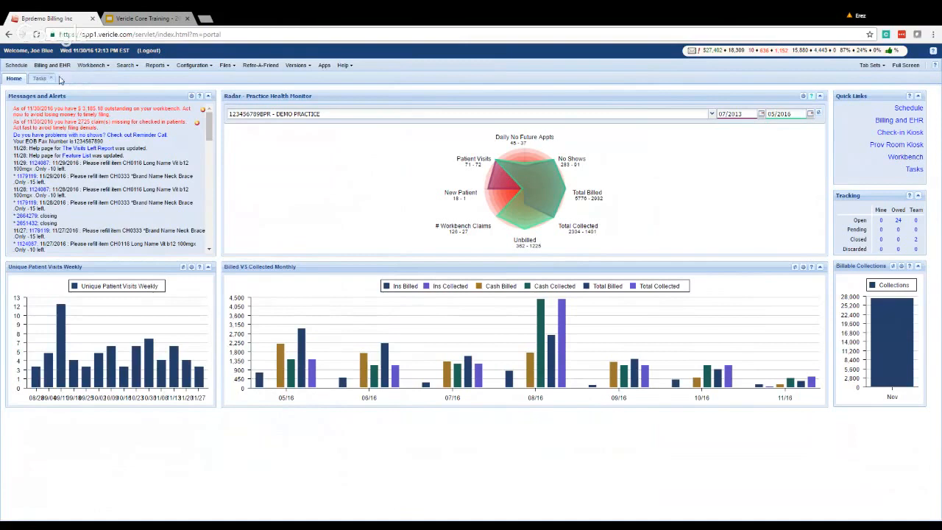
click(54, 78)
Browse the Reports menu's submenus, then bring up the Workbench menu's list of views.
click(156, 65)
mouse_move(178, 81)
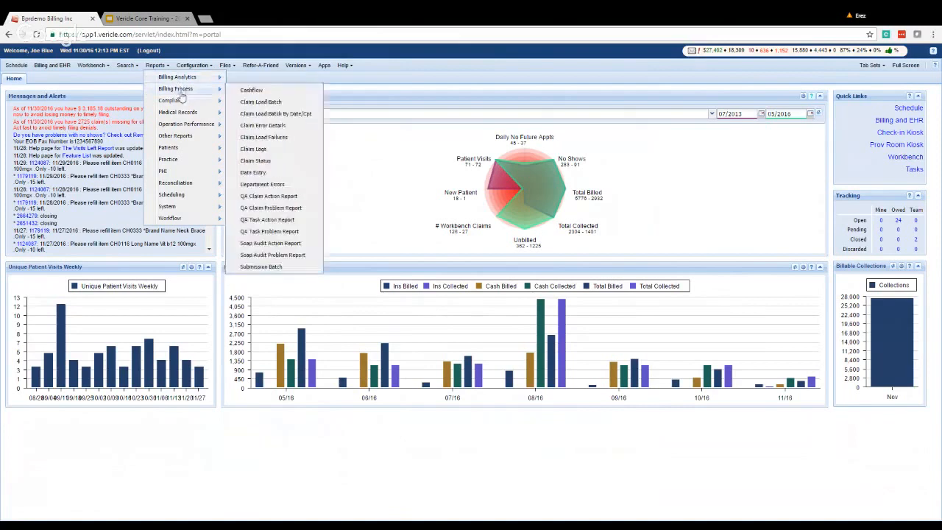
mouse_move(184, 104)
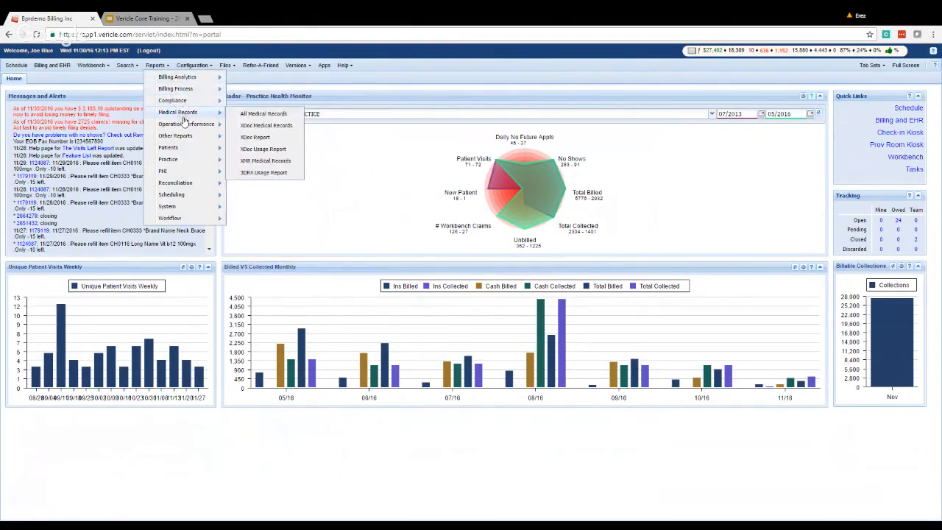
mouse_move(188, 141)
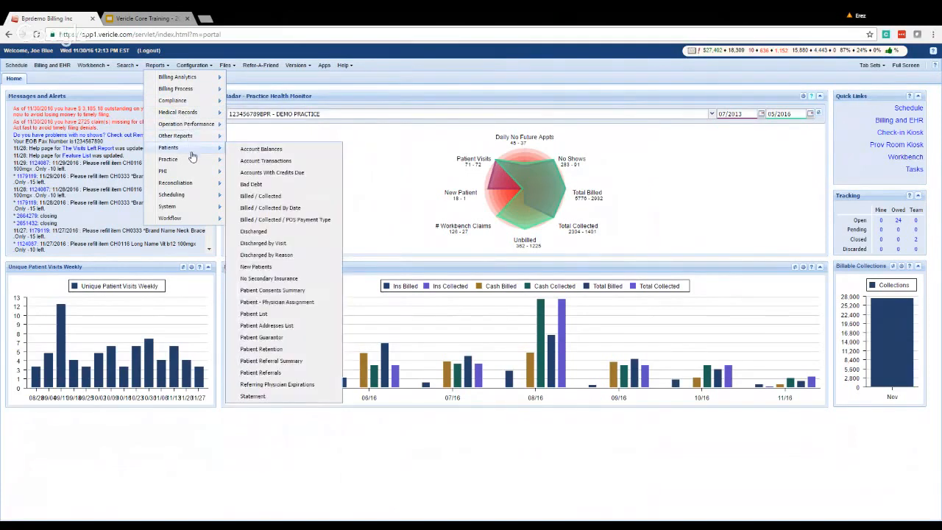
mouse_move(192, 175)
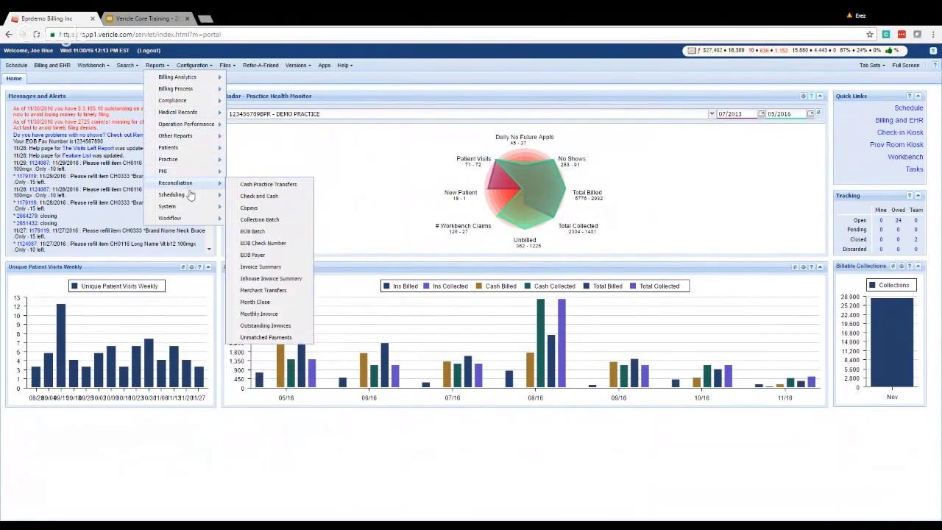
click(95, 66)
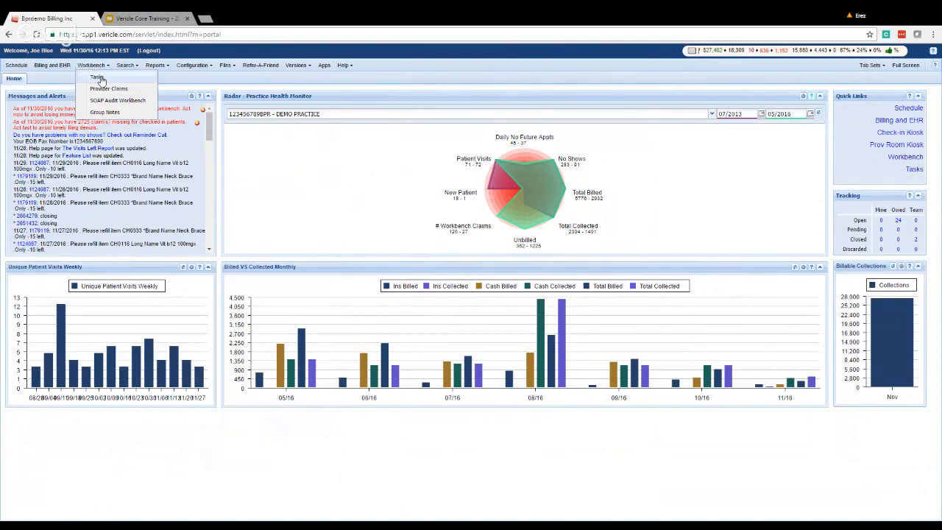
Open the Tasks workbench and a Patients search for last name SMITH, ending on Tasks.
click(100, 78)
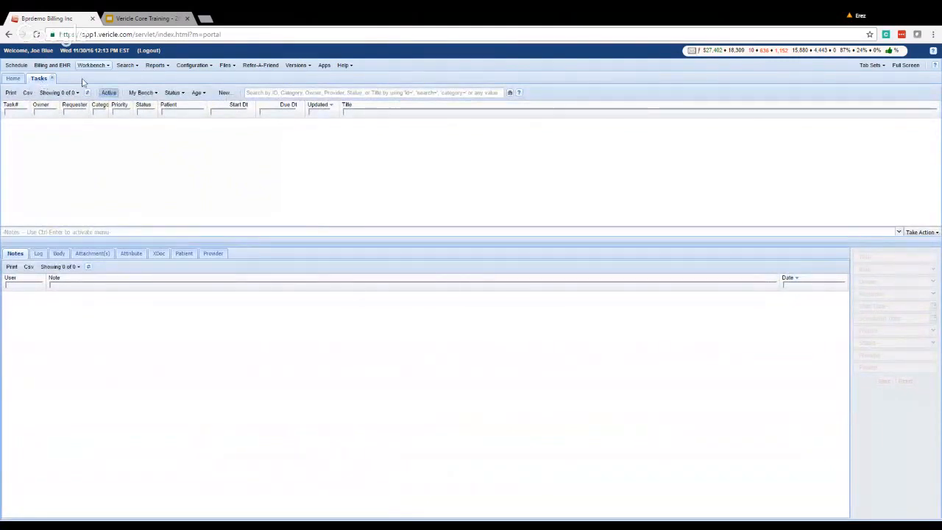
click(127, 67)
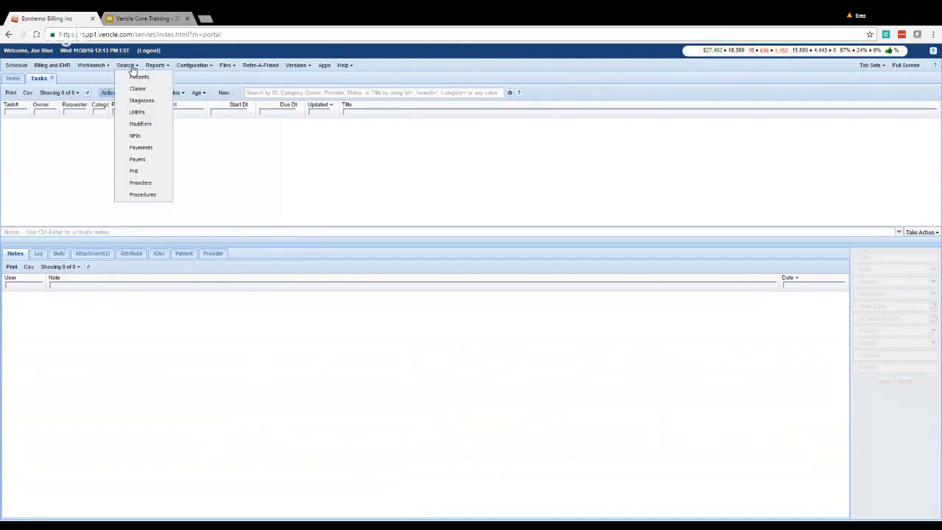
click(141, 77)
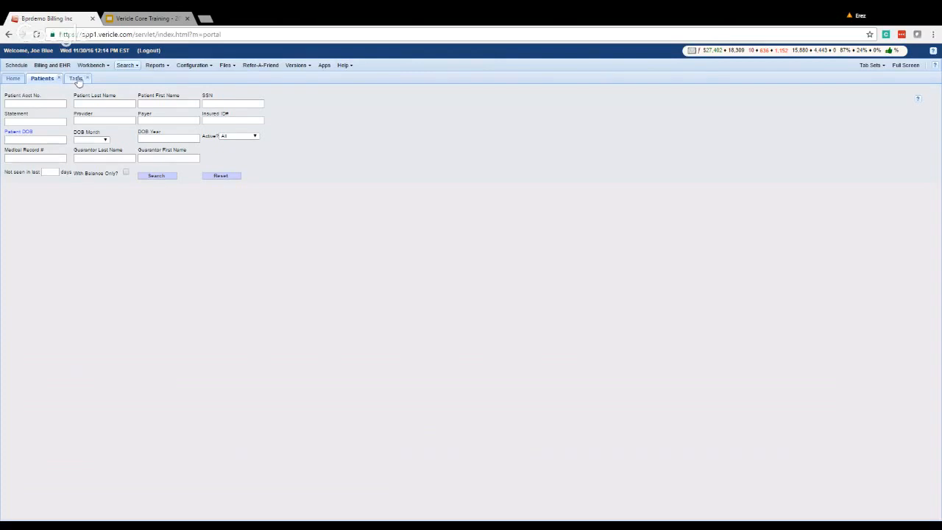
click(78, 80)
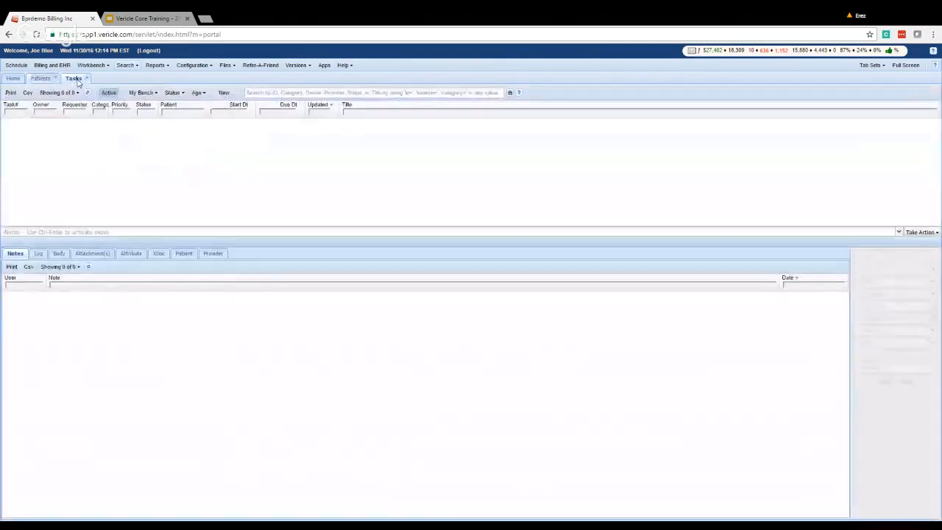
click(44, 80)
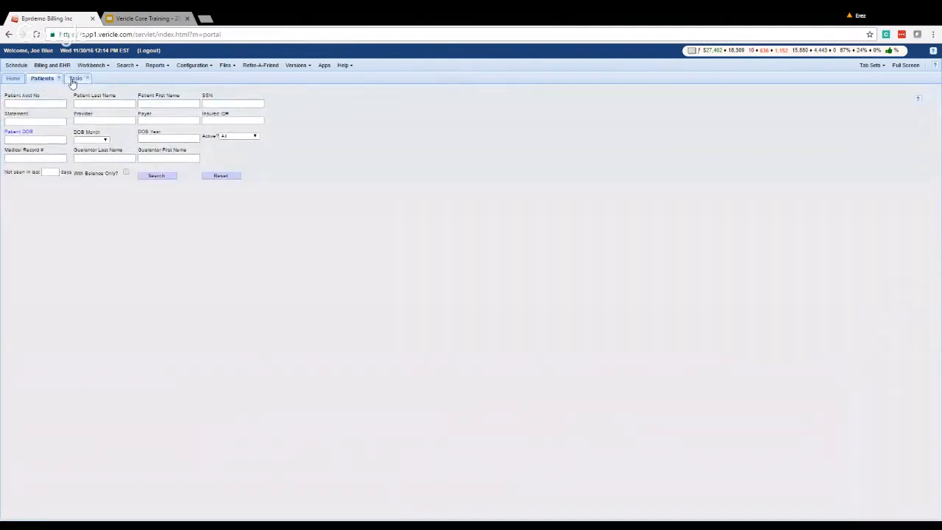
text(SMITH)
click(77, 79)
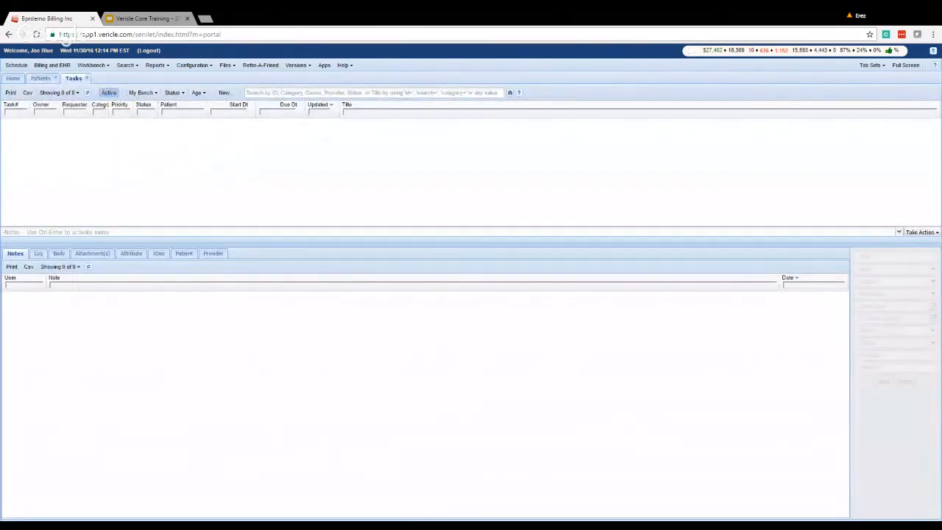
Draft a new task titled 'test', discard it unsaved, and close the Tasks and Patients tabs.
click(224, 93)
text(test)
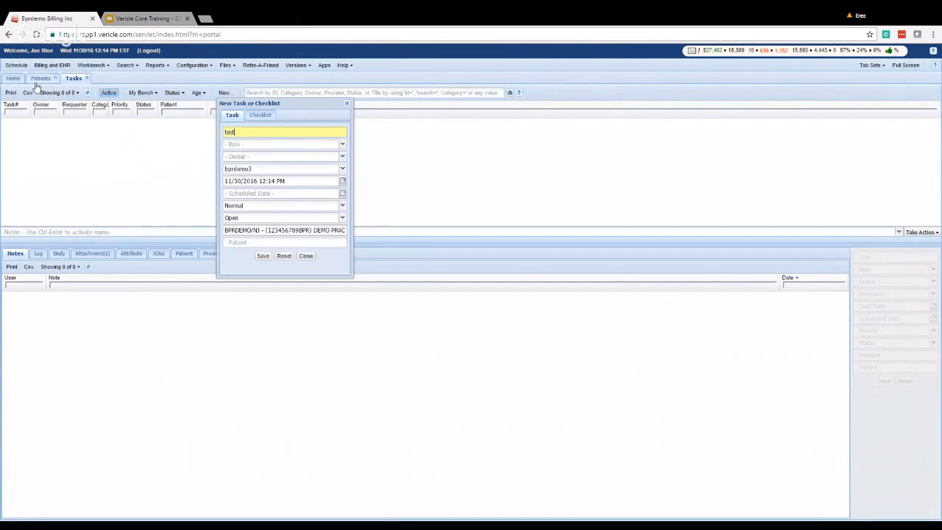
click(41, 78)
click(76, 78)
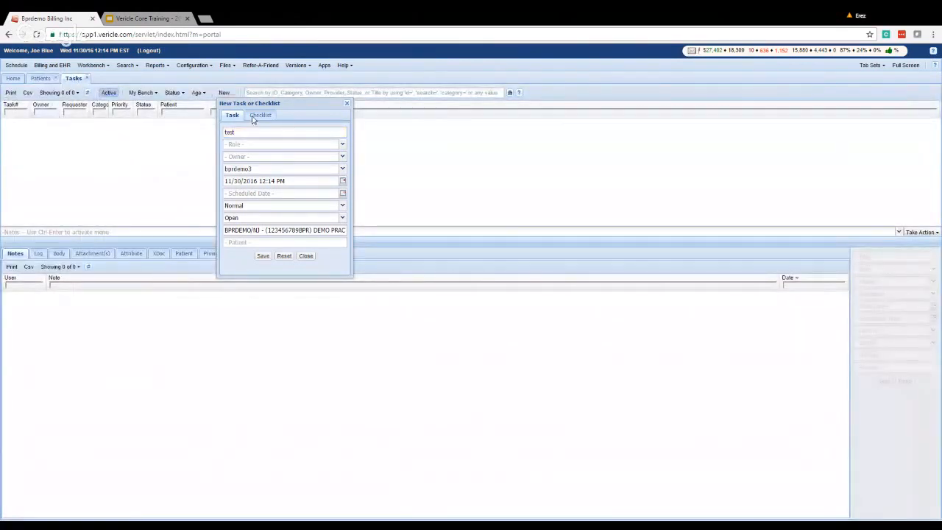
click(349, 106)
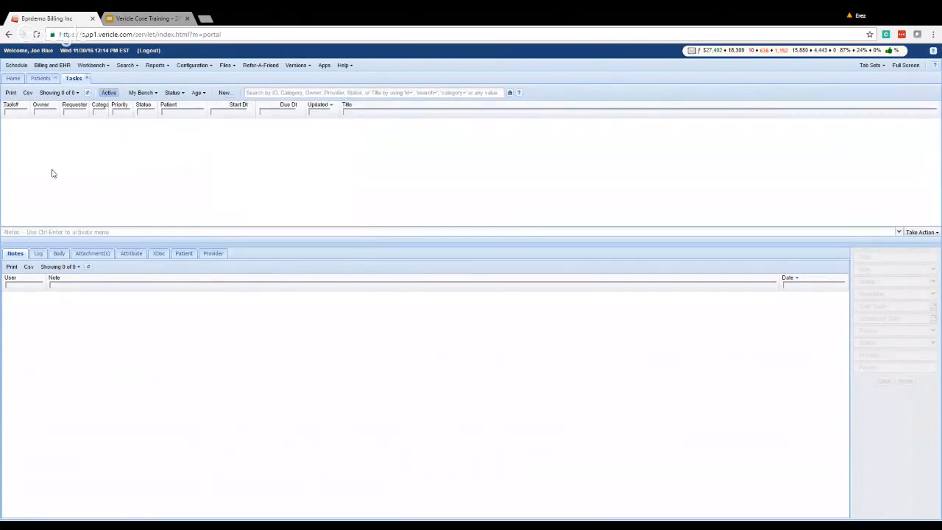
click(87, 78)
click(59, 78)
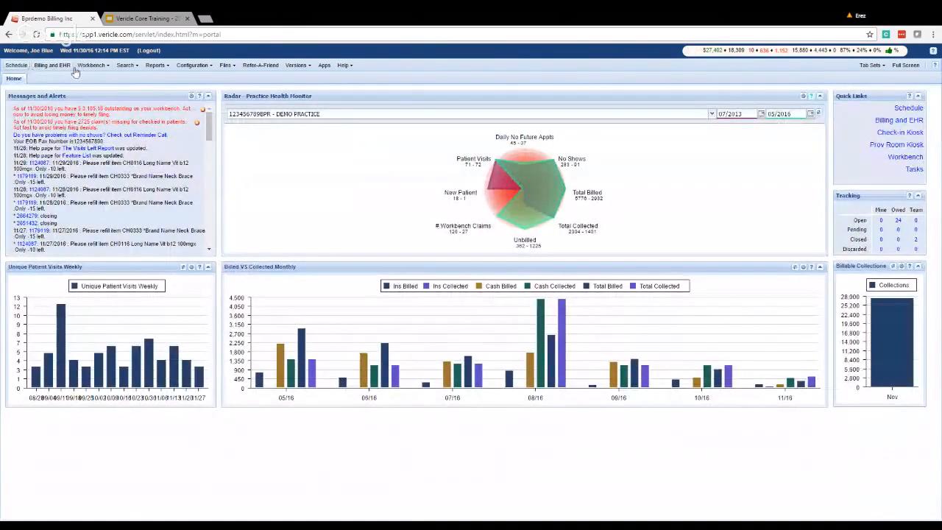
Open the Schedule and a Patients search form, returning to the 11/30/2016 day schedule.
click(16, 66)
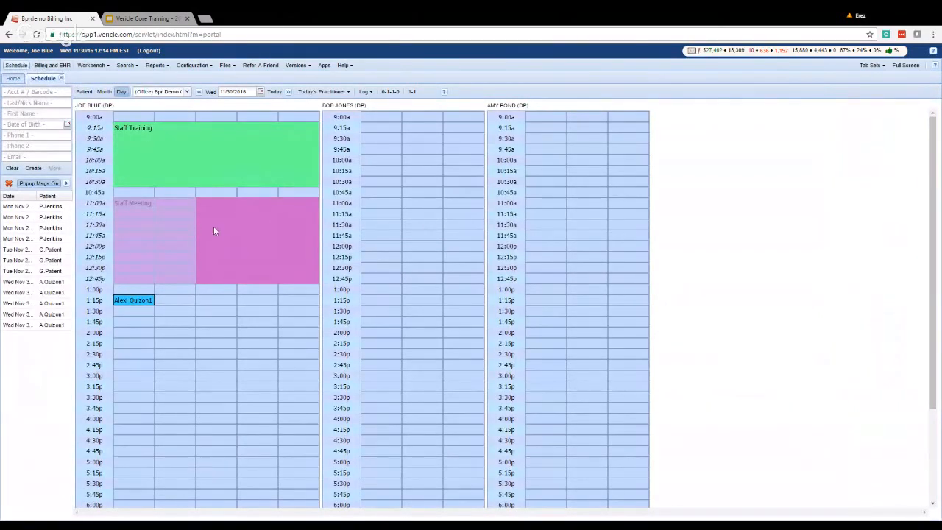
click(133, 66)
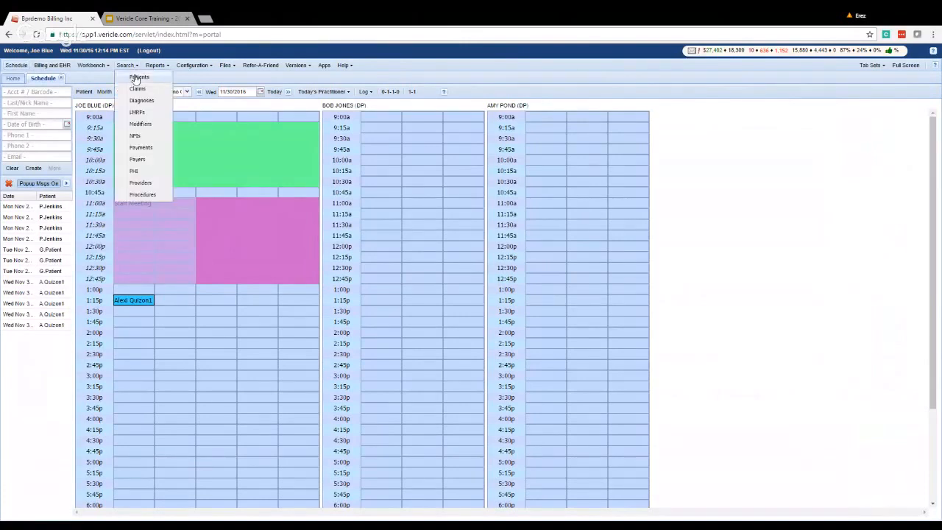
click(136, 77)
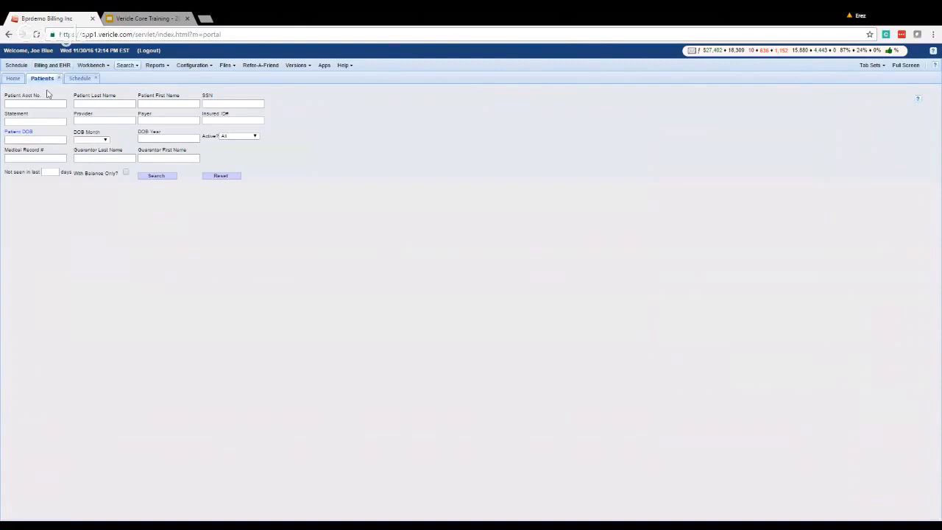
click(79, 79)
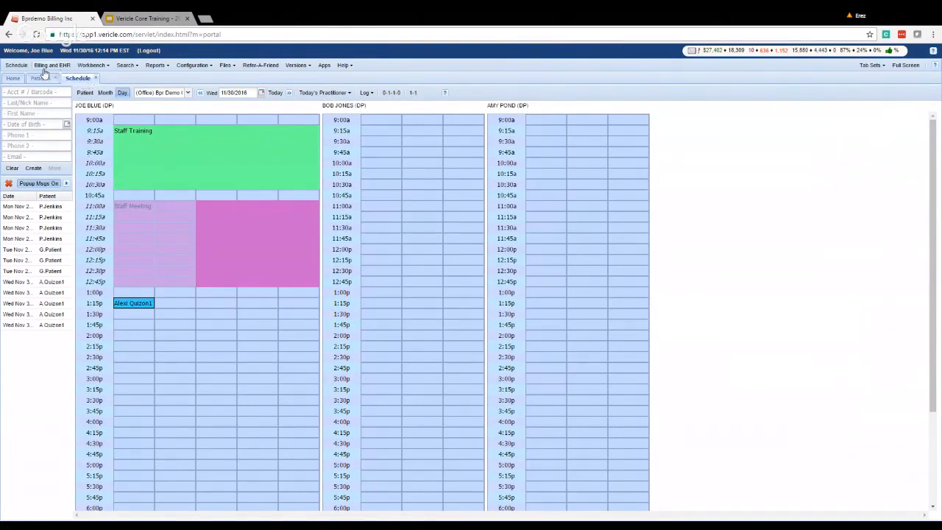
click(883, 66)
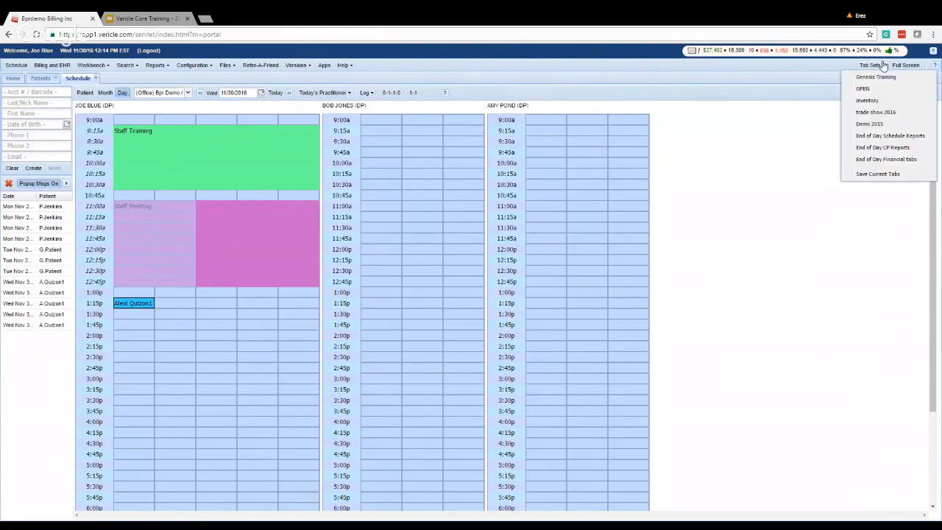
click(472, 78)
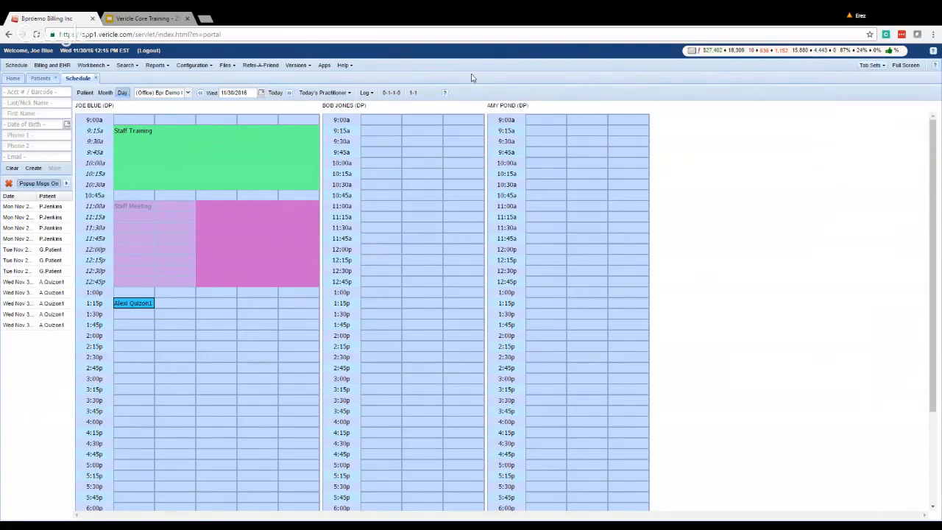
click(155, 64)
mouse_move(154, 96)
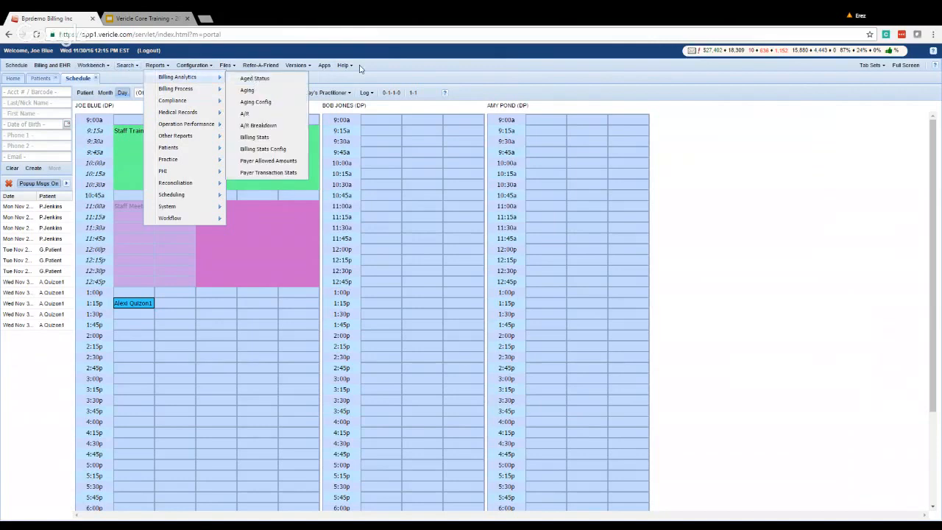
click(384, 65)
click(870, 65)
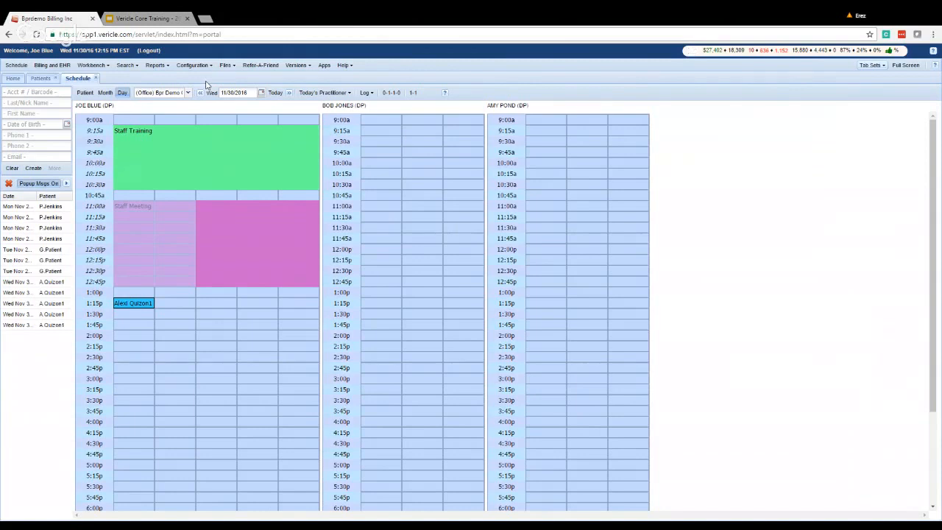
click(349, 66)
Read through the schedule's online help window, then close it.
click(445, 94)
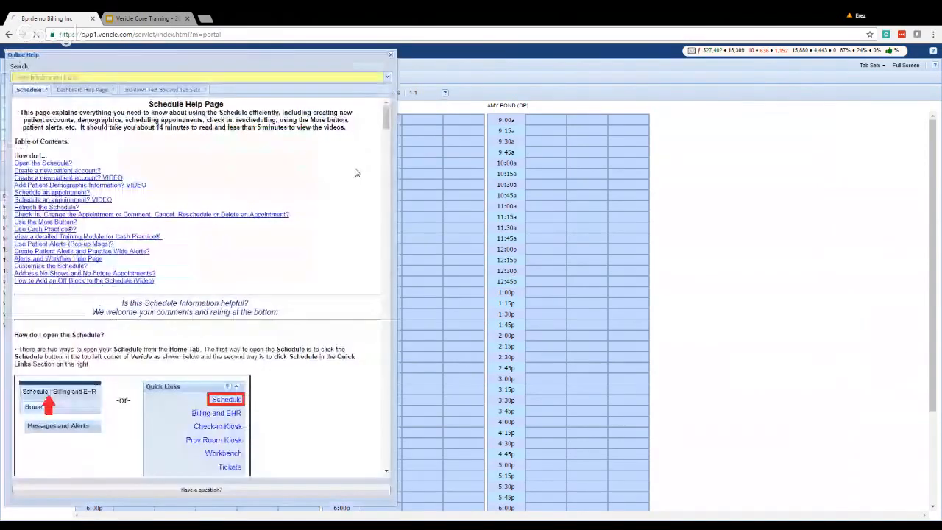
scroll(138, 150, down, 3)
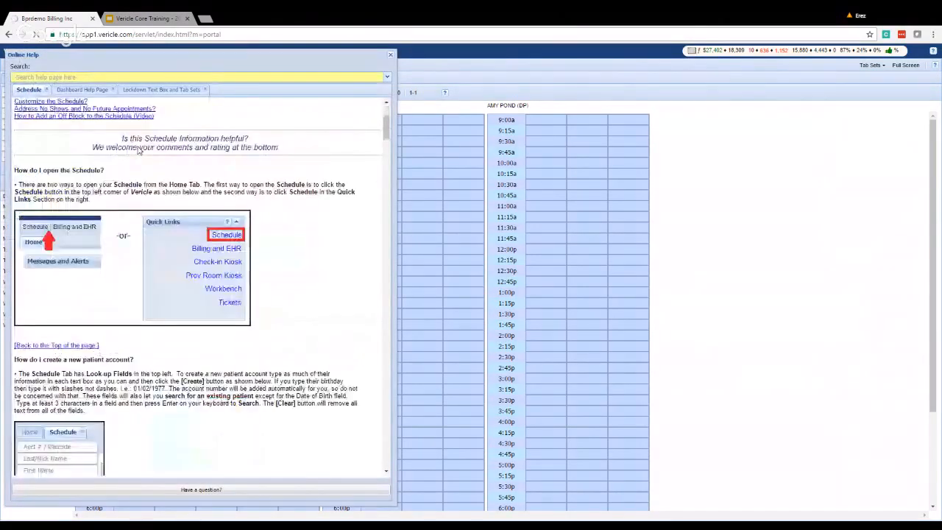
scroll(138, 149, down, 8)
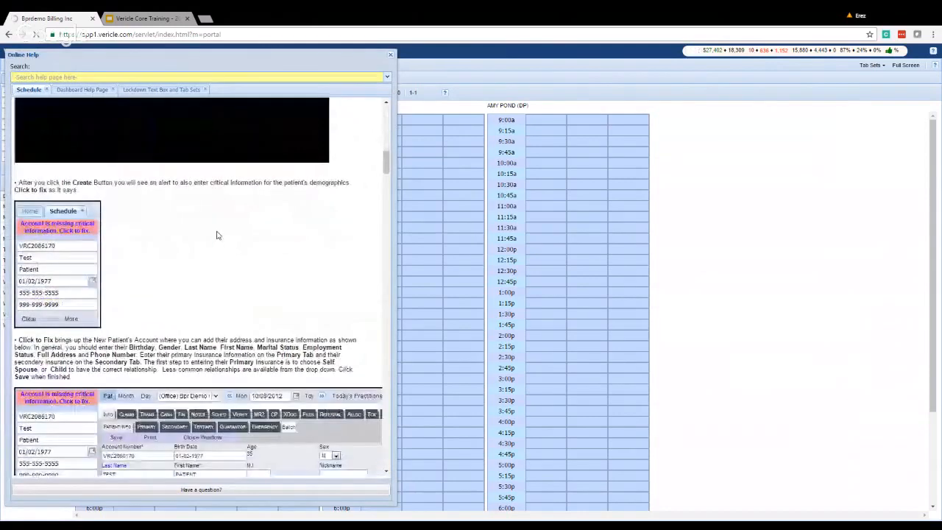
scroll(216, 236, down, 10)
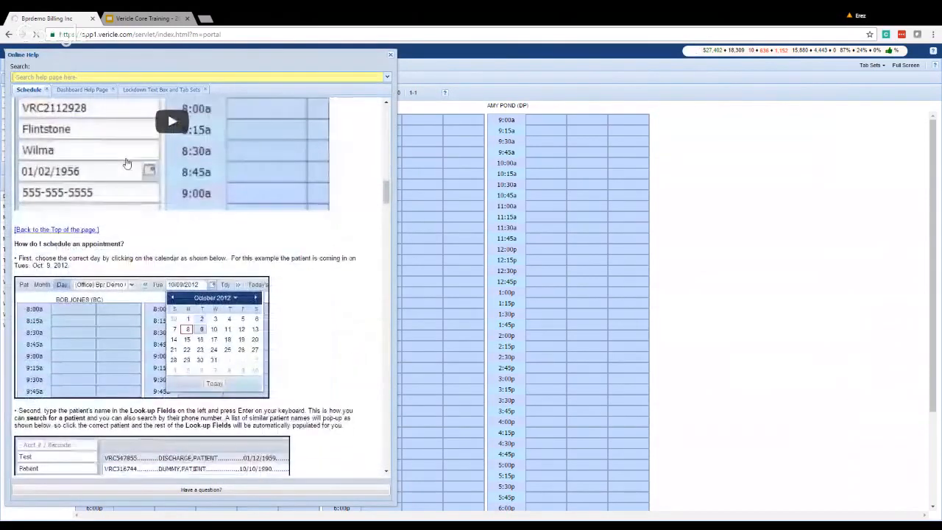
scroll(126, 162, up, 1)
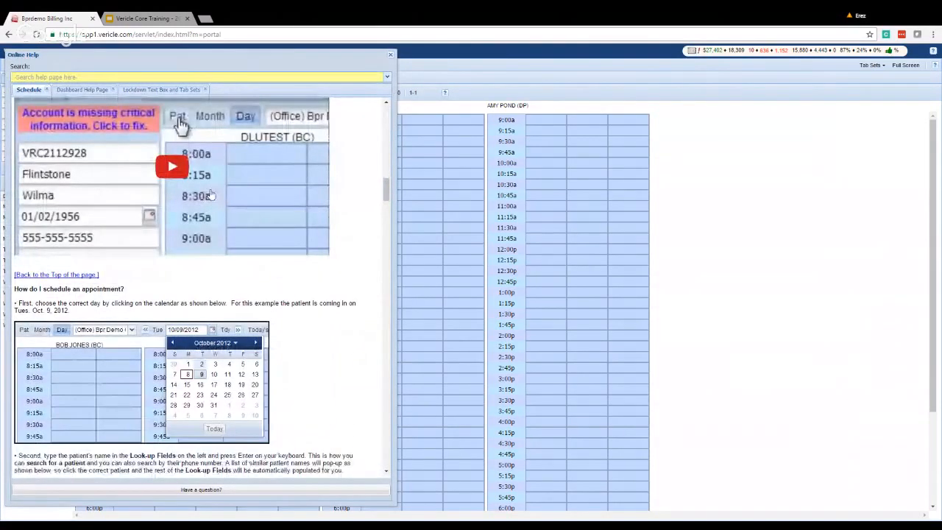
click(392, 57)
Open and dismiss the Help menu, then switch to the Vericle Core Training slides.
click(344, 65)
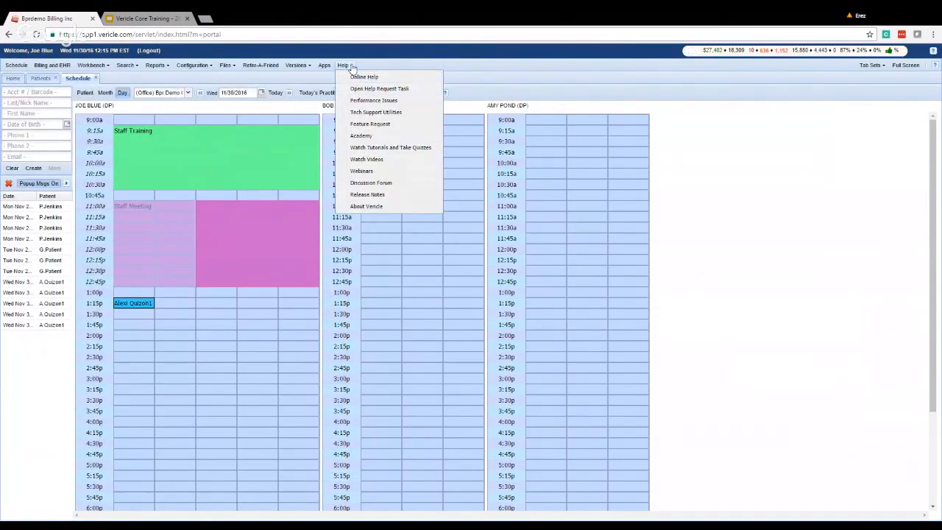
click(346, 65)
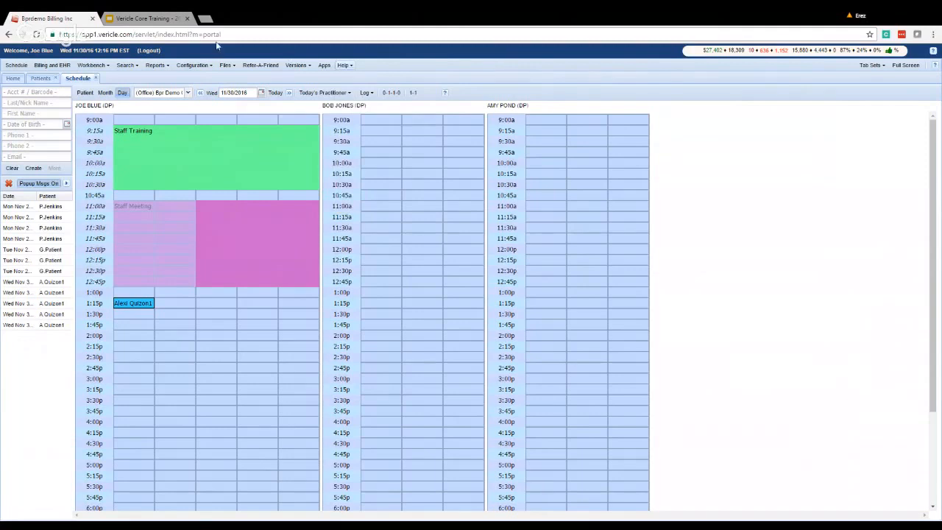
click(145, 18)
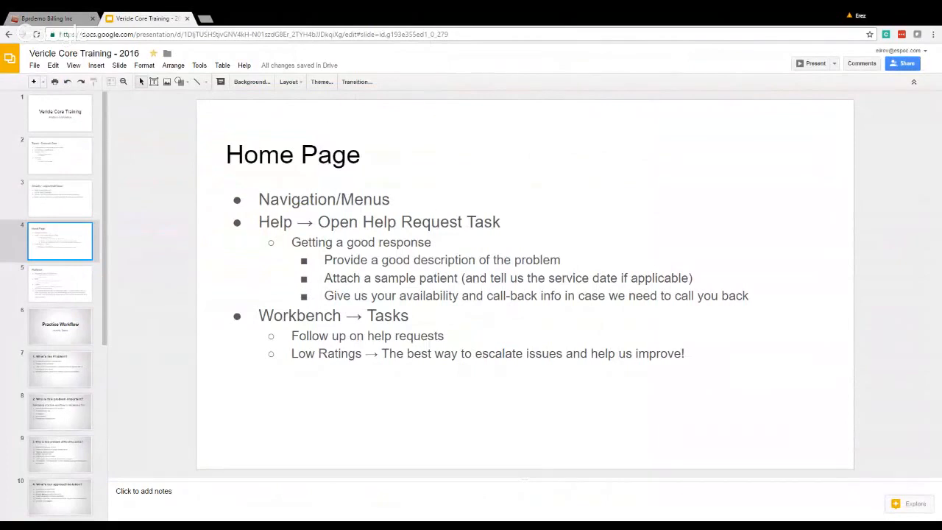
drag(258, 221, 563, 296)
click(564, 295)
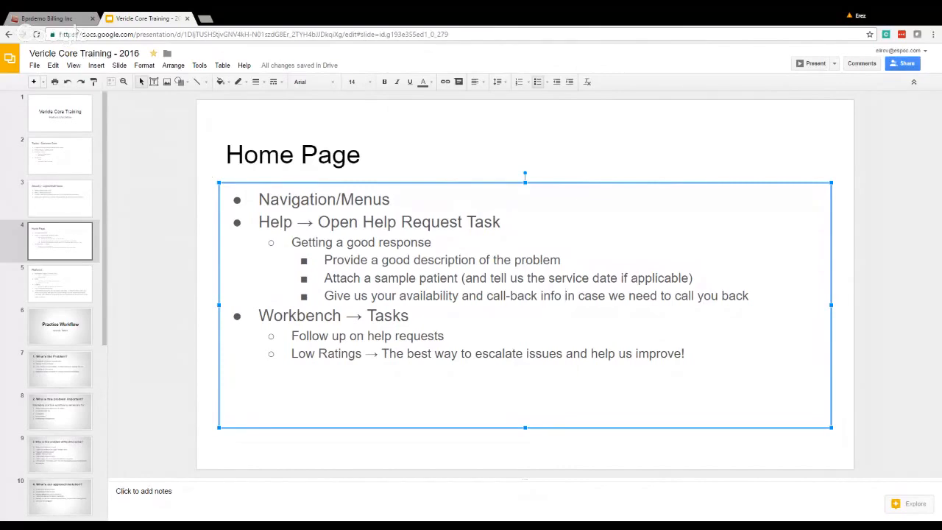
Return from the training slides to the Vericle 11/30/2016 day schedule in the Bprdemo Billing tab.
click(64, 15)
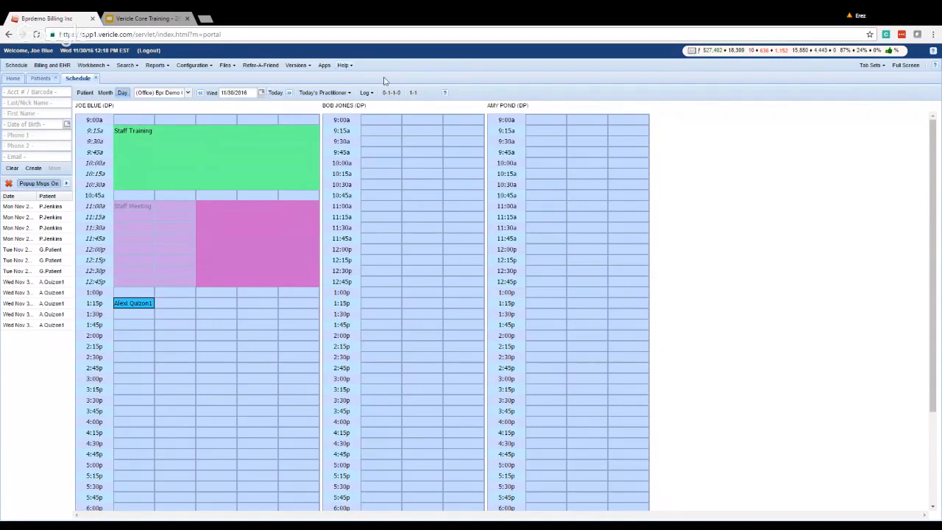
Start a new help request task with the brief description 'how do I look up a patient account in the scheduler?'.
click(343, 65)
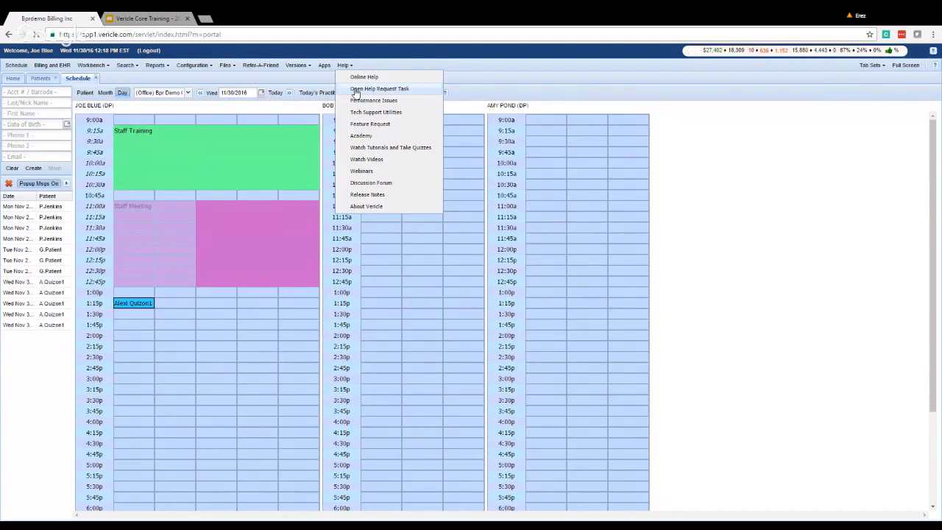
click(356, 89)
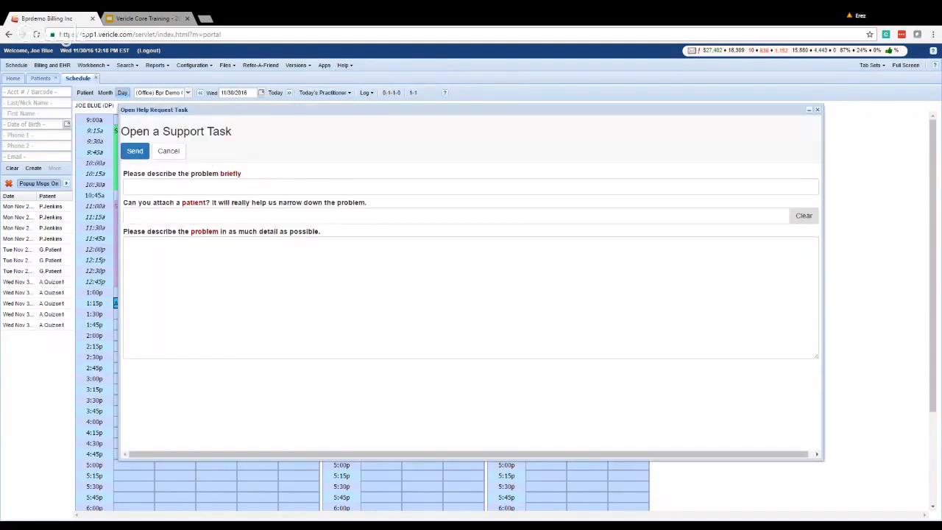
click(190, 187)
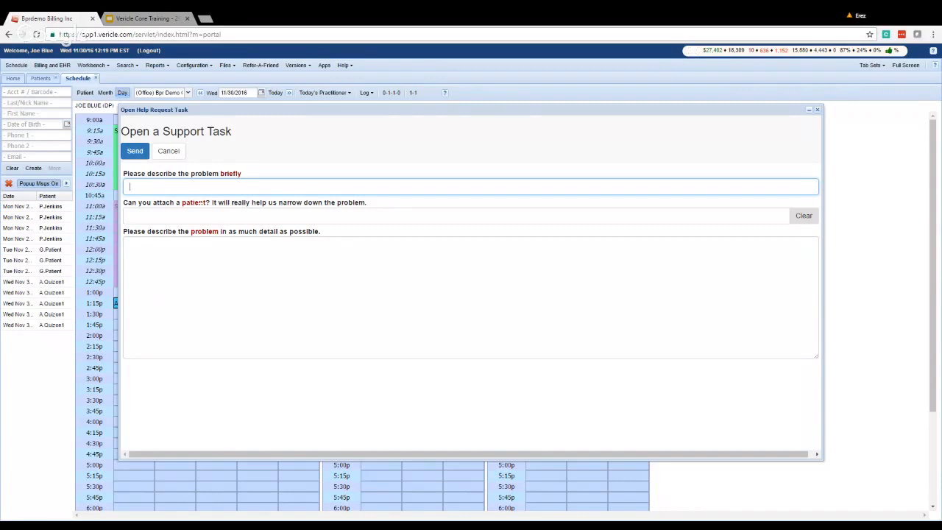
text(how )
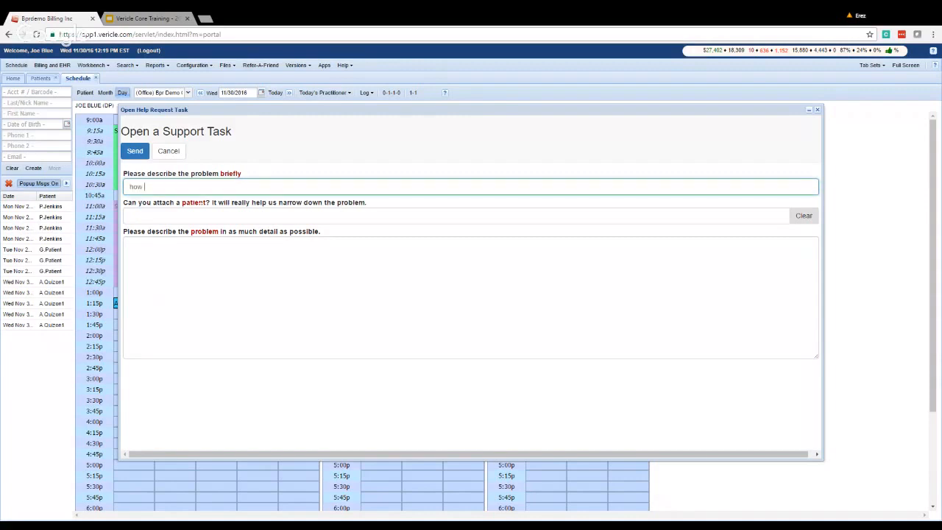
text(do I look up a patinet)
key(BackSpace)
key(BackSpace)
key(BackSpace)
key(BackSpace)
key(BackSpace)
text(ient account in the scheduler?)
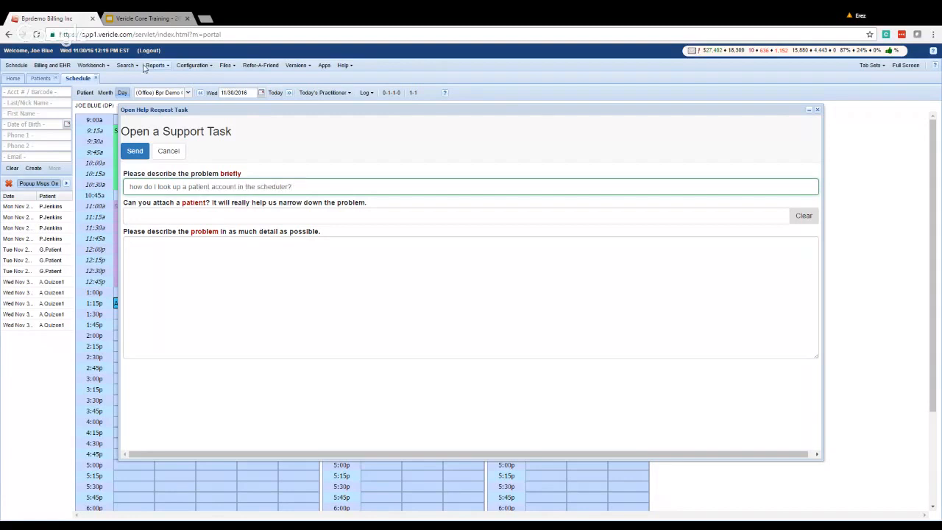
key(Tab)
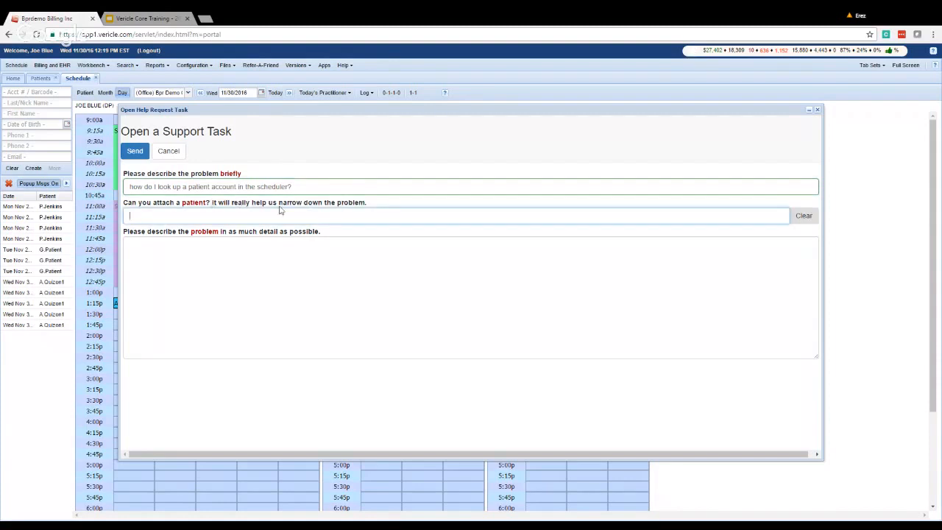
Rewrite the brief description as 'getting system error "cannot find patient" when pulling up this patient'.
key(shift+Tab)
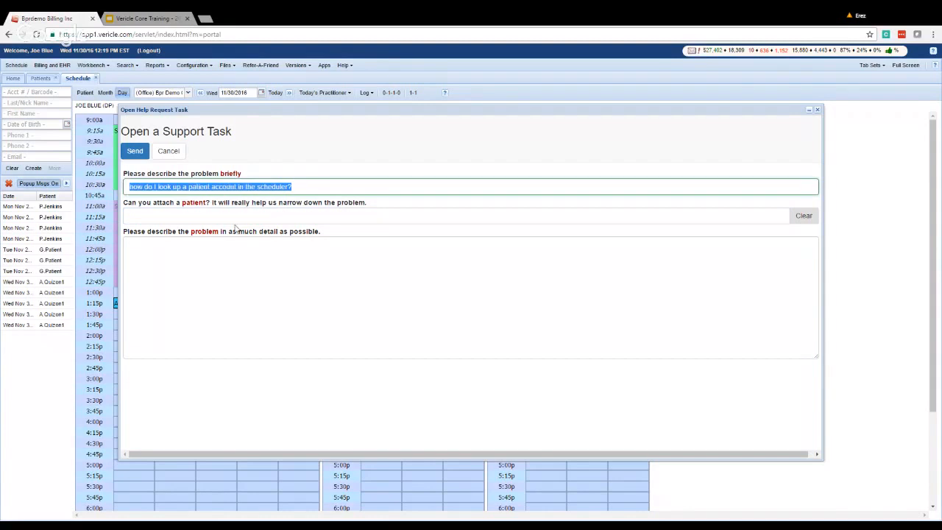
text(getting system )
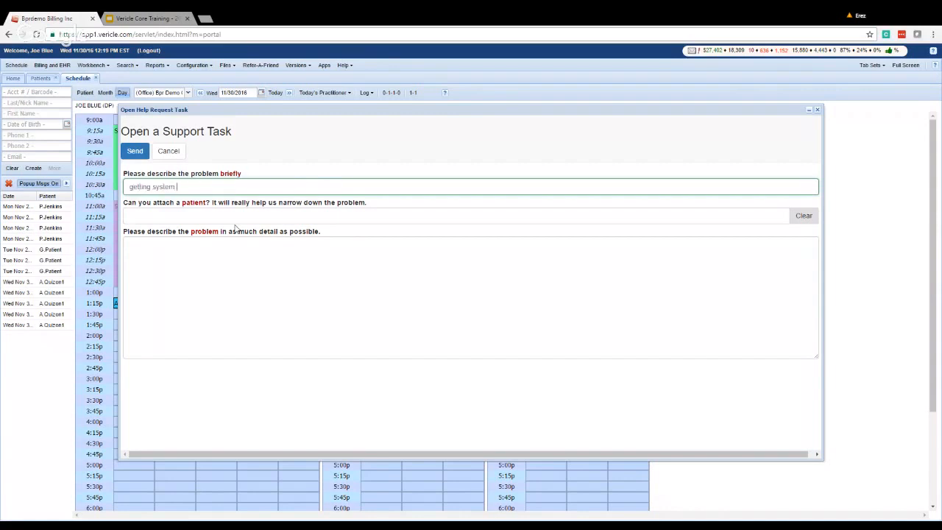
text(error "cannot find patient" when pulling up l)
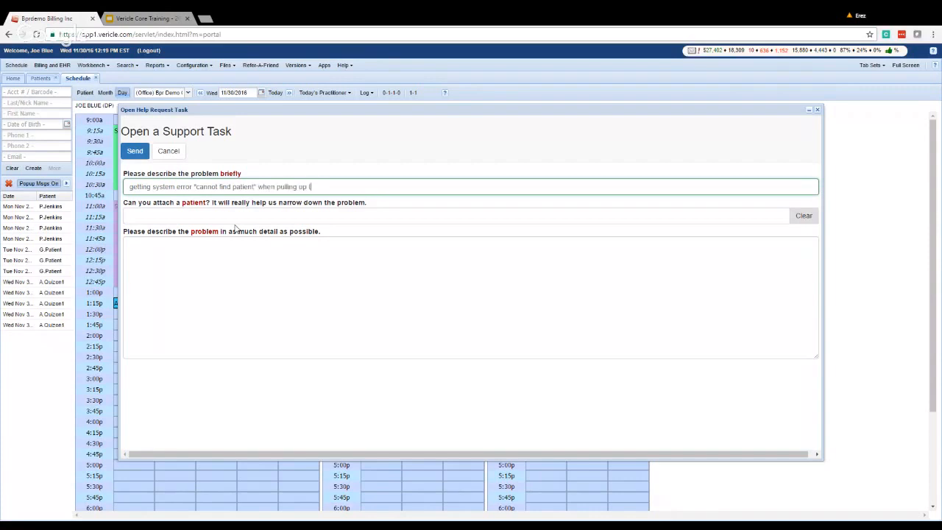
text(his patient)
key(Tab)
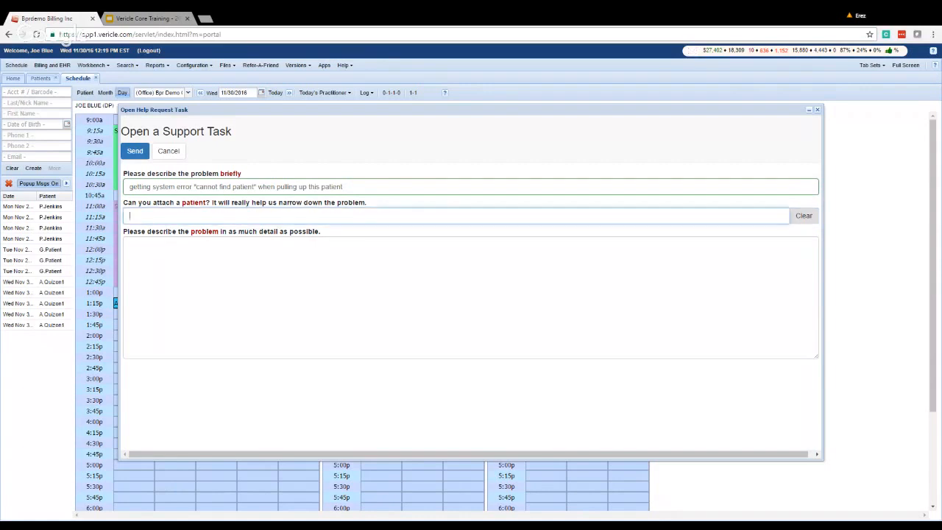
Attach the patient found by searching 'smi' to the support task.
text(smi)
key(Down)
key(Down)
key(Down)
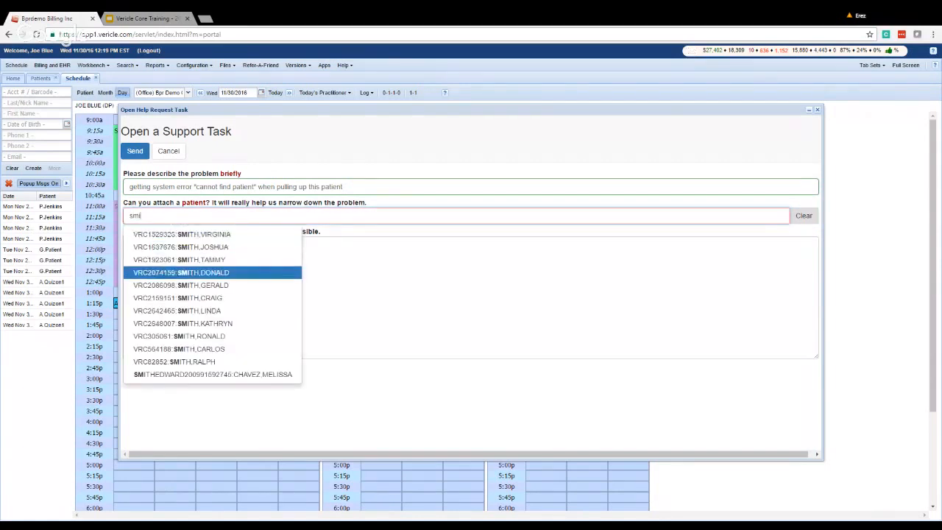
key(Return)
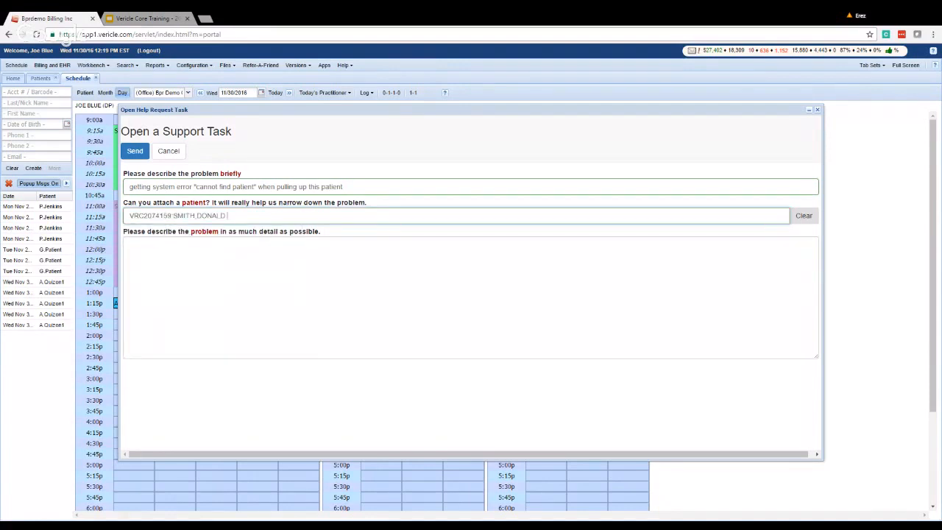
key(Tab)
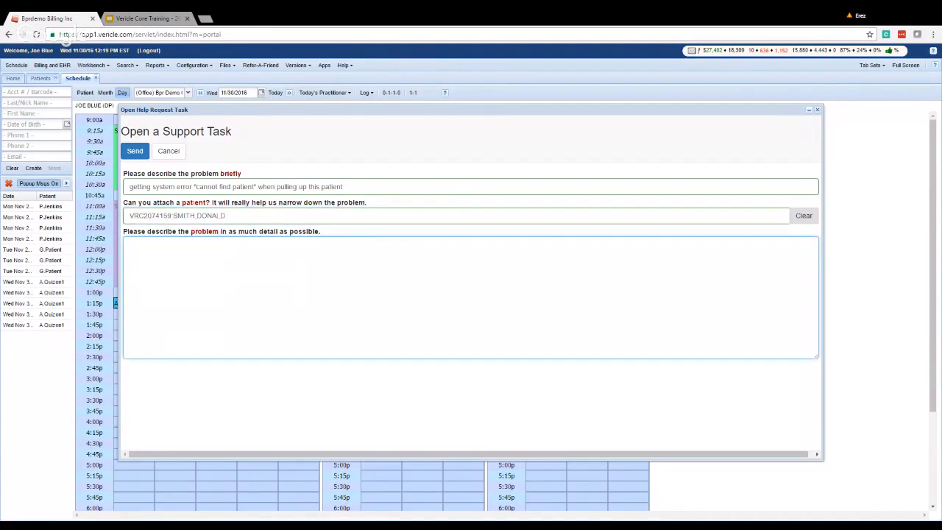
drag(343, 187, 130, 186)
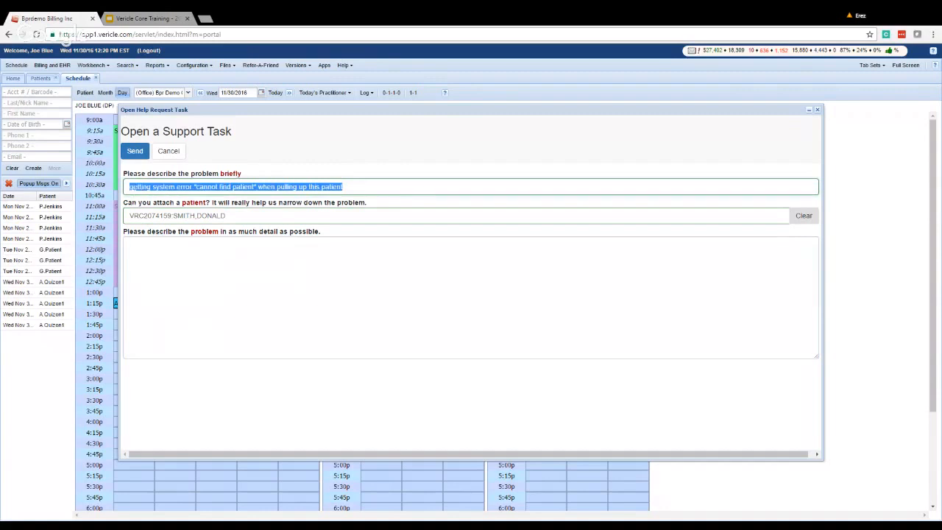
click(132, 245)
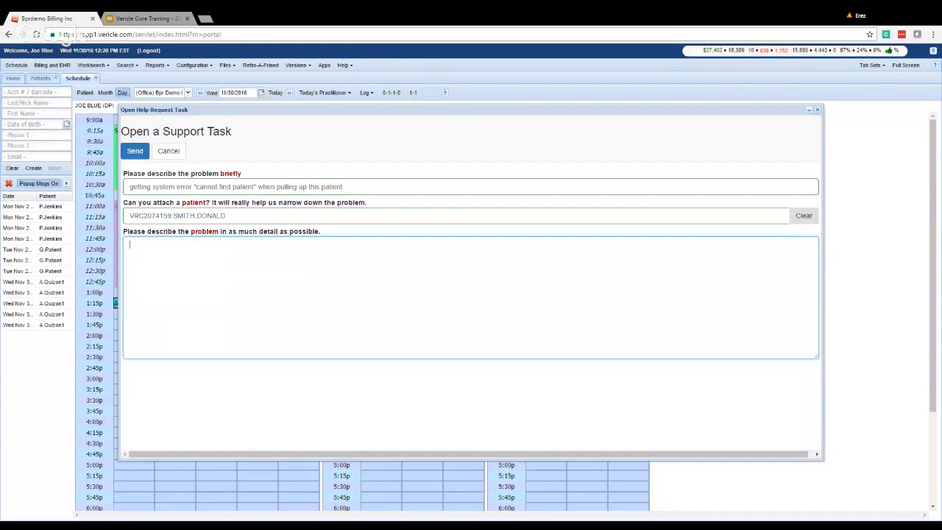
Enter the details 'opened up schedule. entered last name in the left side. got error' and send.
text(opened up schedule. )
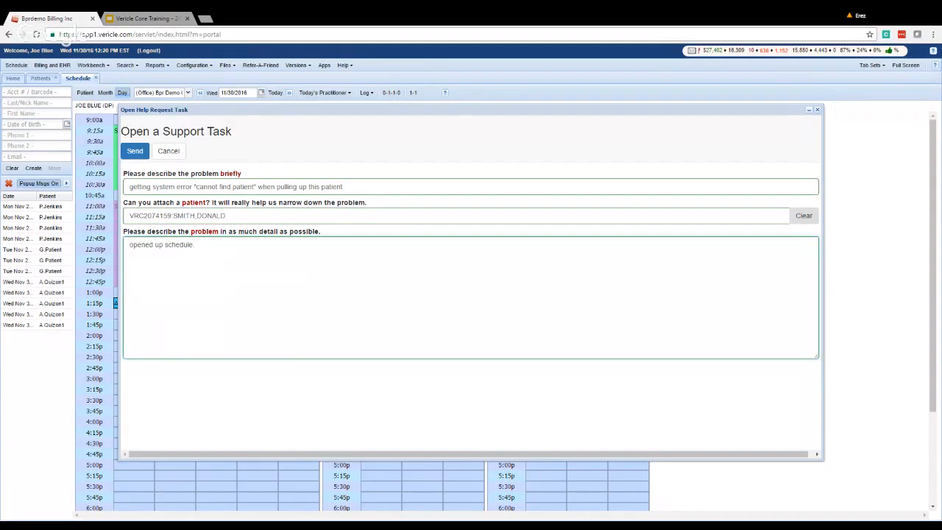
text( entered last name in the left side. got error)
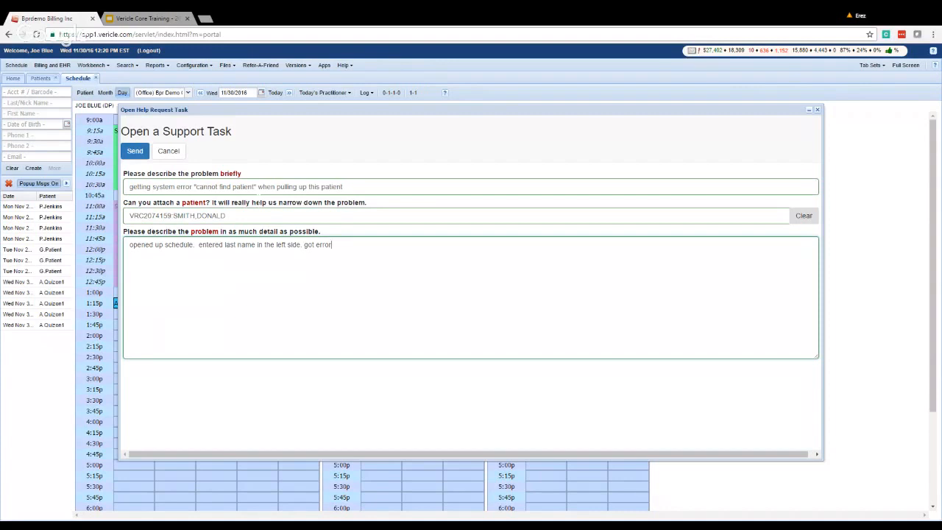
click(135, 151)
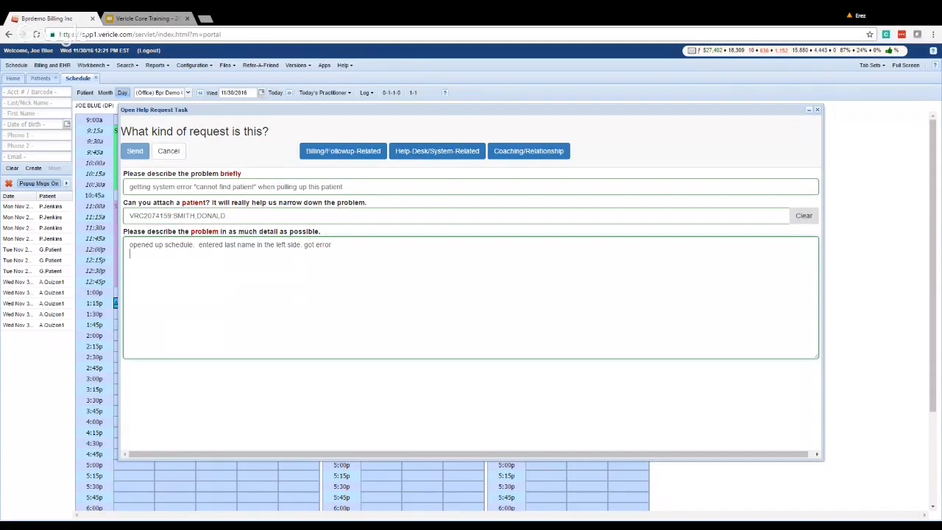
Begin a call-back availability note, then abandon it and cancel the help request form.
key(Return)
text(call any)
key(BackSpace)
key(BackSpace)
key(BackSpace)
text(between 2)
key(BackSpace)
key(BackSpace)
key(BackSpace)
key(BackSpace)
key(BackSpace)
key(BackSpace)
key(BackSpace)
key(BackSpace)
key(BackSpace)
key(BackSpace)
key(BackSpace)
key(BackSpace)
key(BackSpace)
click(292, 123)
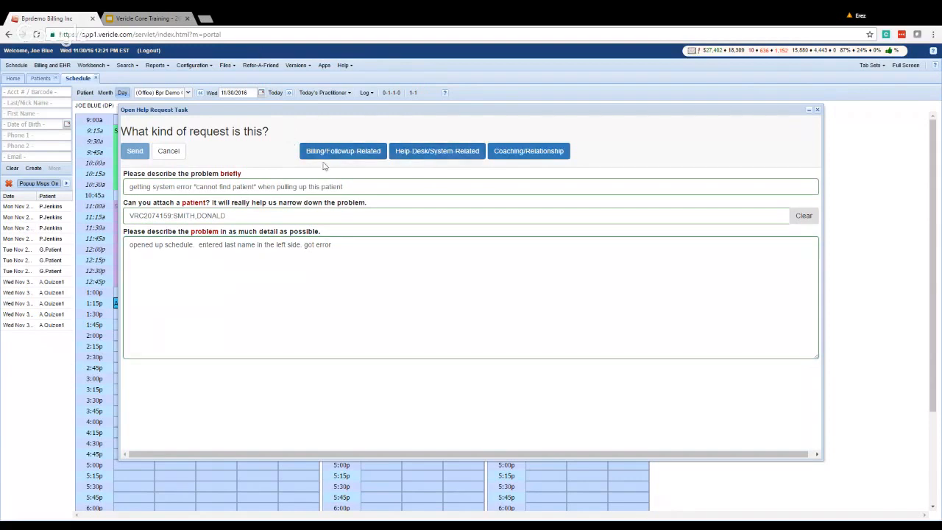
click(169, 151)
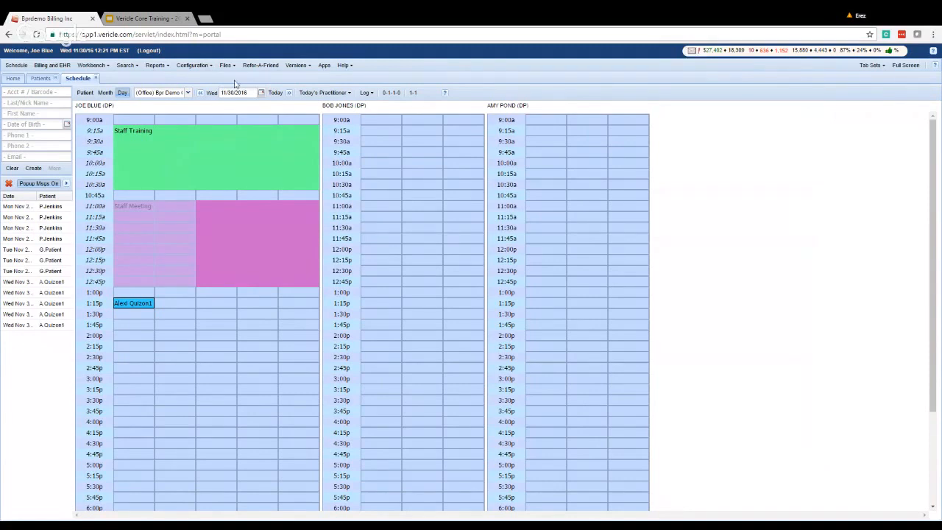
View the empty Workbench Tasks list, then go back to the Vericle Core Training slides.
click(107, 66)
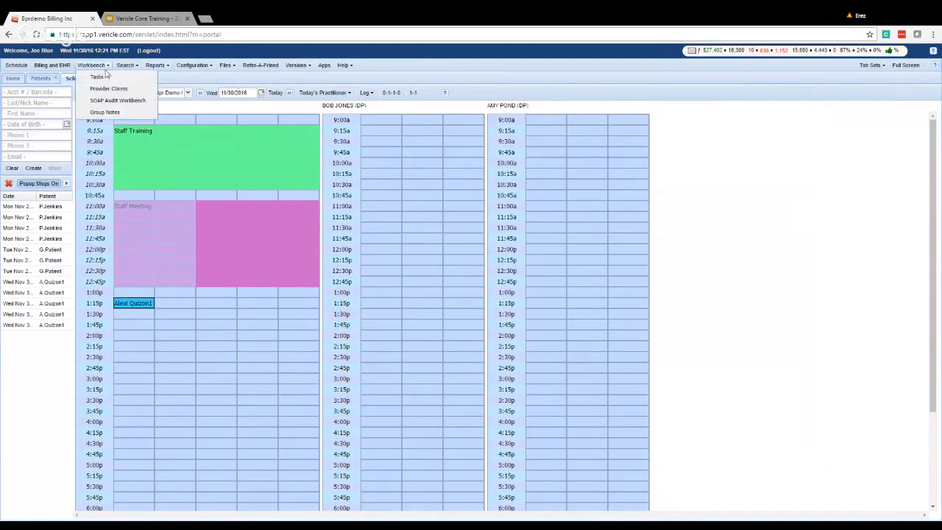
click(93, 77)
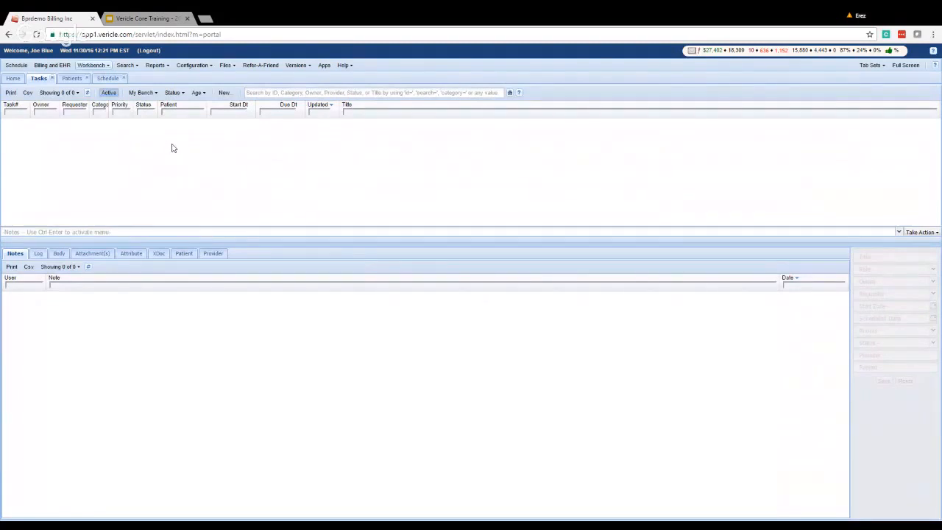
click(151, 18)
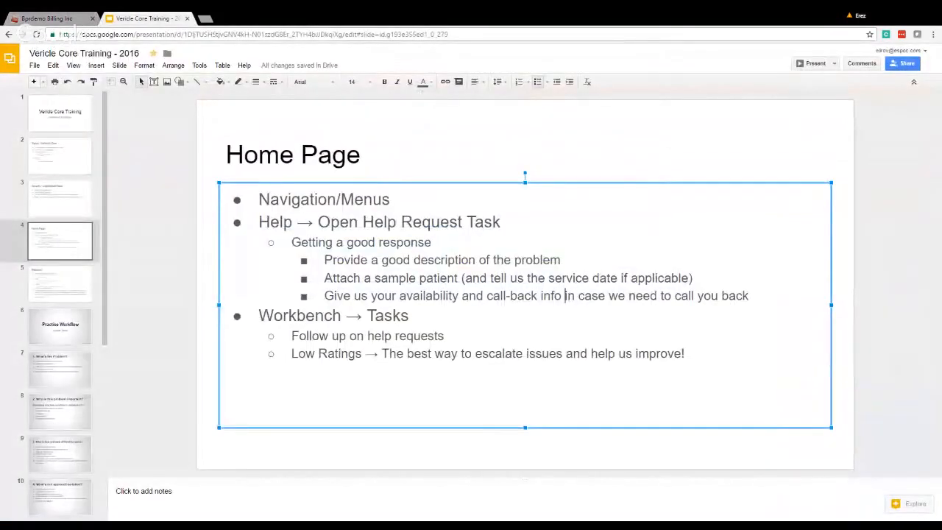
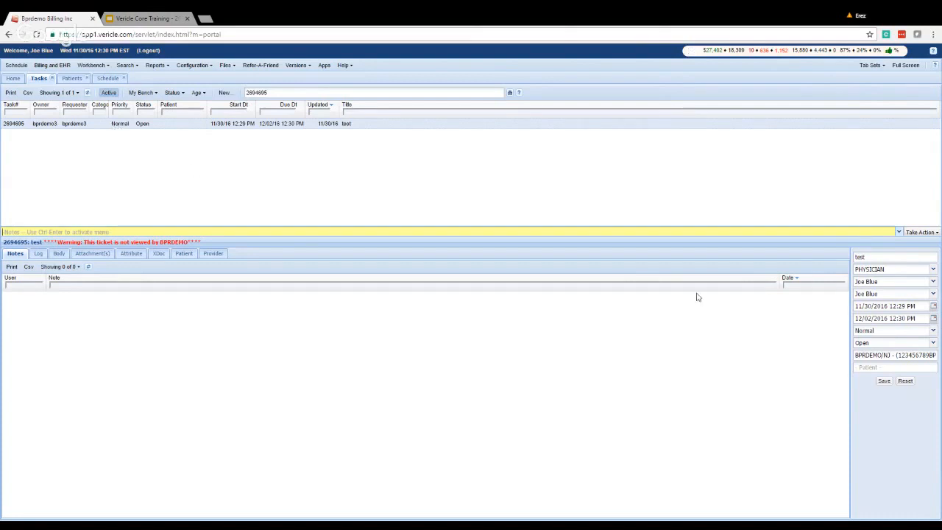
Leave task 2694695 at Normal priority and switch to the Task Lifecycle training slide.
click(934, 332)
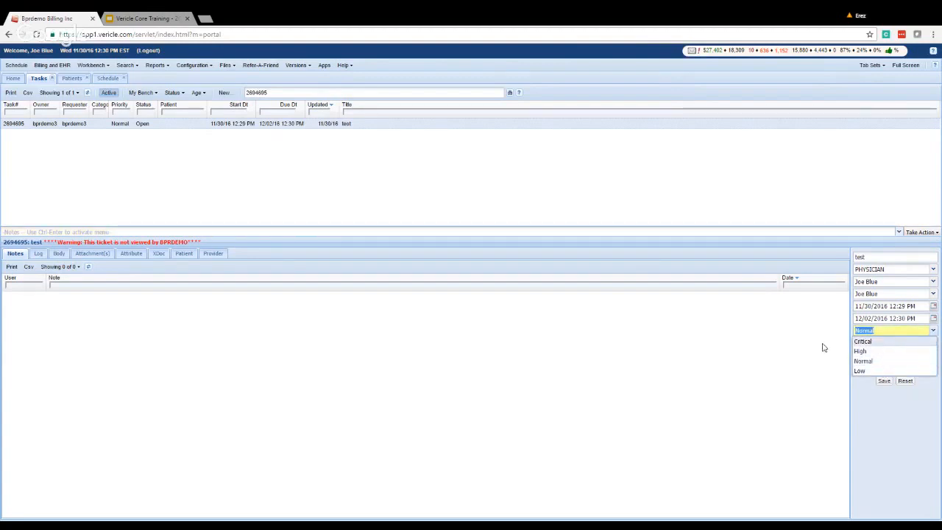
click(821, 342)
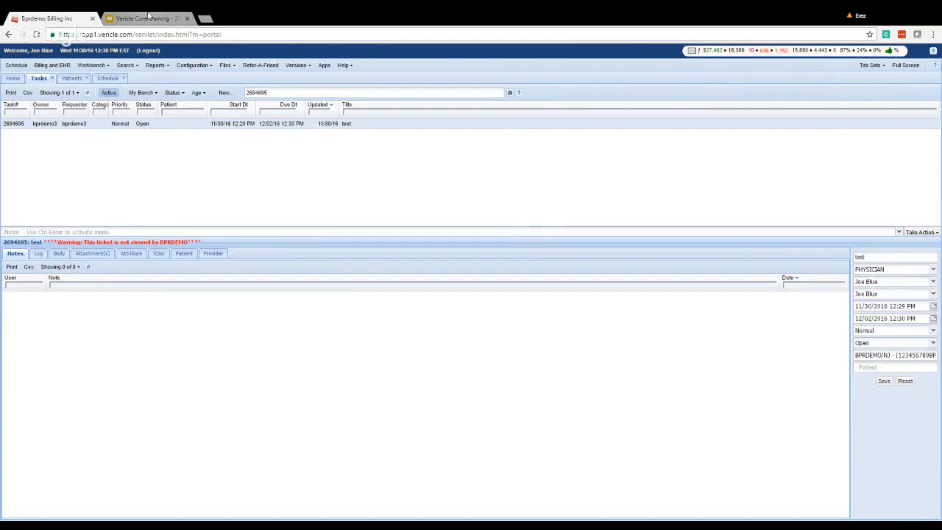
click(147, 17)
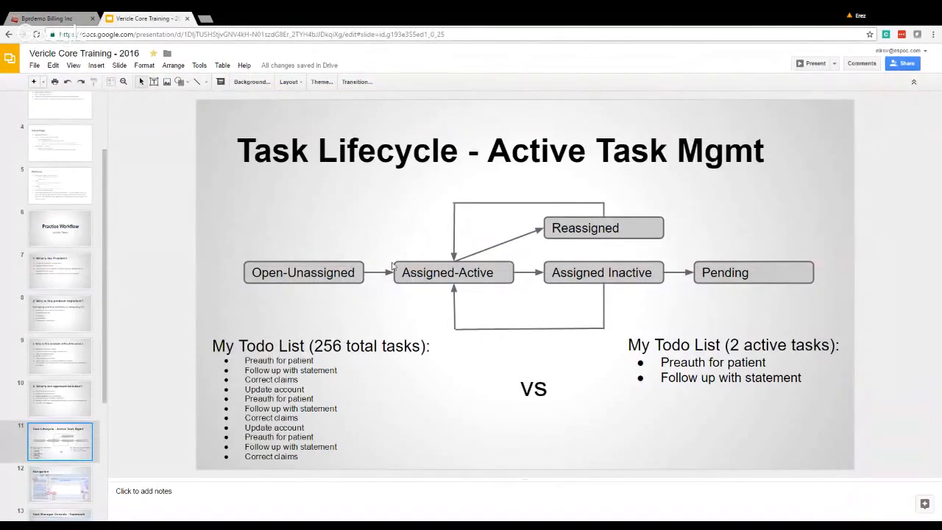
Move between the Vericle task list and the Task Lifecycle slide, ending back on the Vericle task.
click(48, 17)
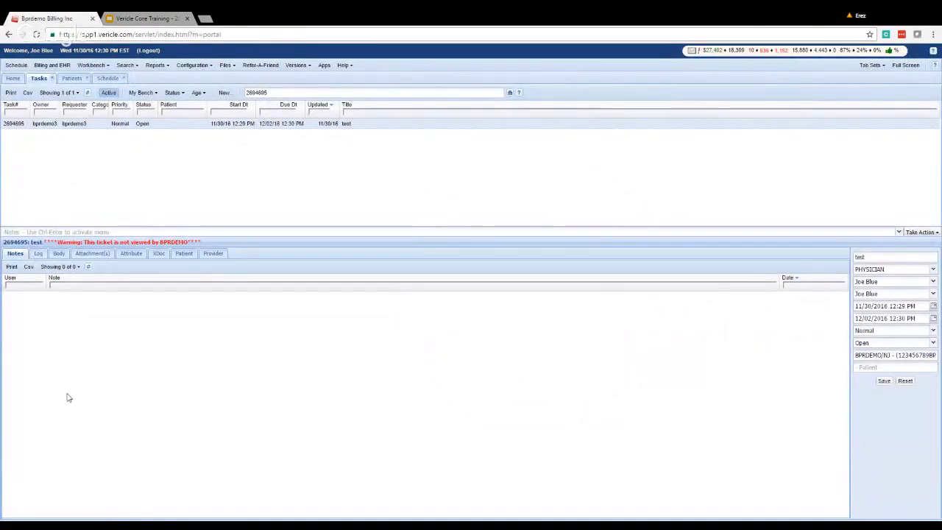
click(167, 18)
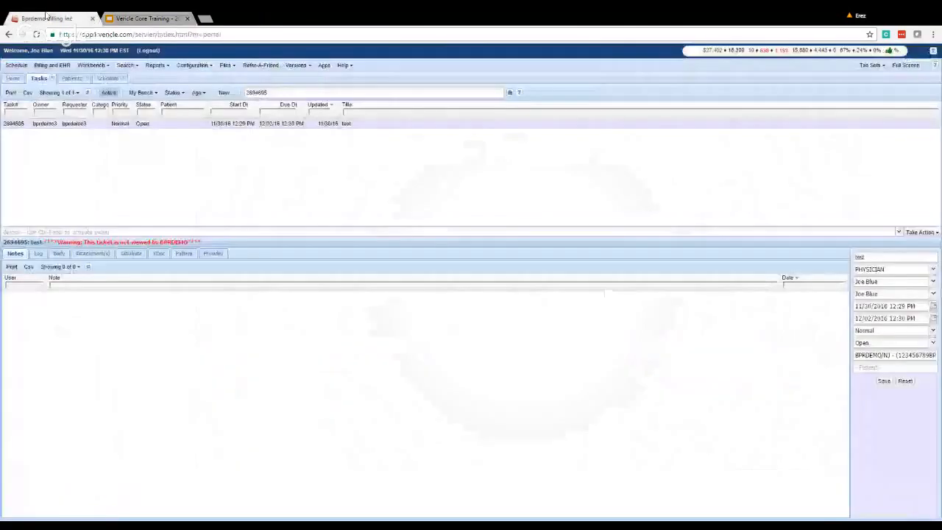
click(74, 18)
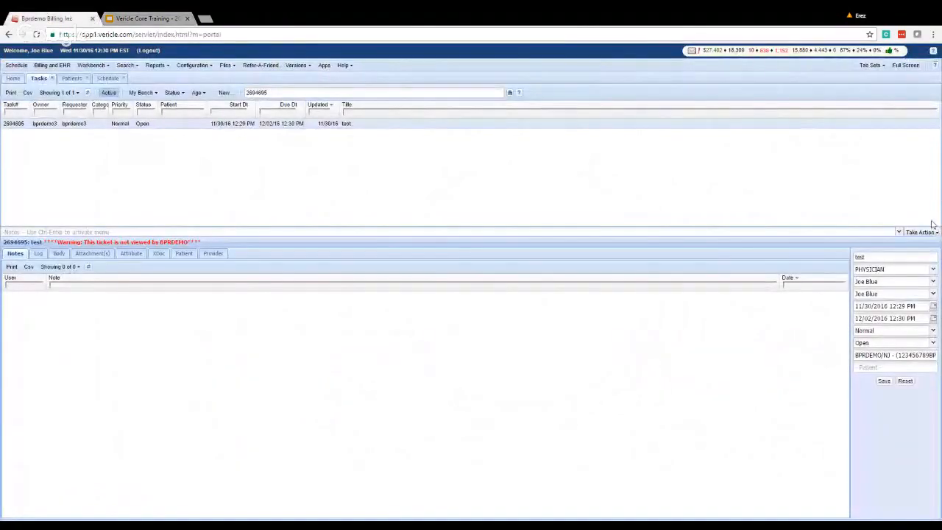
Add a note that the contact asked for a call back in 24 hours, with a reference number.
click(934, 233)
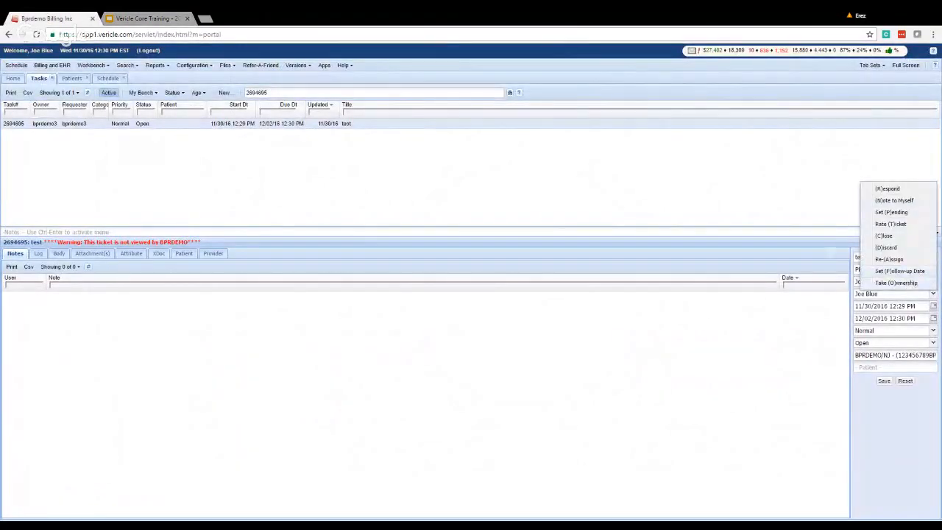
click(784, 231)
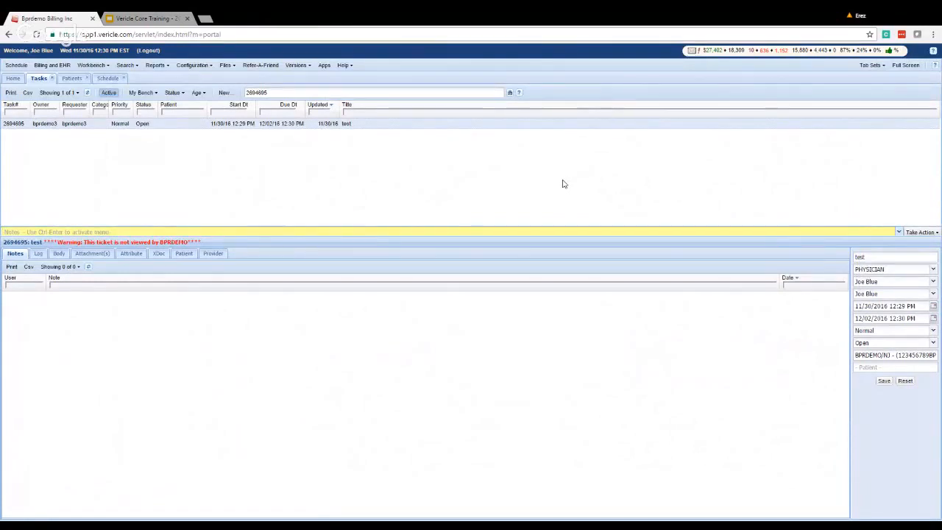
text(spoke with )
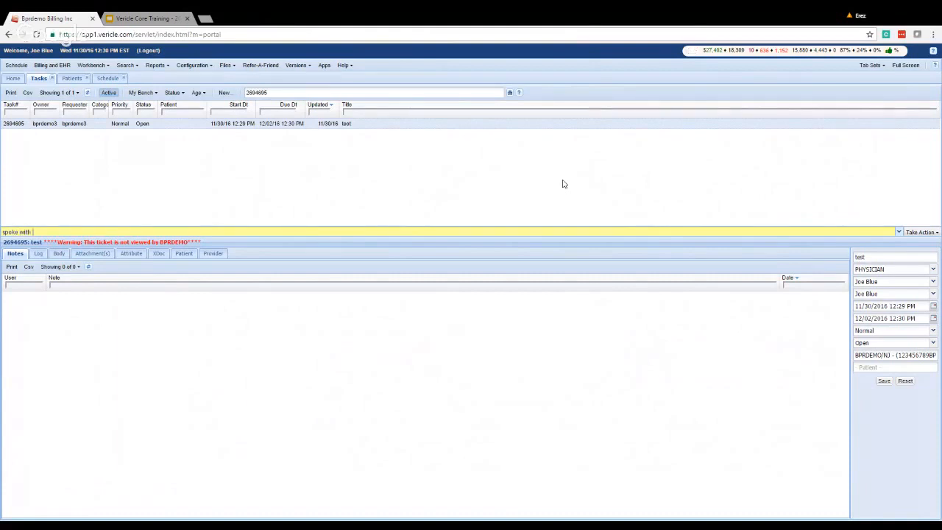
text(lisa. sa, said to call back in )
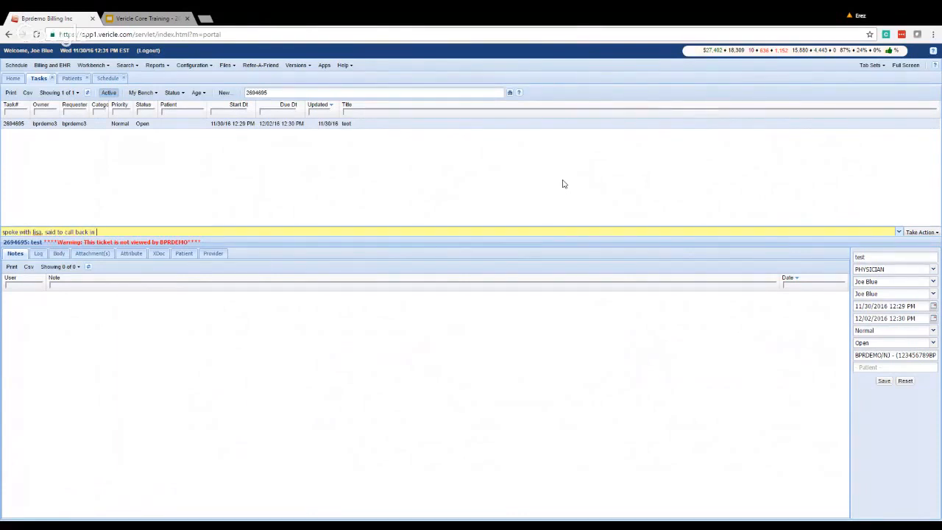
text(24 hours ref#e3414)
Set a one-day follow-up date, moving the start to 12/01/16, and check it on the calendar.
click(937, 232)
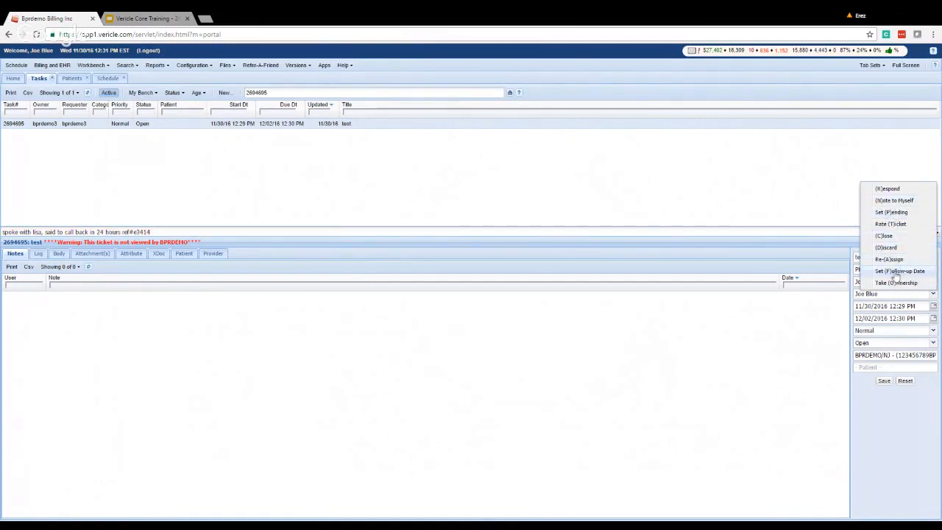
click(896, 272)
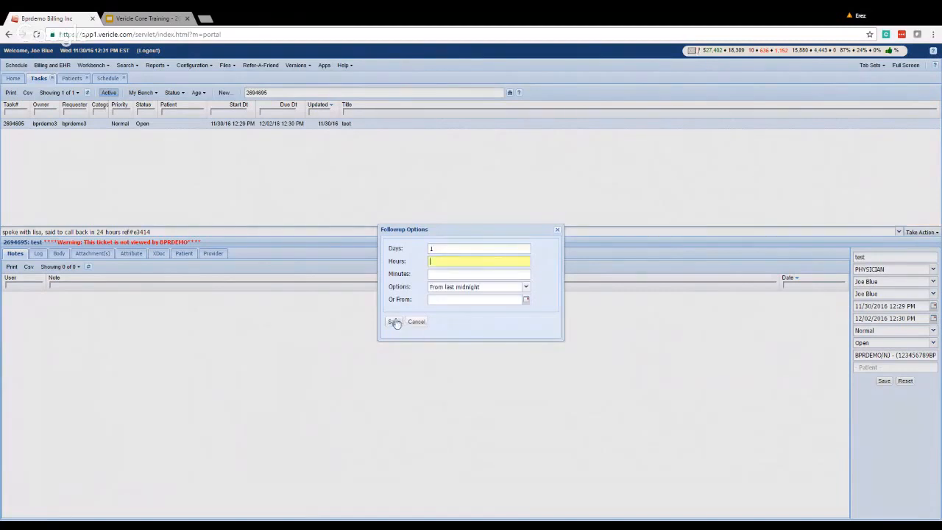
click(393, 322)
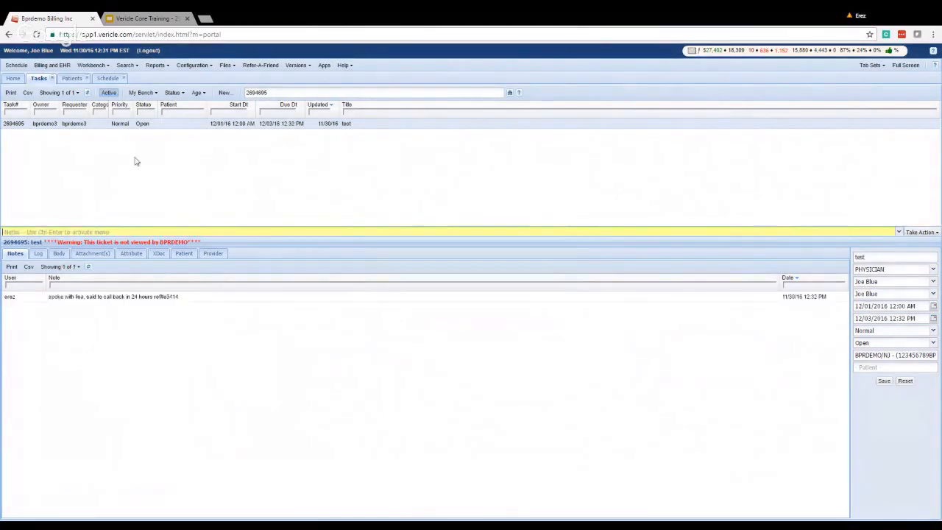
click(933, 307)
click(96, 136)
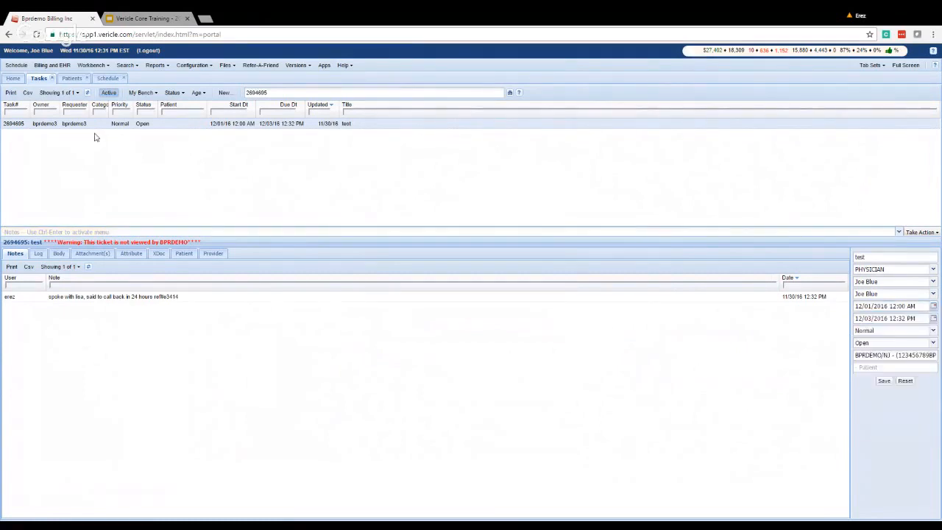
click(293, 94)
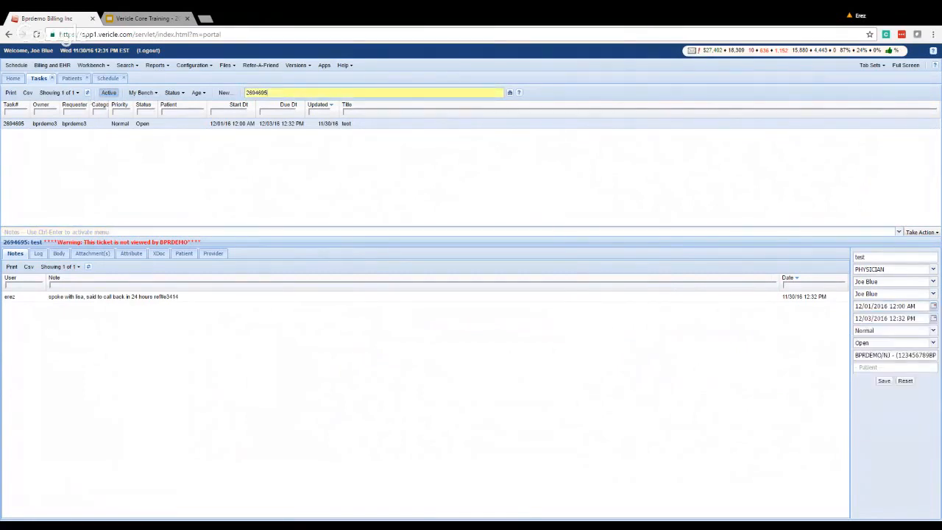
Clear 2694695 from the task search and reopen '2694695: test' from the recent tasks list.
key(BackSpace)
key(BackSpace)
key(BackSpace)
key(BackSpace)
key(BackSpace)
key(BackSpace)
key(BackSpace)
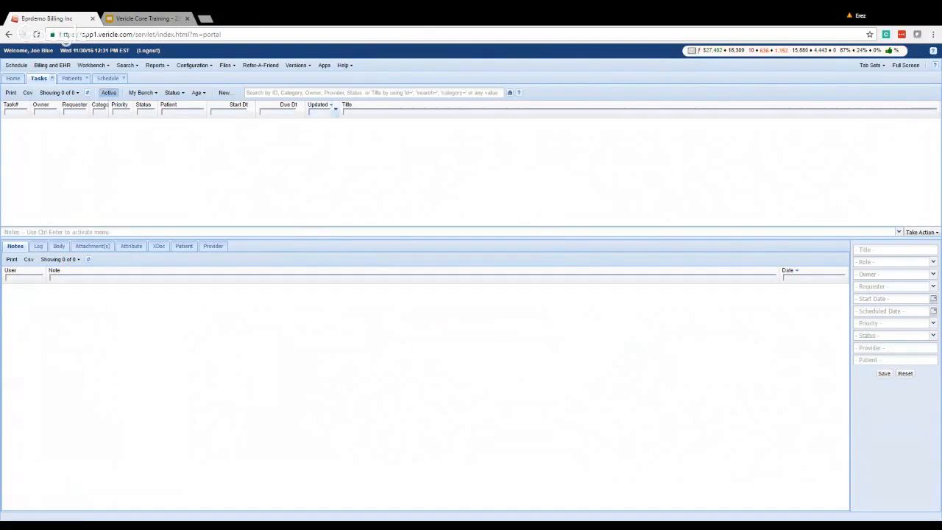
click(294, 93)
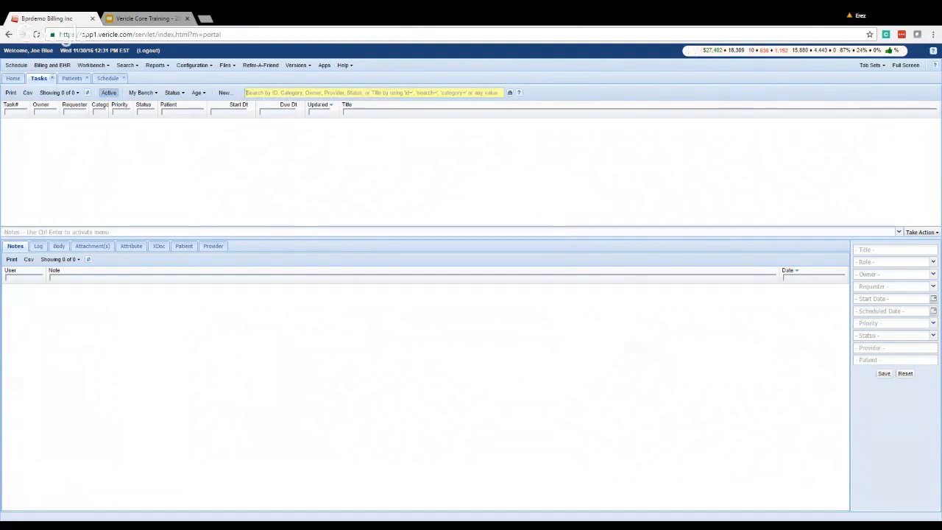
click(145, 93)
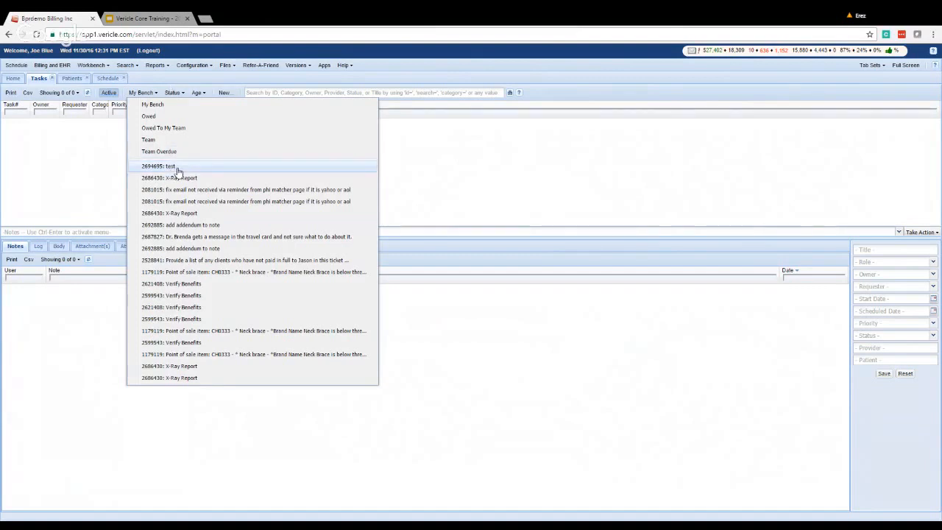
click(176, 168)
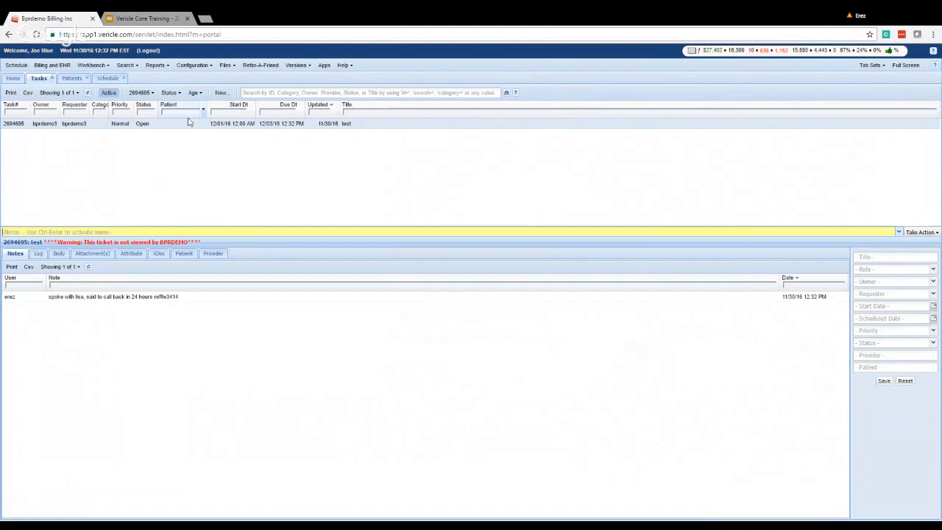
Start a help request describing 'getting error trying to open patient account' and attach the matching patient.
click(344, 65)
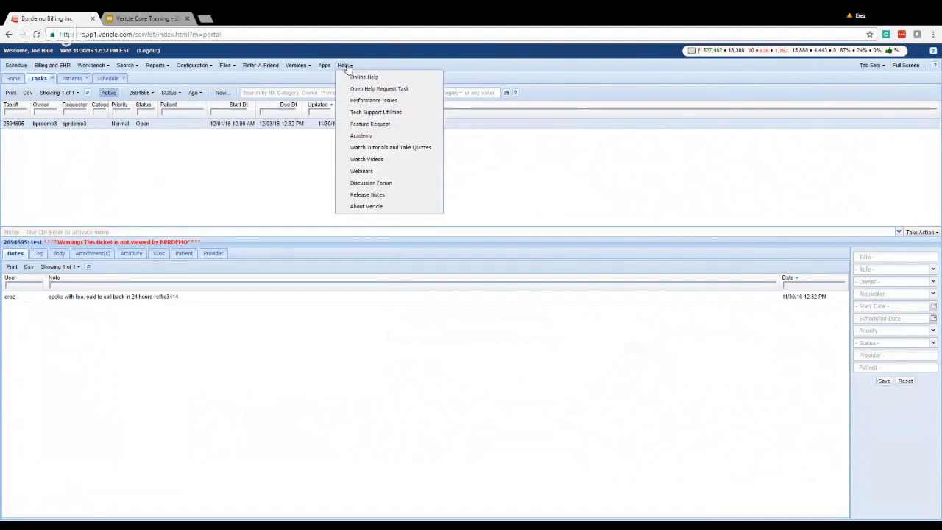
click(361, 89)
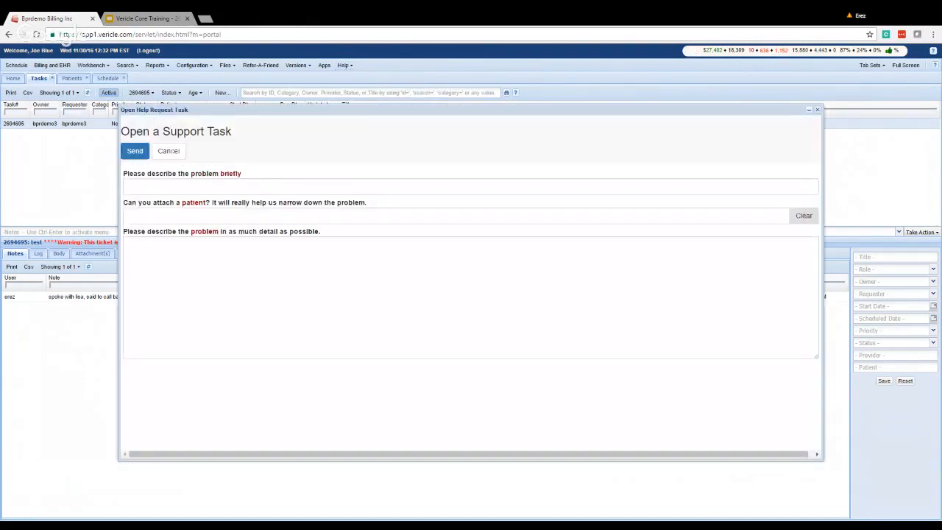
text(getting erro)
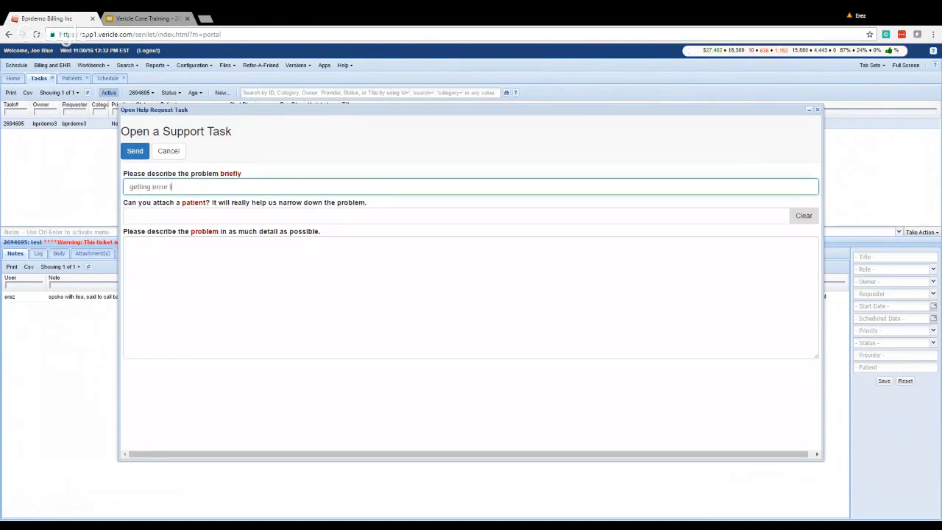
text(r trying to open patient account)
key(Tab)
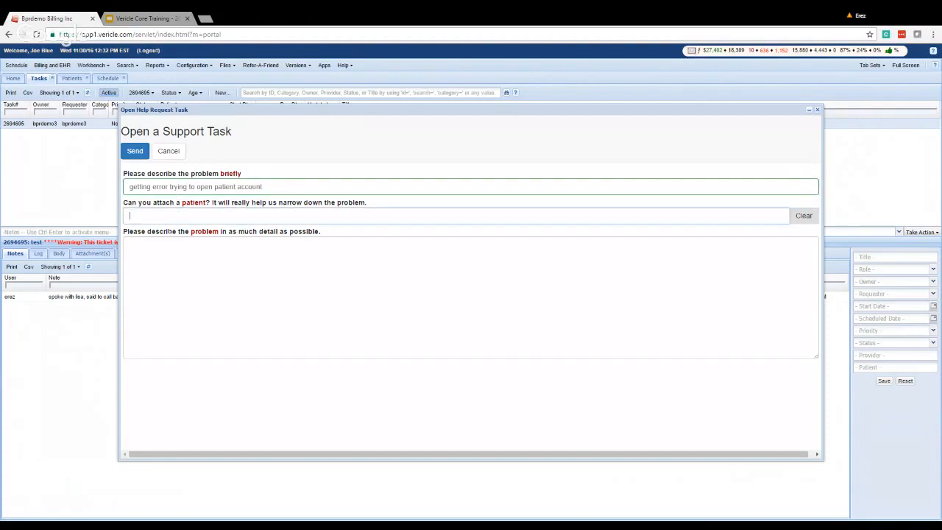
text(smi)
key(Return)
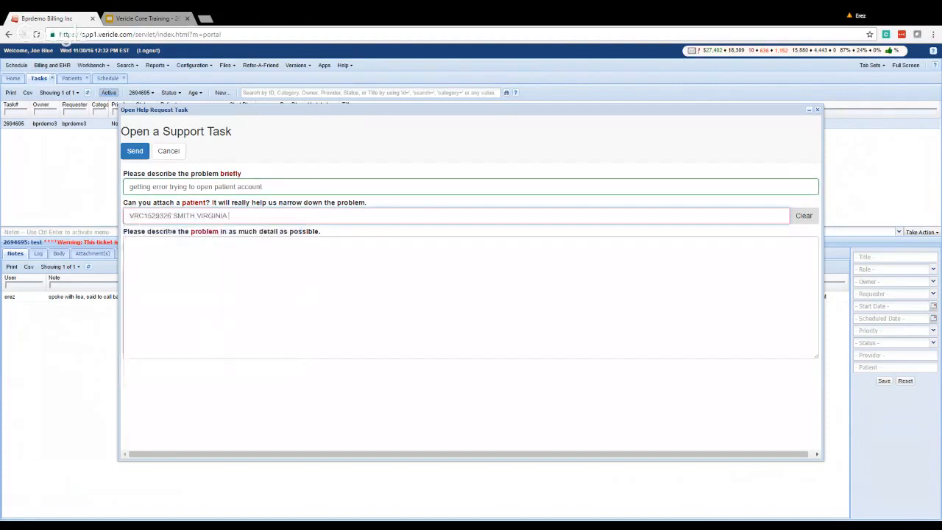
Send the request as a Help-Desk/System-Related issue and decline submitting another.
click(135, 151)
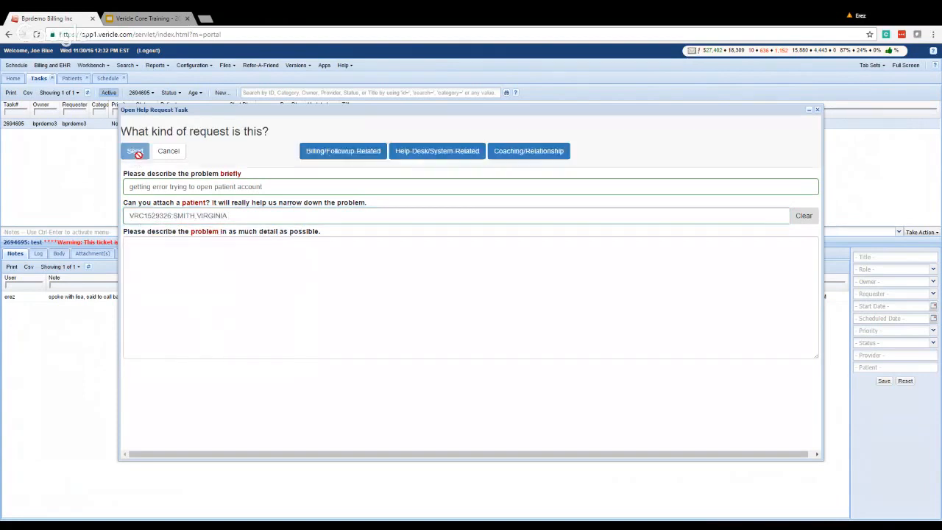
click(444, 152)
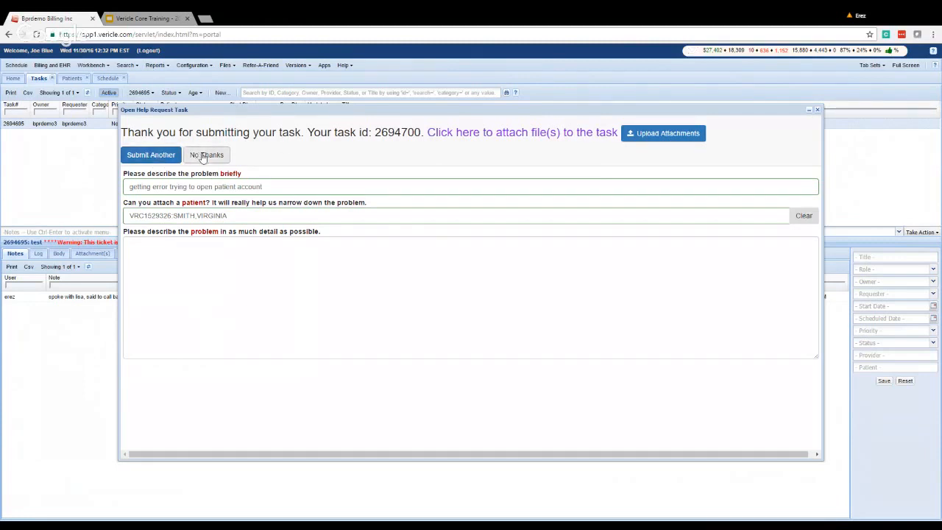
click(203, 155)
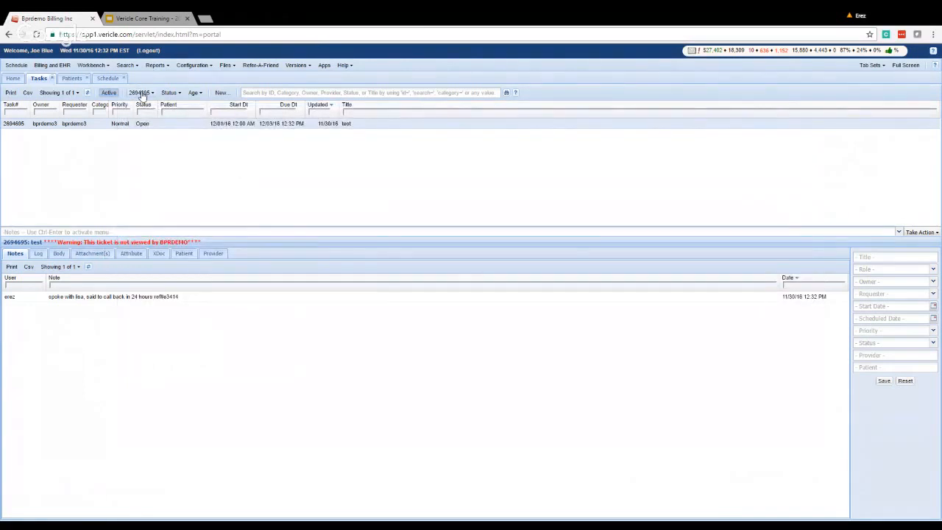
Switch the task list to the Owed view showing 26 tasks, then bring up the task screen's online help.
click(139, 93)
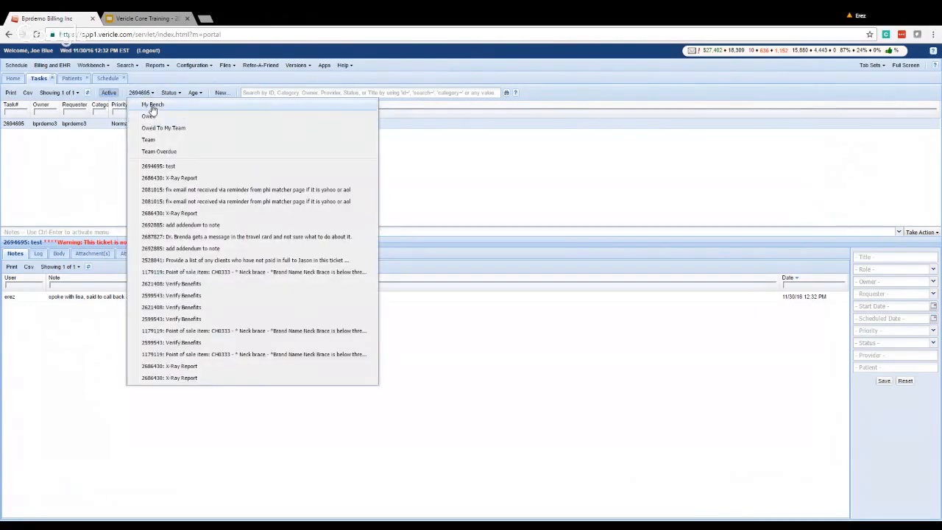
click(152, 105)
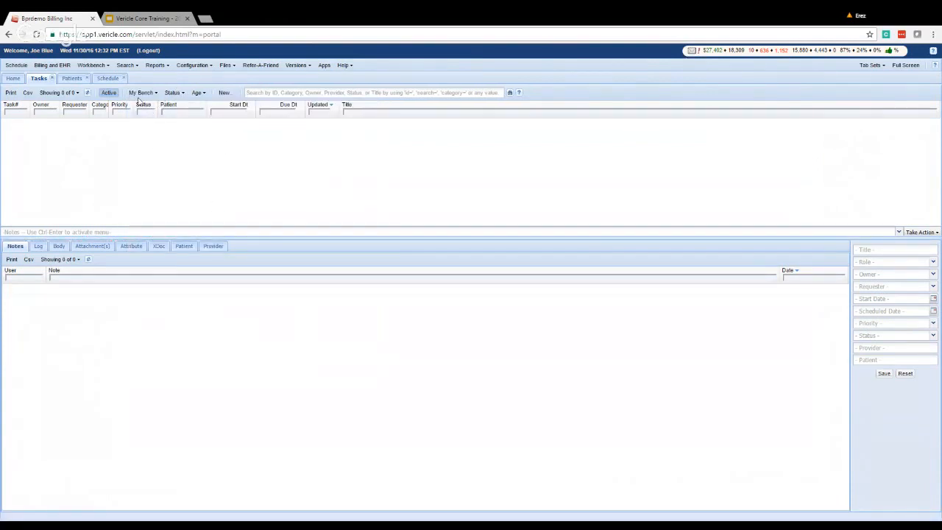
click(143, 94)
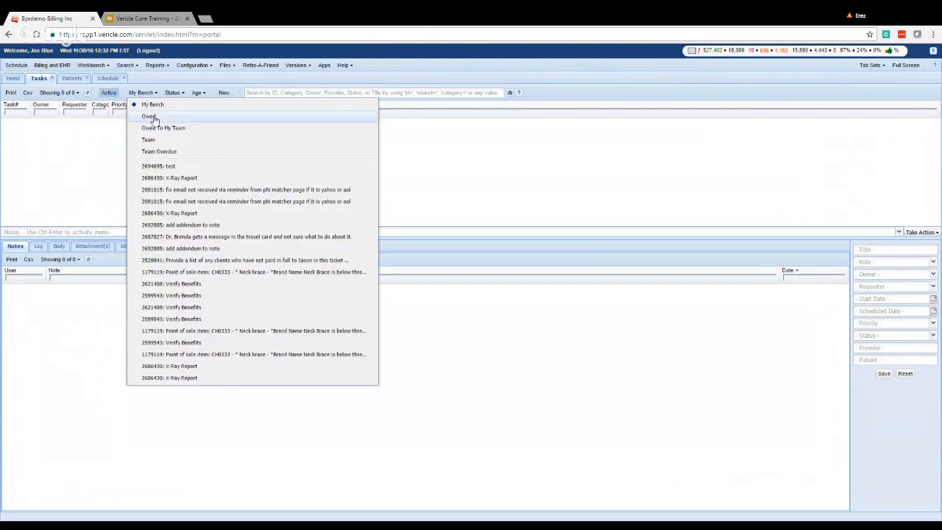
click(149, 117)
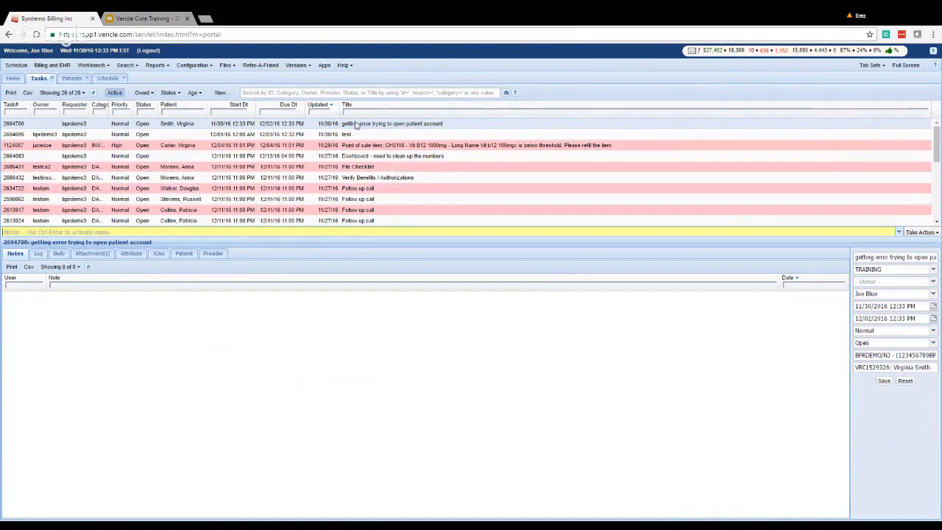
click(144, 93)
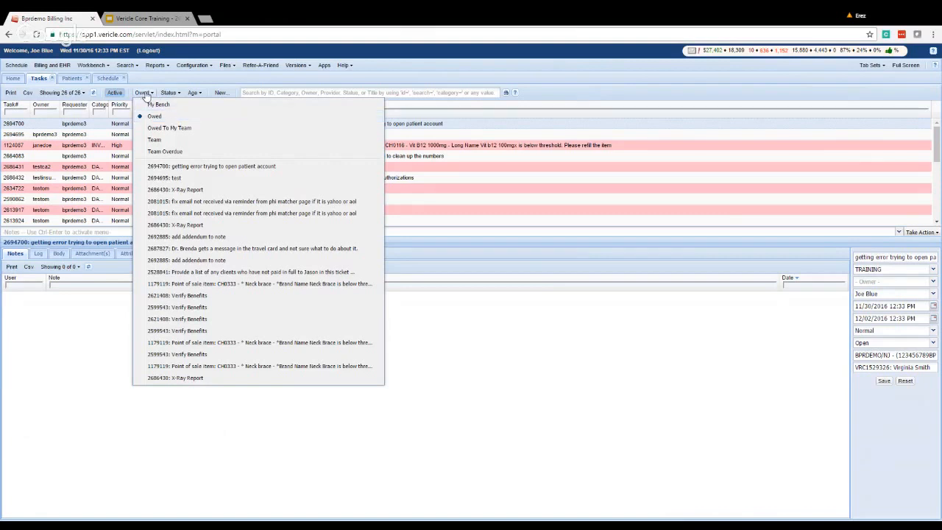
click(145, 94)
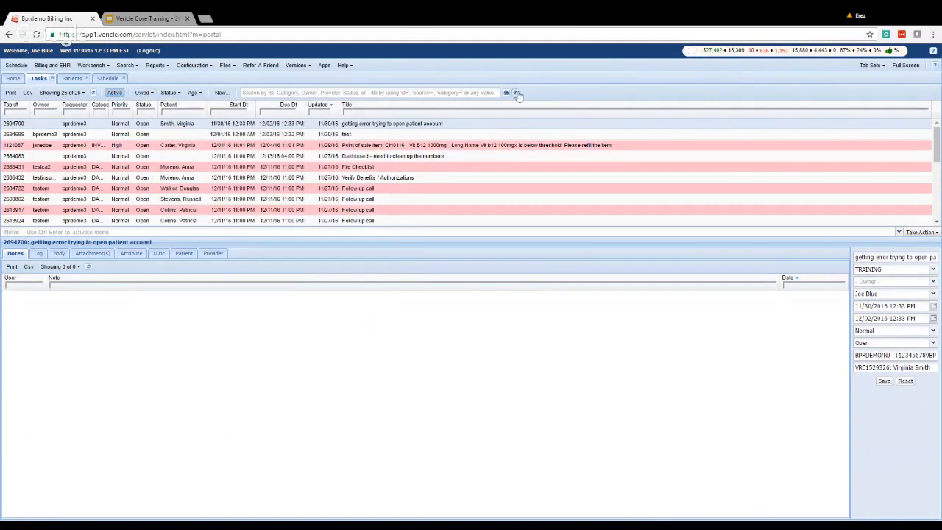
click(517, 95)
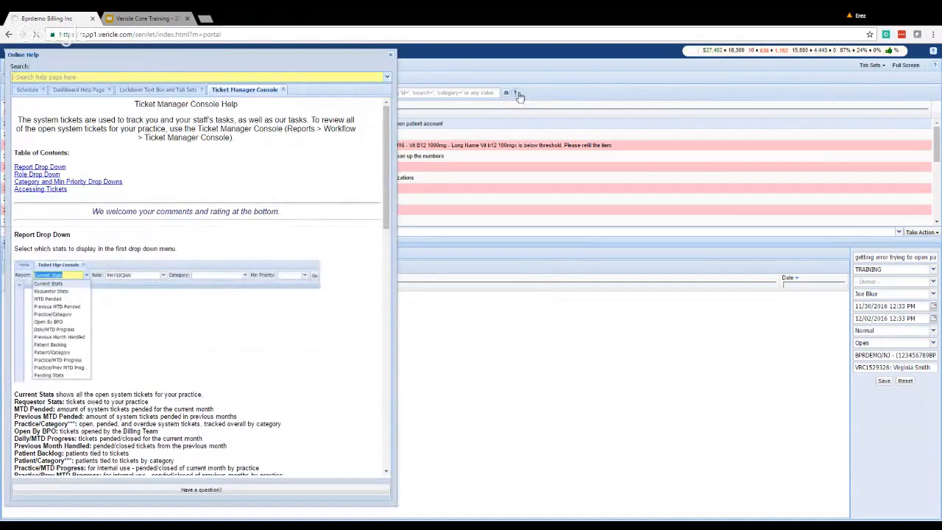
scroll(245, 236, down, 2)
scroll(245, 236, down, 2)
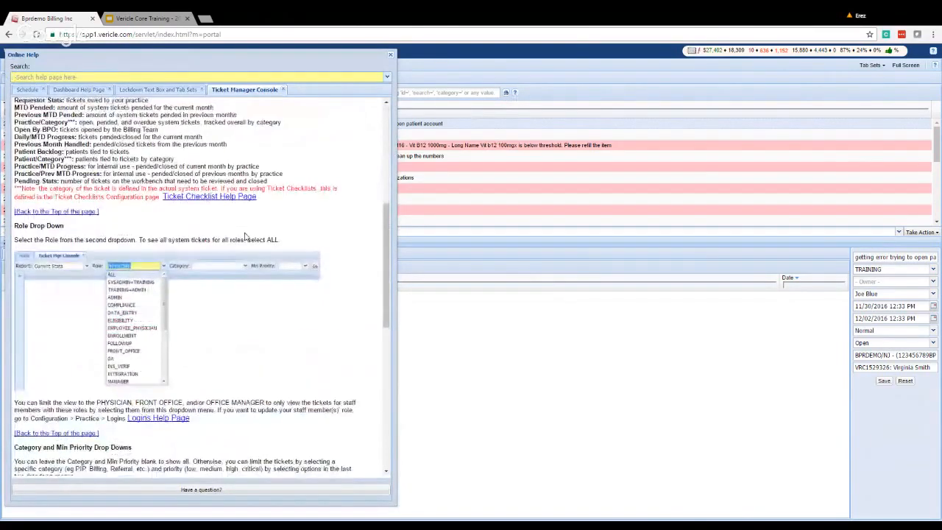
scroll(245, 235, down, 6)
scroll(284, 191, up, 5)
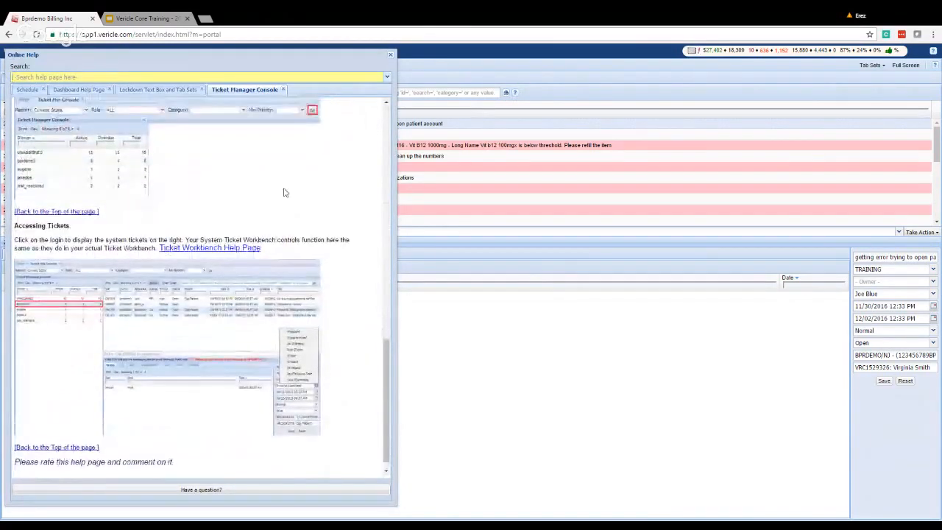
scroll(292, 171, up, 5)
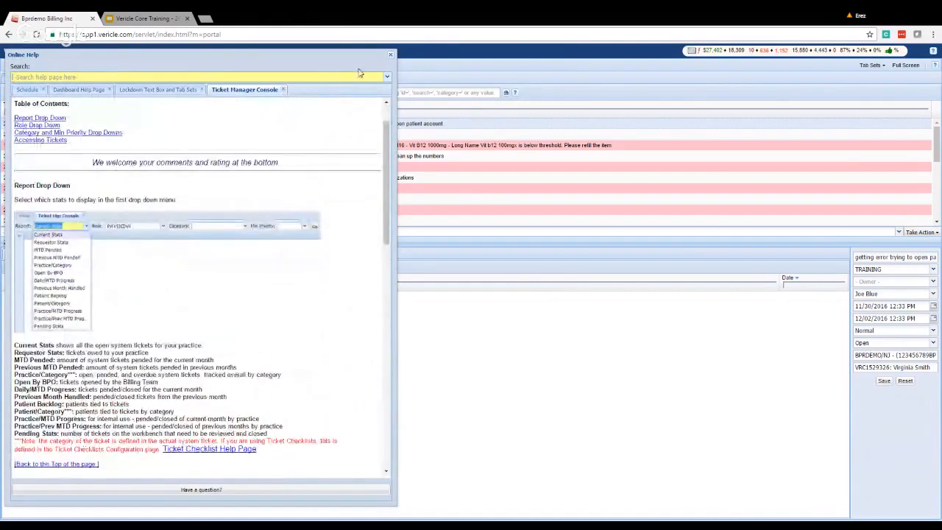
click(391, 56)
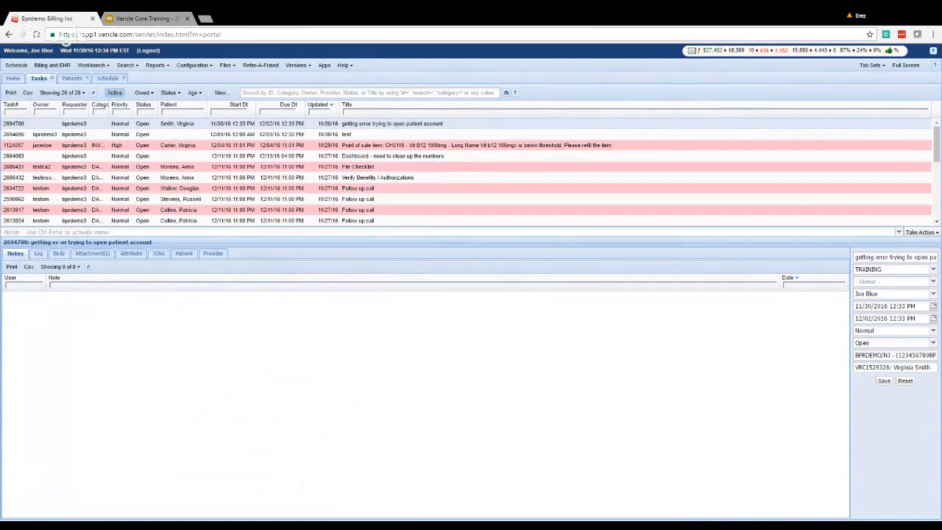
Draft the note 'note here' on the task and choose Rate Ticket from Take Action.
click(20, 232)
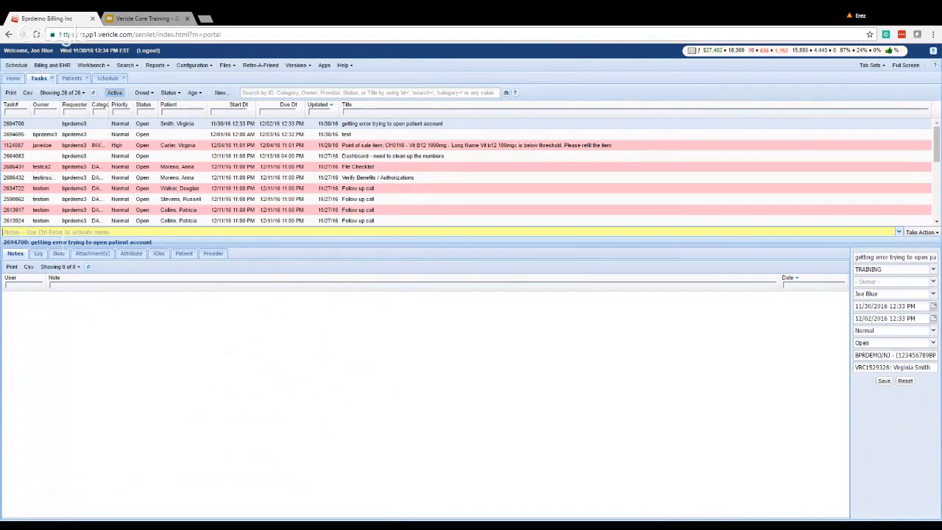
text(note )
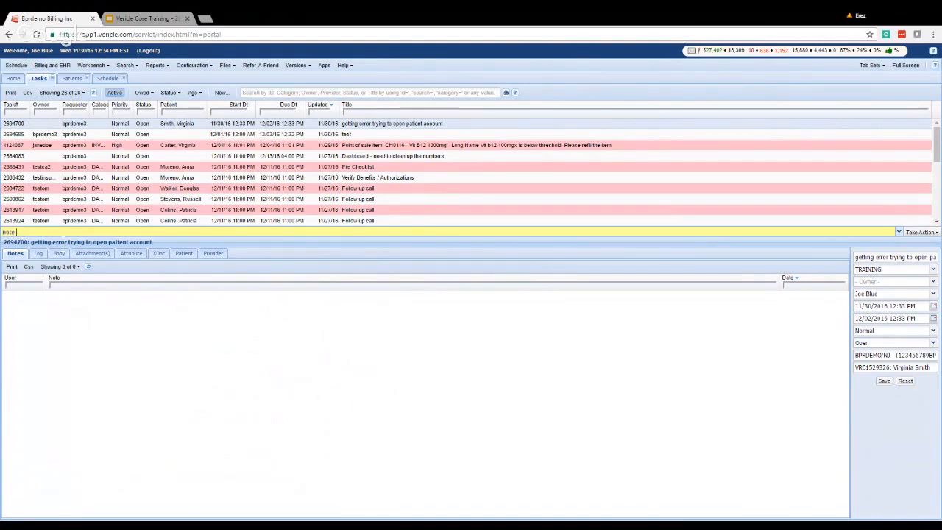
text(here)
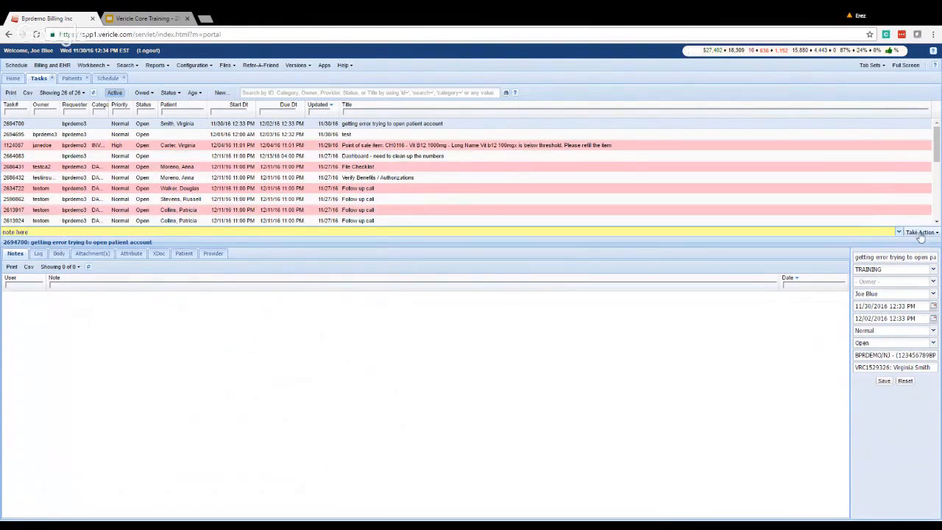
click(917, 232)
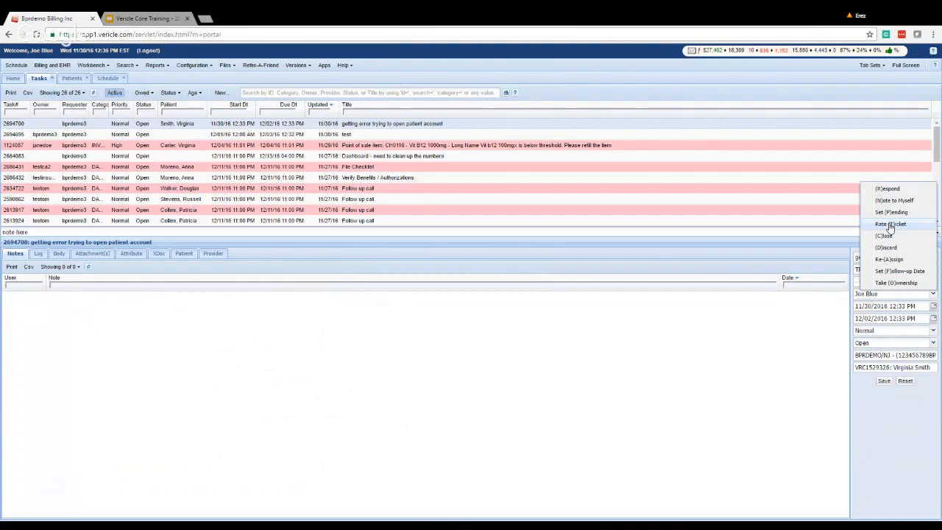
click(902, 223)
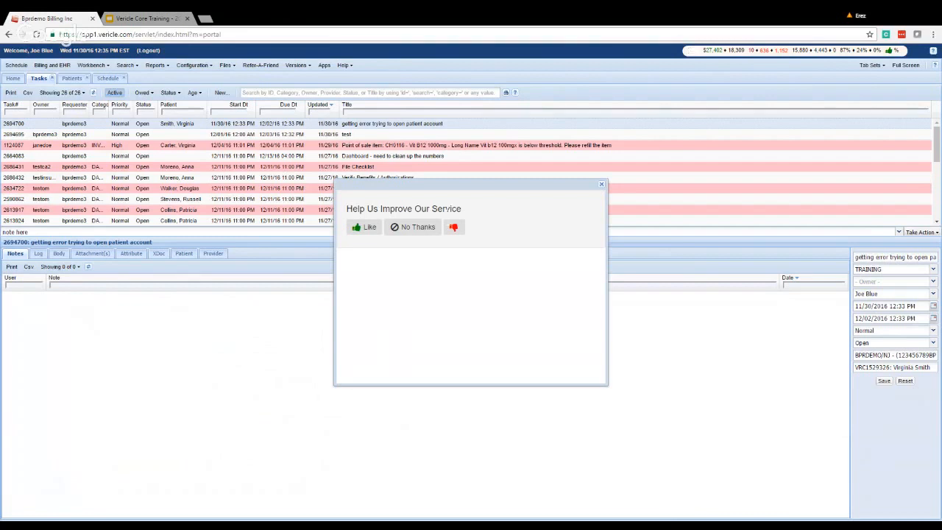
Give the ticket a thumbs-down, close the feedback prompt without a comment, and select the drafted note.
click(454, 227)
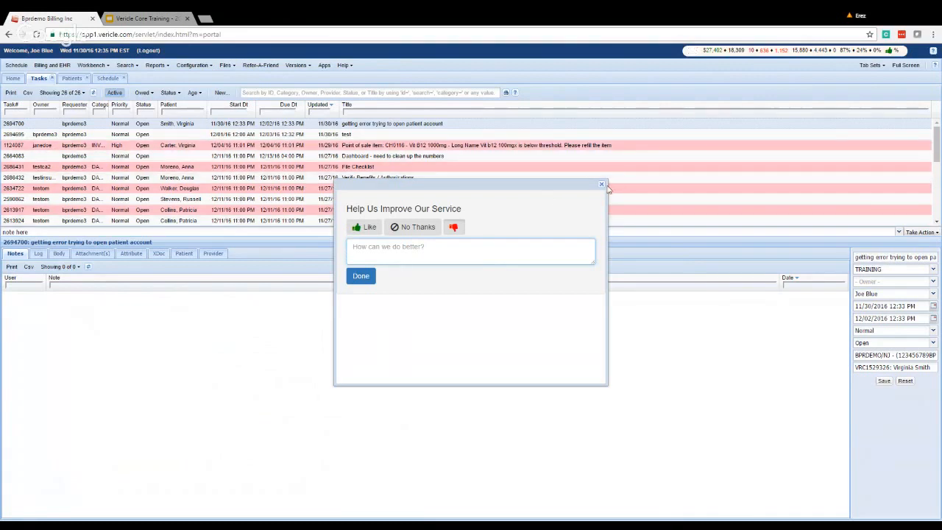
click(601, 184)
click(15, 232)
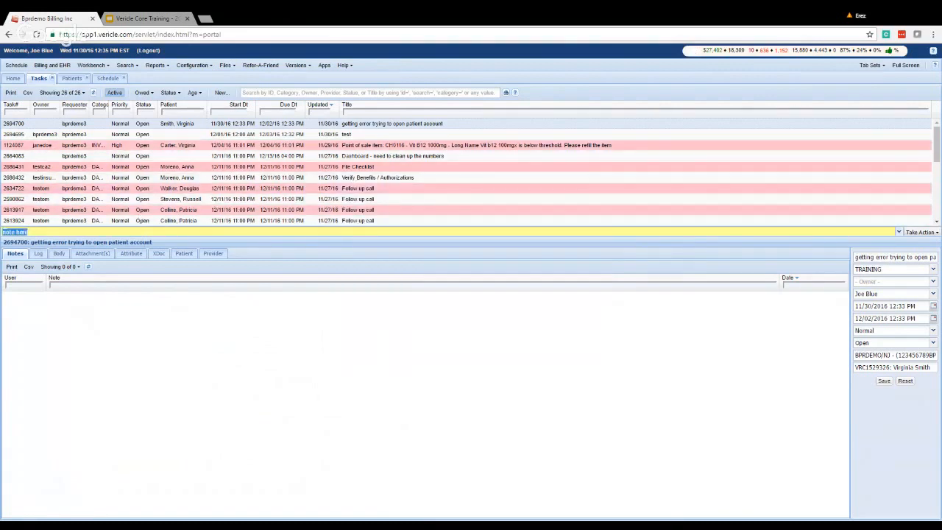
Replace the drafted note with 'actually, what I meant was ...' and bring up Take Action.
text(actually, what I meant was ...)
click(921, 231)
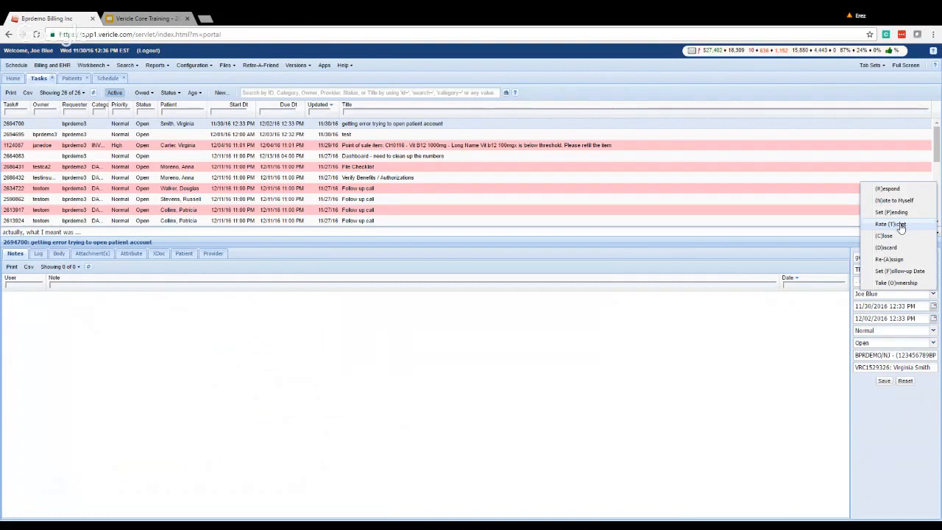
click(820, 322)
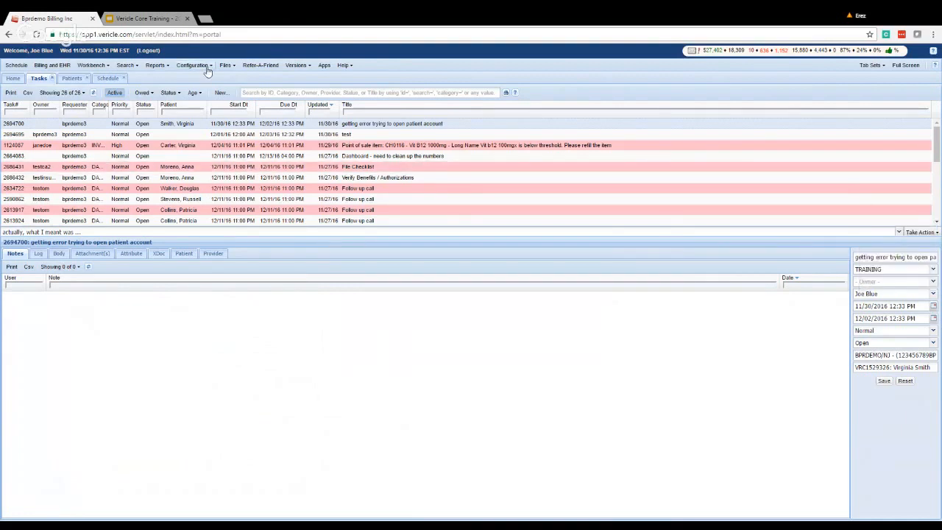
click(351, 66)
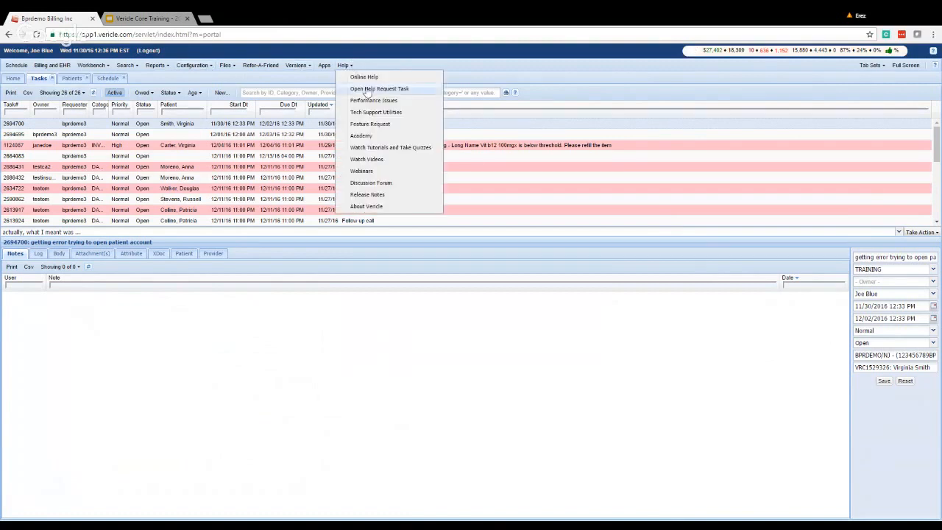
click(361, 89)
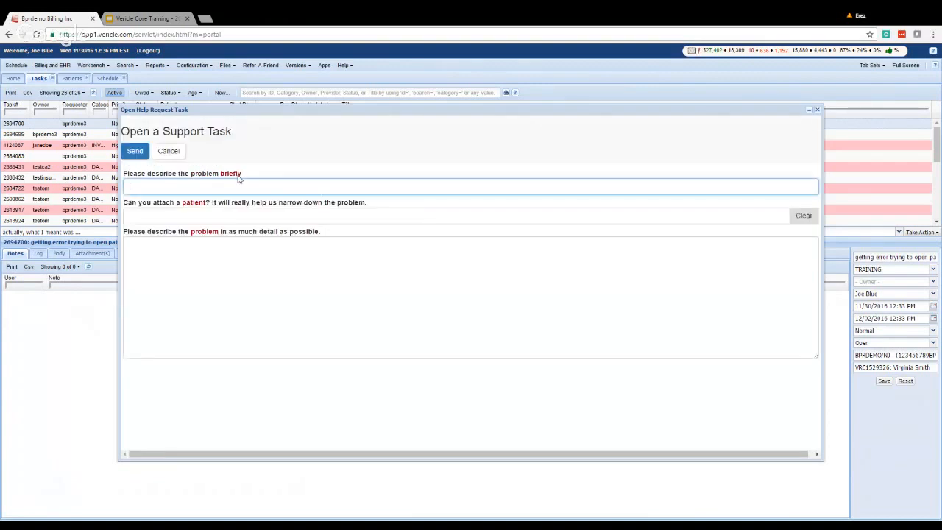
key(Tab)
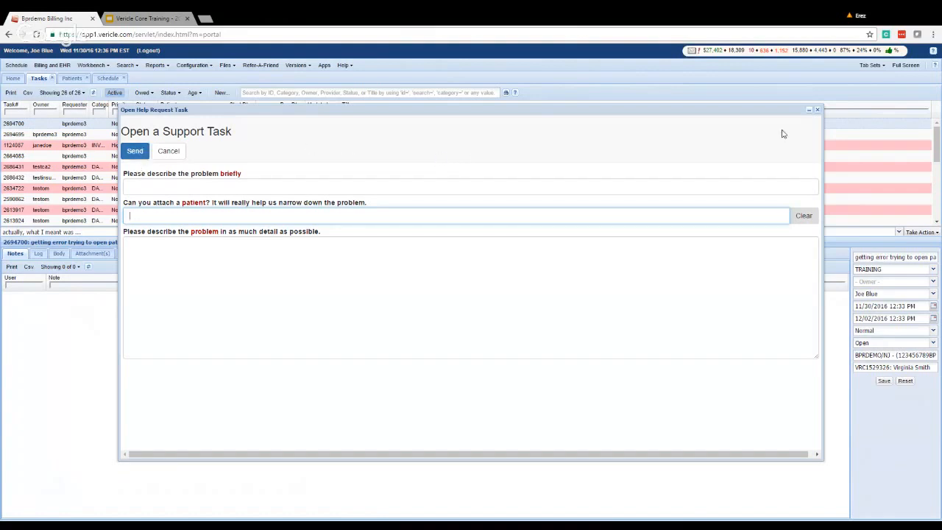
click(817, 109)
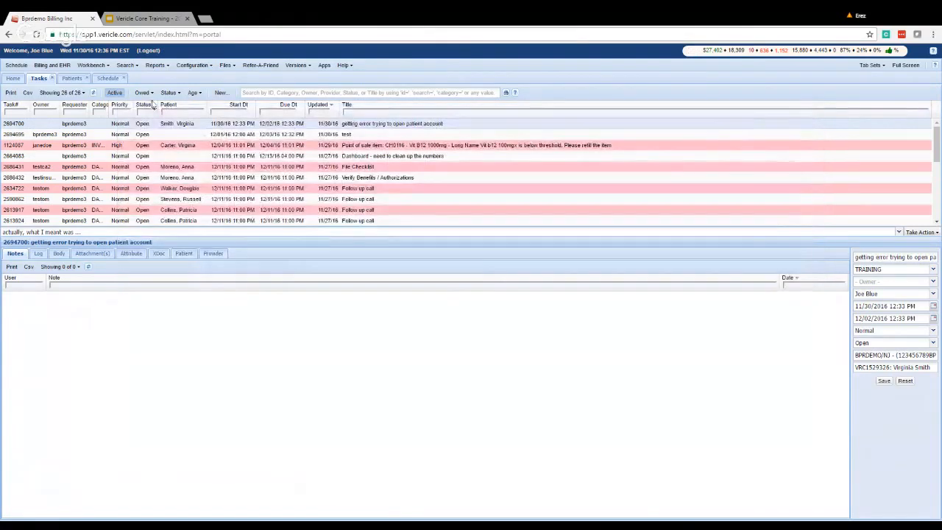
Return the task list to the empty My Bench view and bring up the Take Action choices.
click(142, 92)
click(153, 103)
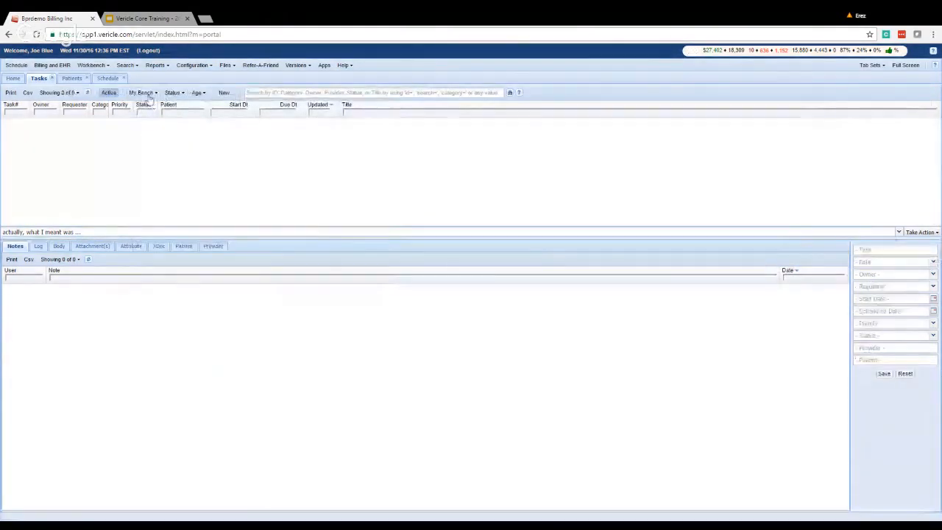
click(142, 92)
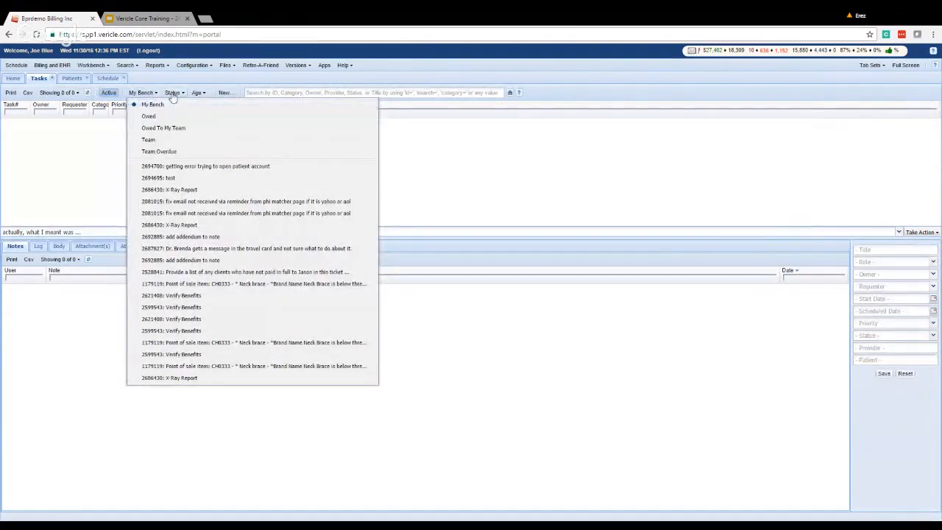
click(43, 132)
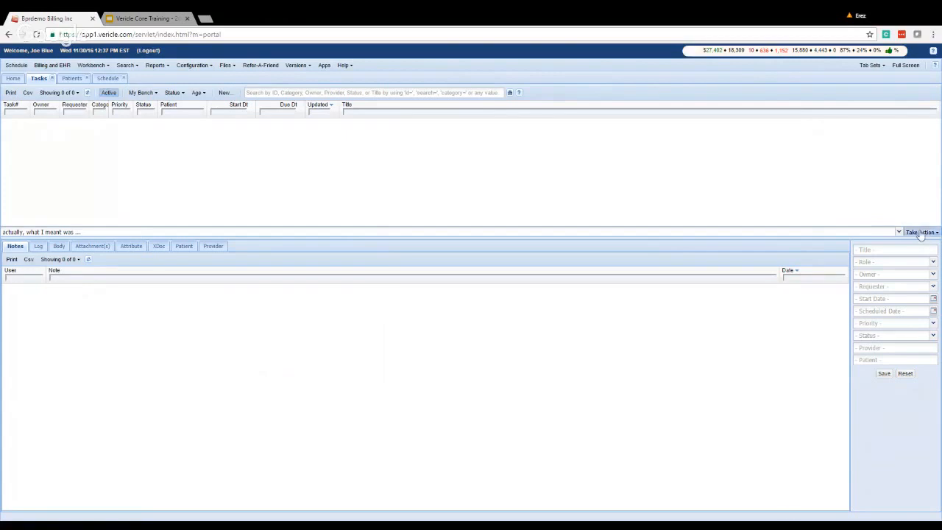
click(920, 232)
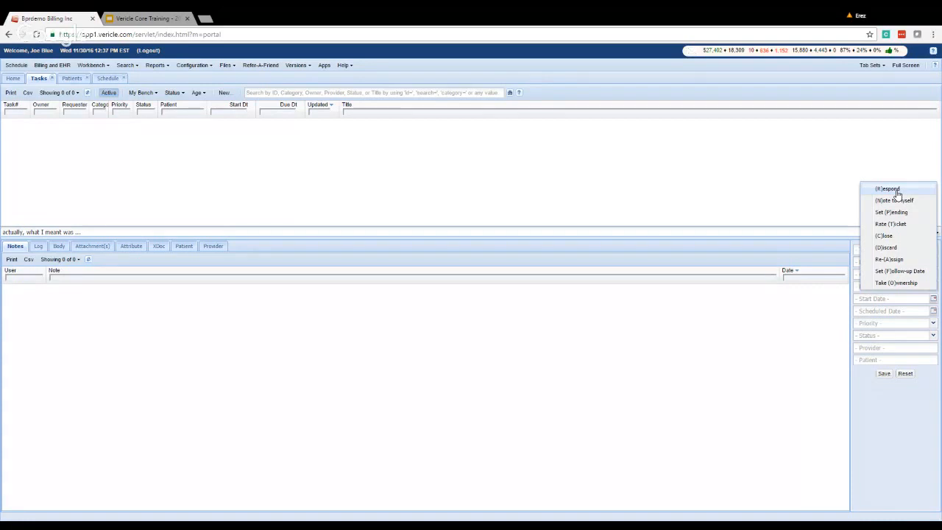
Review slide 12, Navigation, in the training deck, then return to Vericle's task workbench.
click(122, 17)
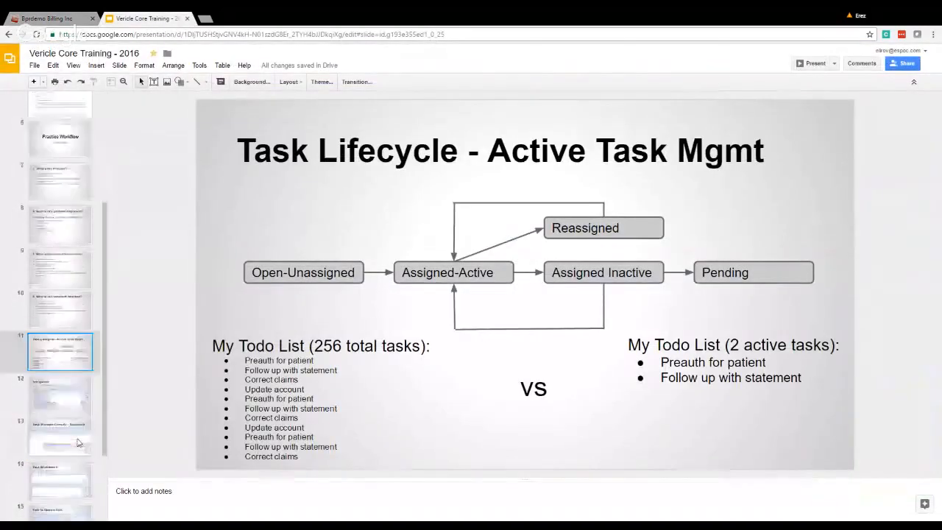
scroll(56, 385, down, 2)
click(56, 384)
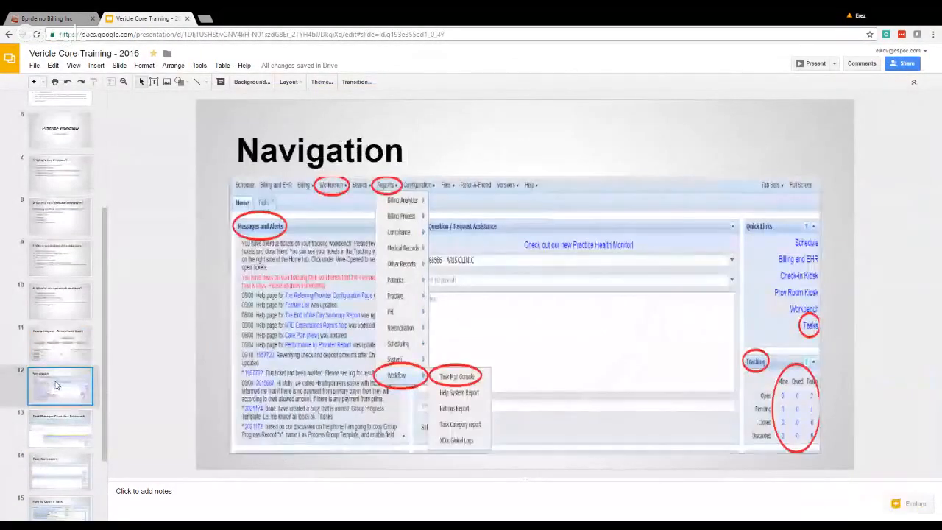
scroll(56, 384, down, 2)
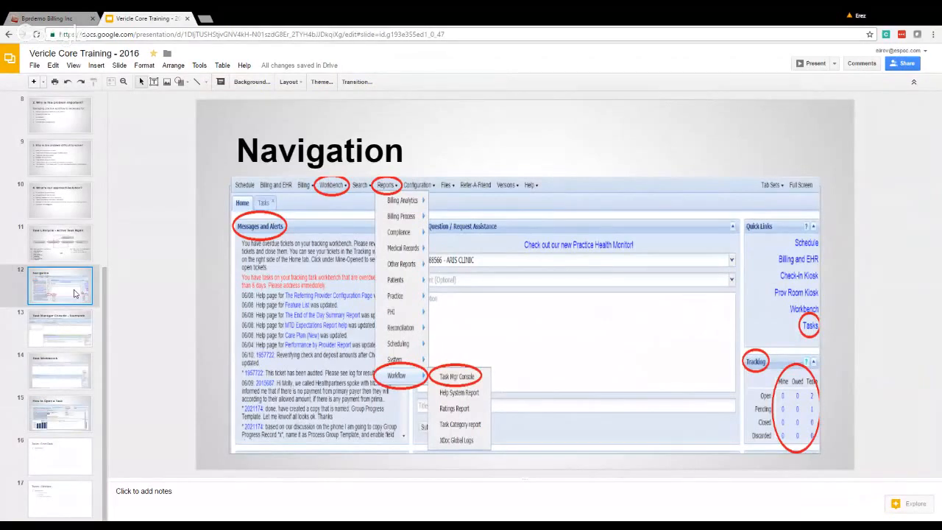
click(28, 17)
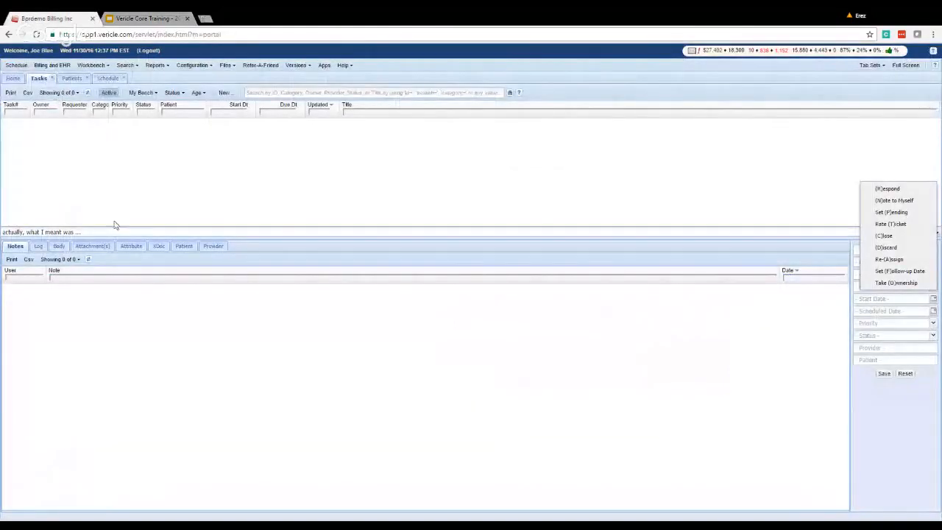
Dismiss the Take Action menu and open Reports > Workflow > Task Mgr Console.
click(762, 226)
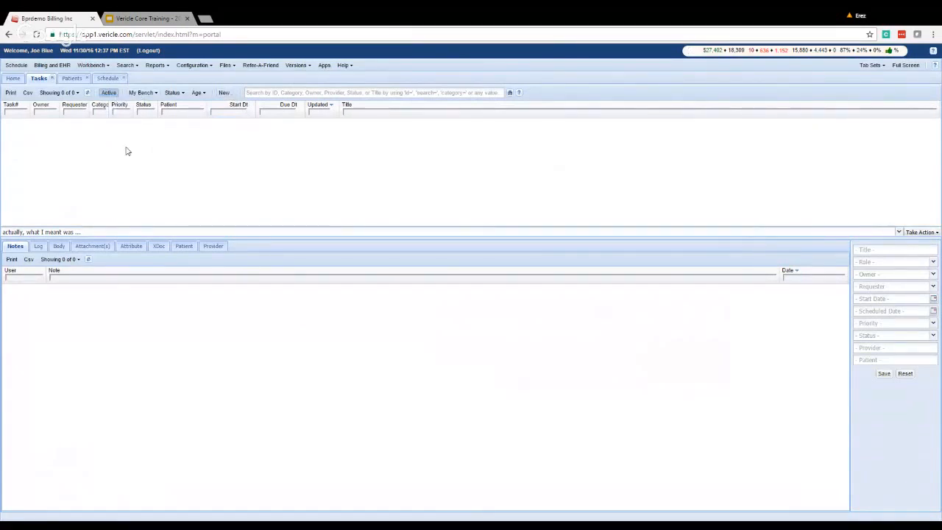
click(94, 66)
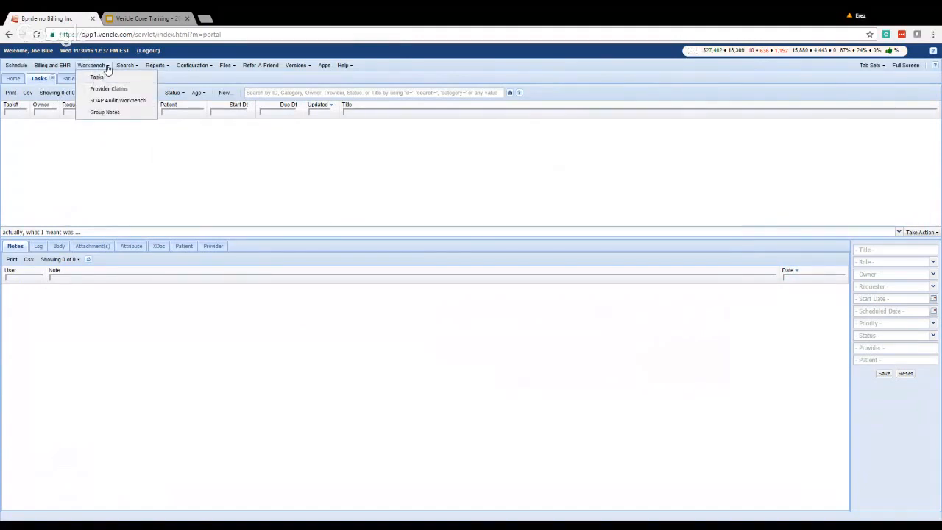
click(155, 65)
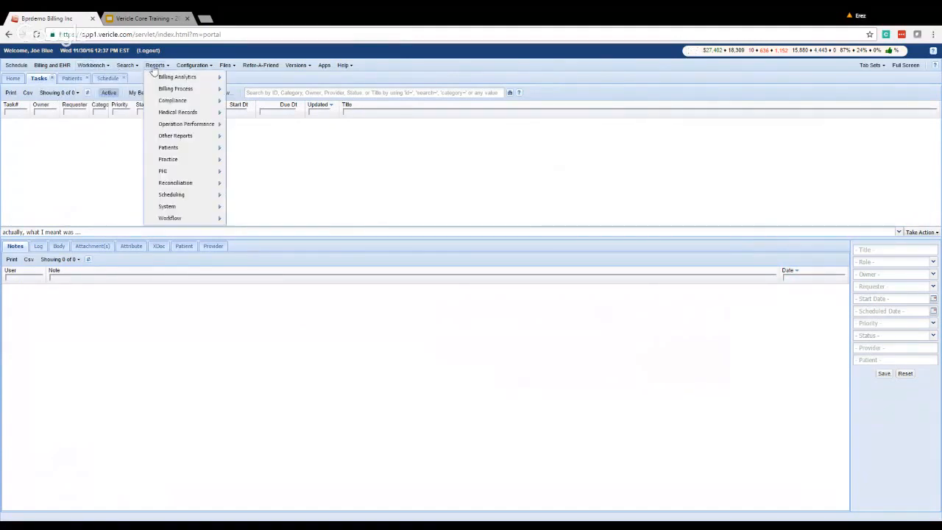
mouse_move(189, 218)
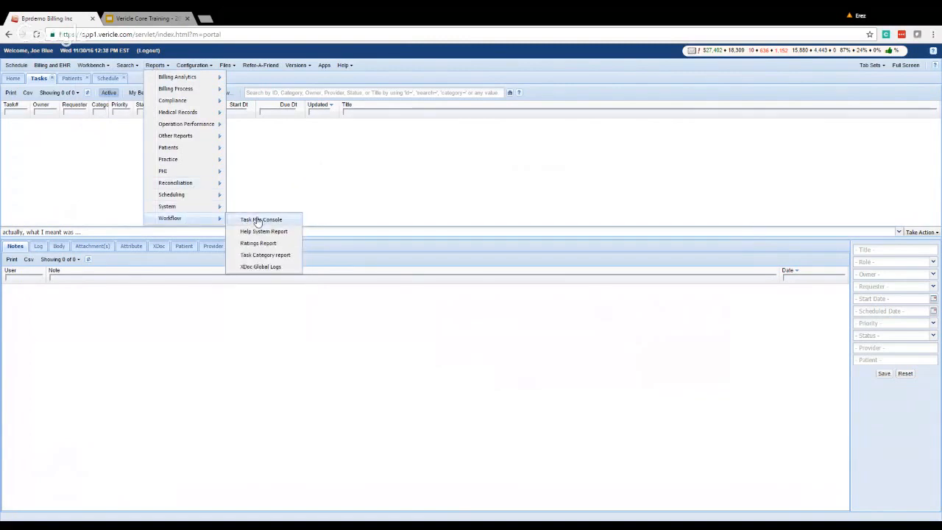
click(258, 220)
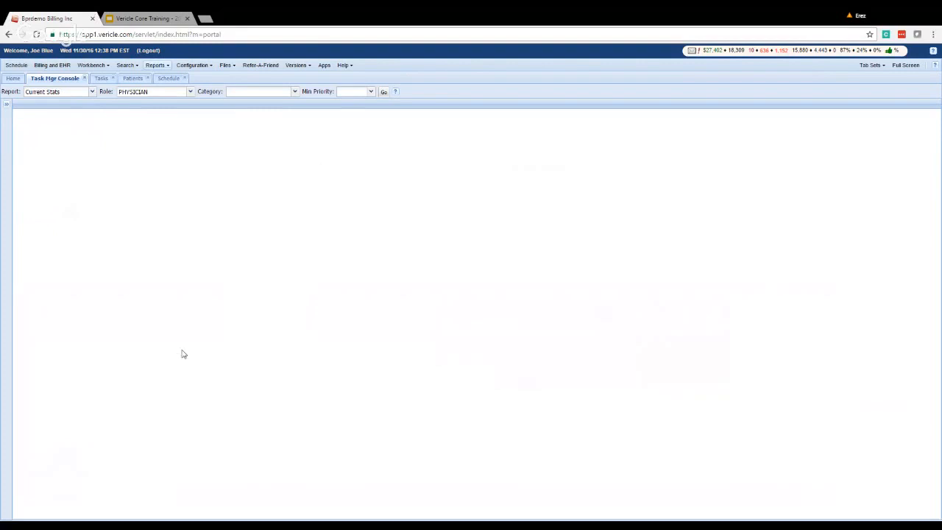
Switch the Current Stats report's role from PHYSICIAN to FRONT_OFFICE and run it.
click(189, 92)
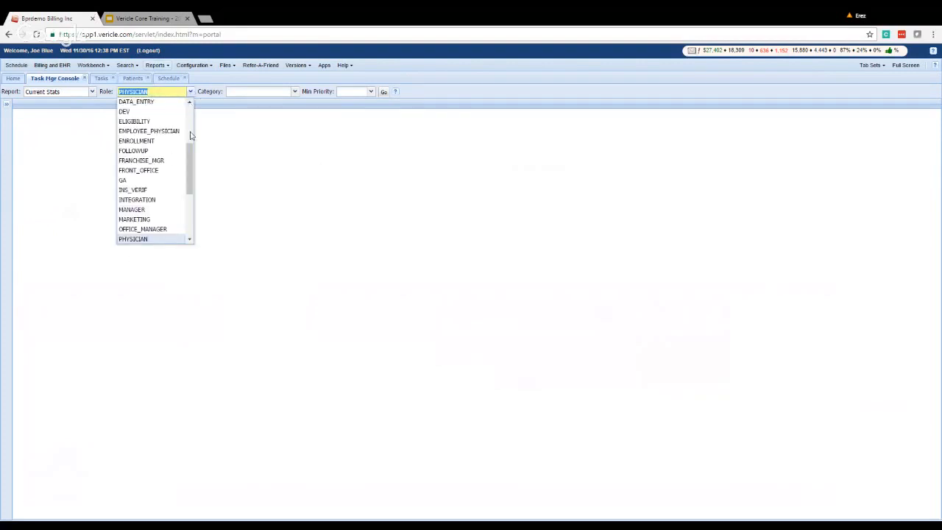
scroll(167, 180, up, 2)
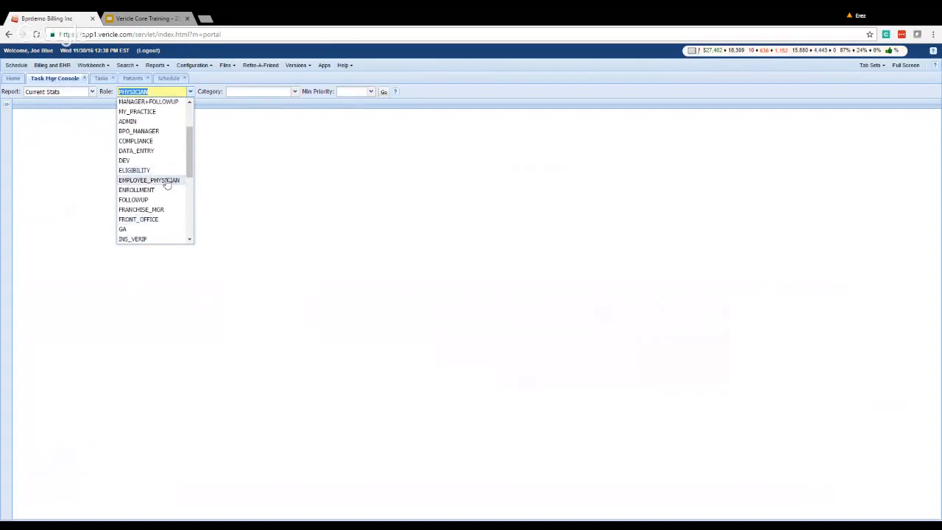
click(151, 220)
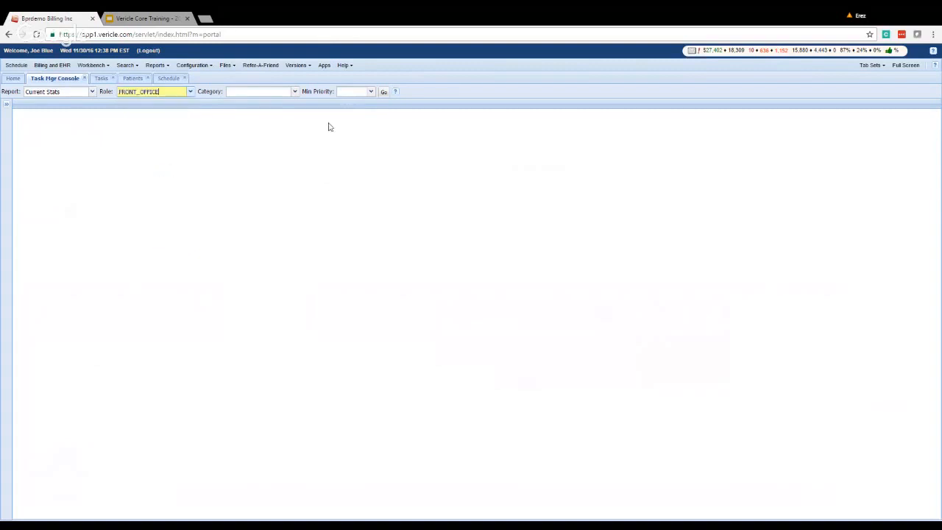
click(383, 92)
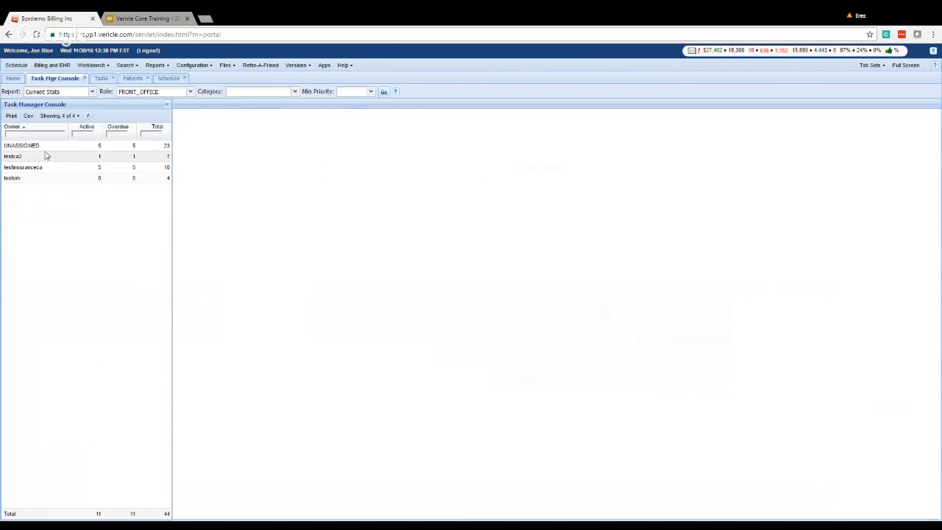
Load each front-office owner's task list in turn, ending on the five UNASSIGNED tasks.
click(43, 146)
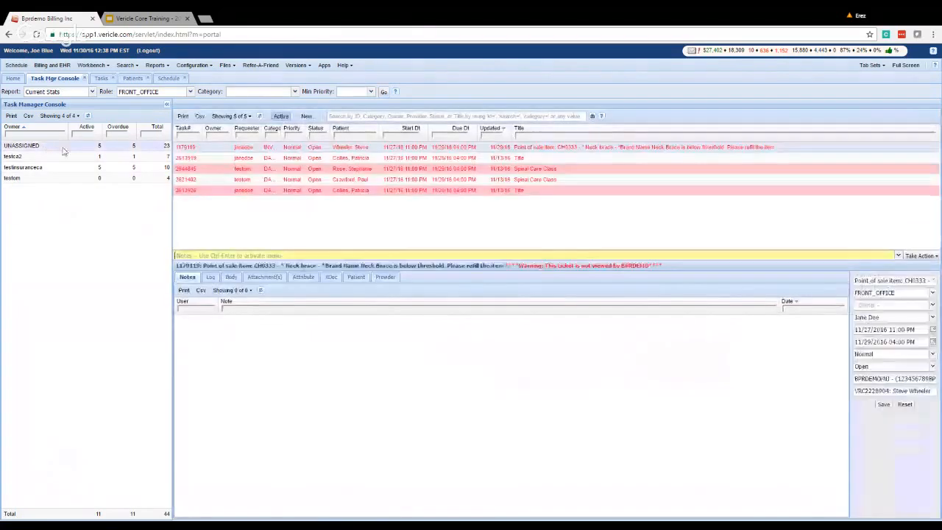
click(124, 156)
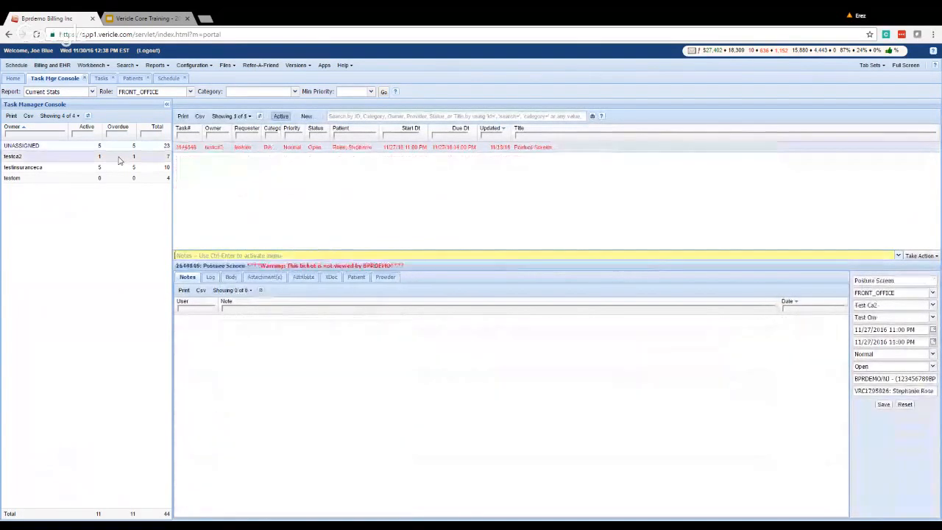
click(136, 170)
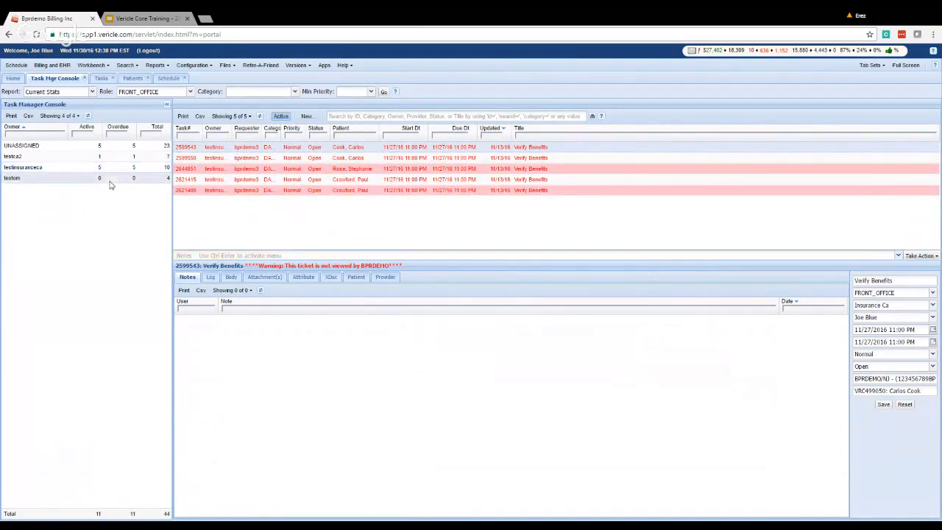
click(98, 157)
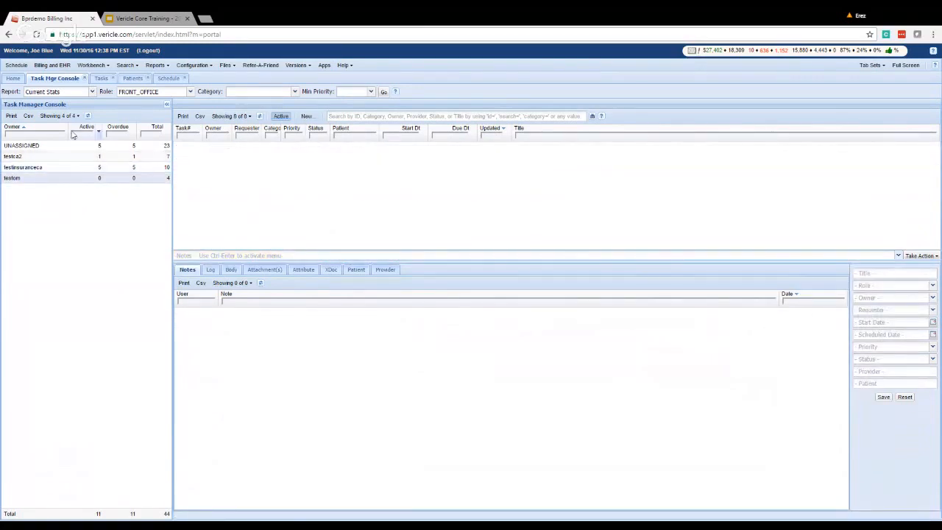
click(13, 158)
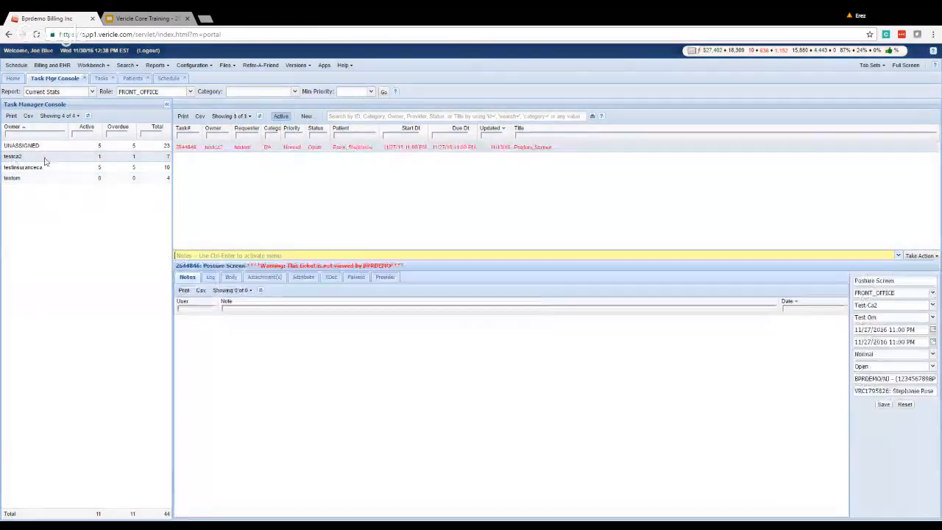
click(89, 145)
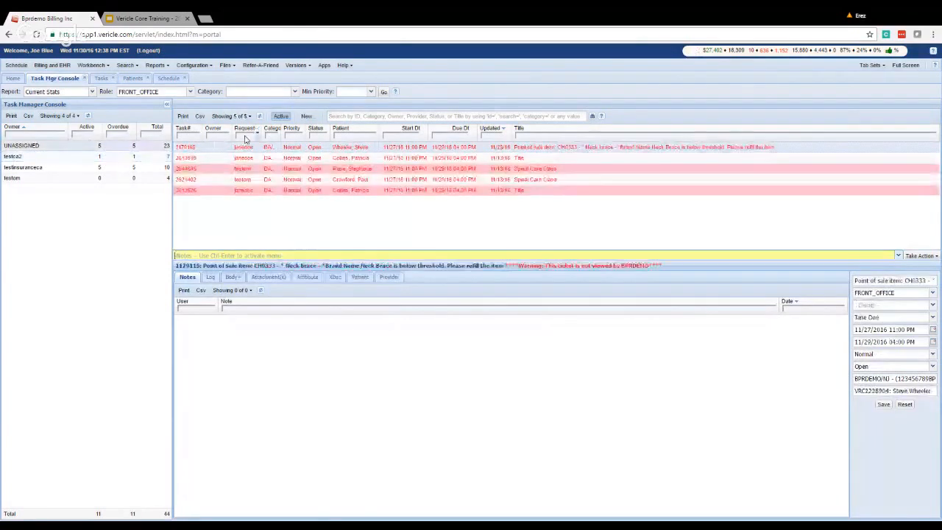
Open task 2621402, Spinal Care Class, and check its Log, Body and Attachment(s) before Notes.
click(240, 179)
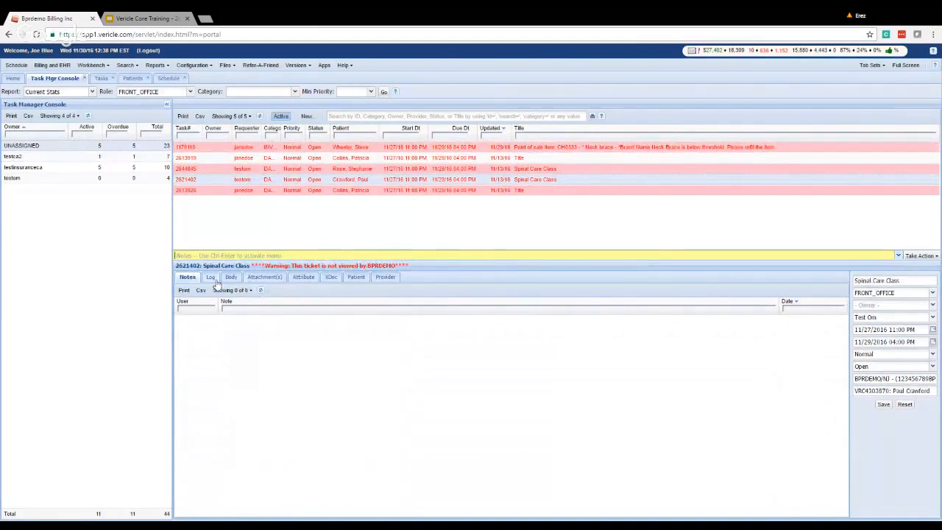
click(212, 278)
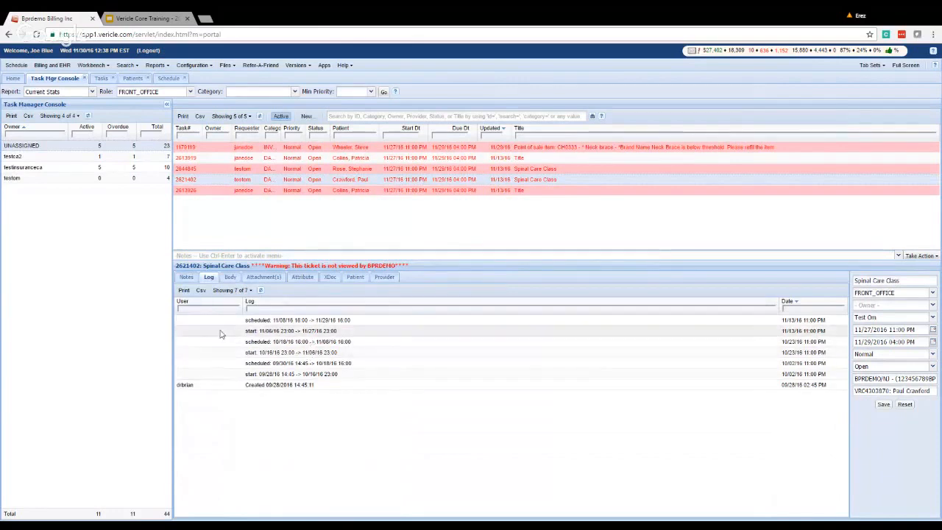
click(189, 278)
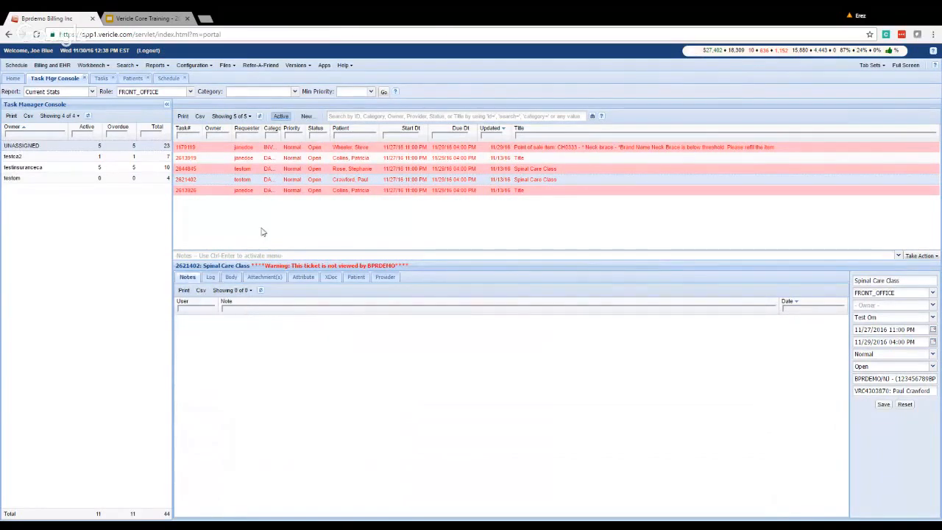
click(230, 278)
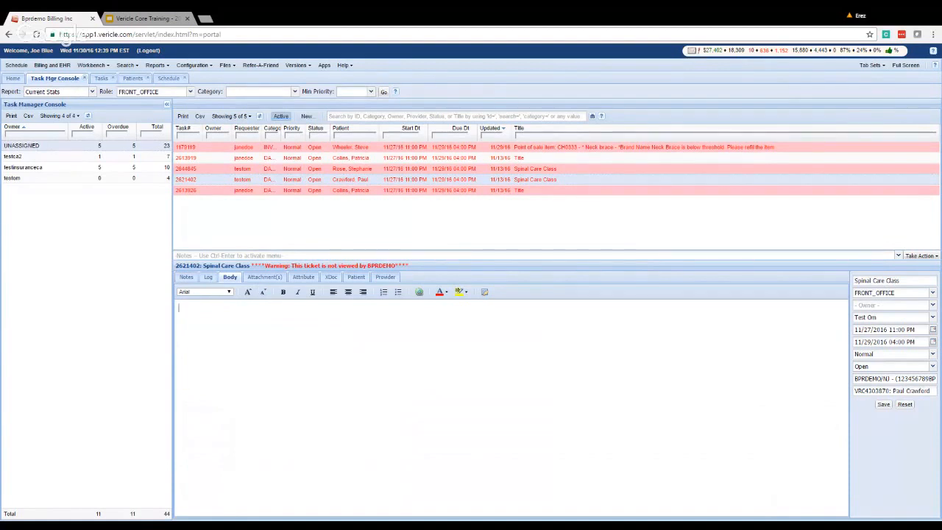
click(269, 278)
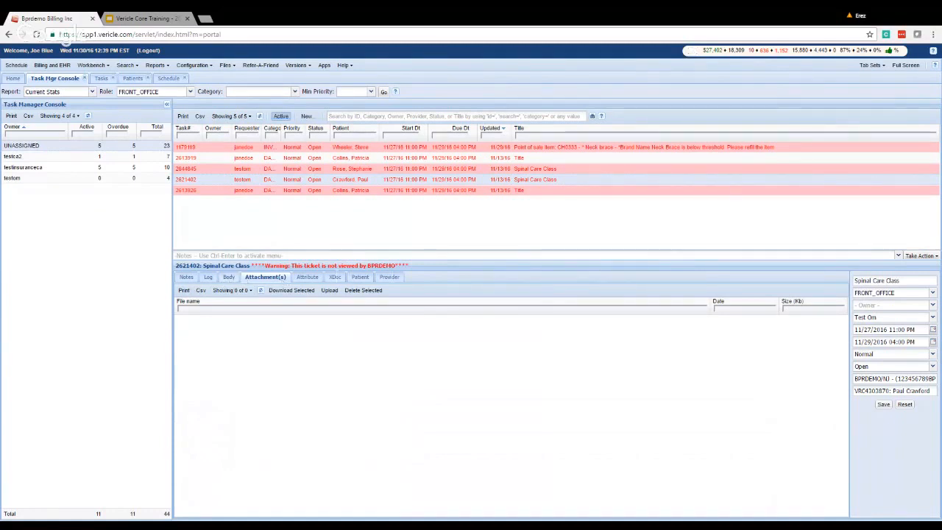
click(187, 278)
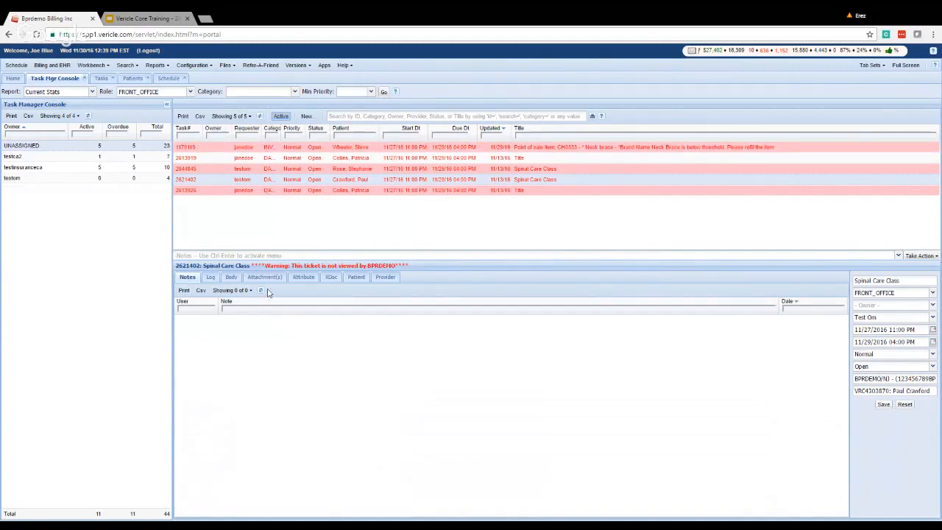
Step through training slides 13–17 to Topics - Clinicians, then jump back to slide 2.
click(144, 17)
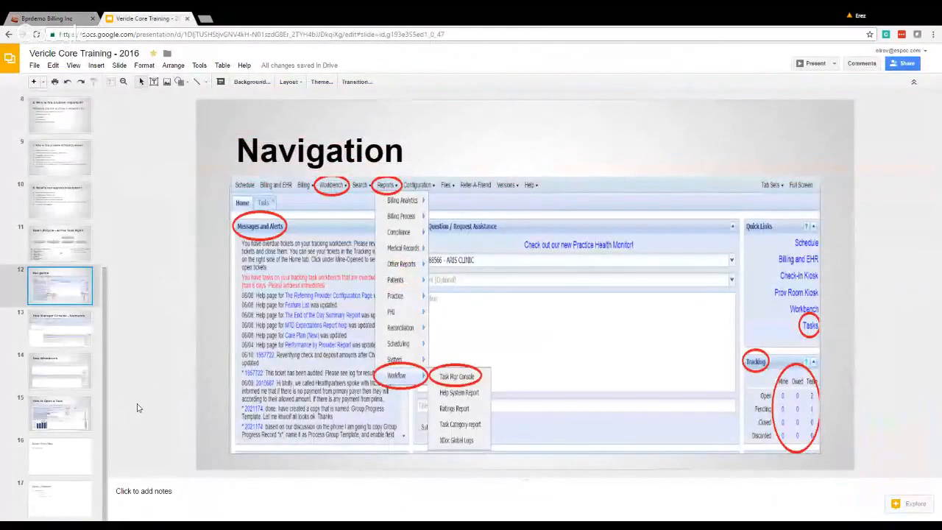
click(59, 329)
click(58, 361)
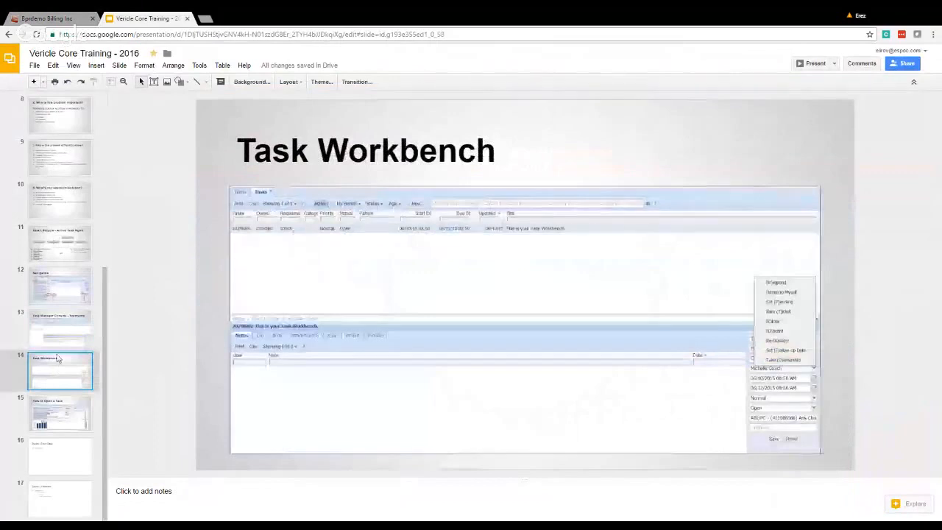
click(53, 429)
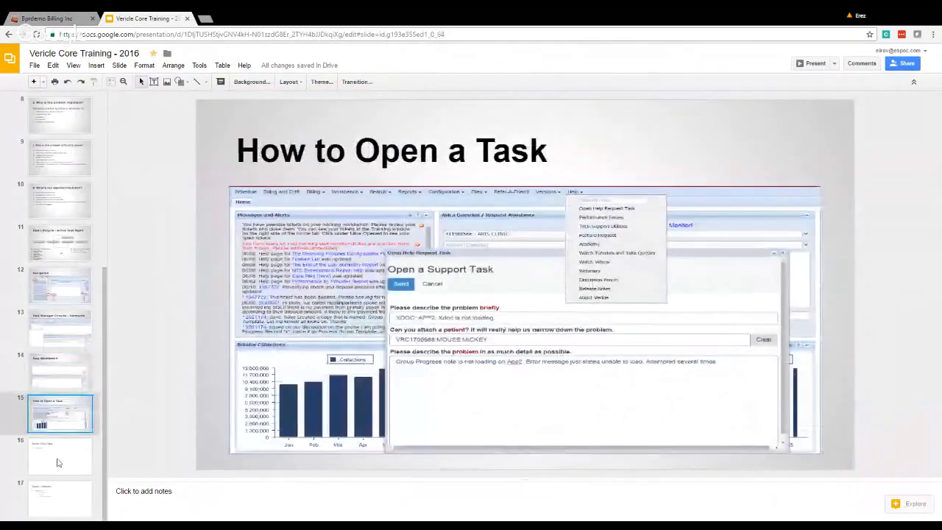
click(62, 455)
click(65, 500)
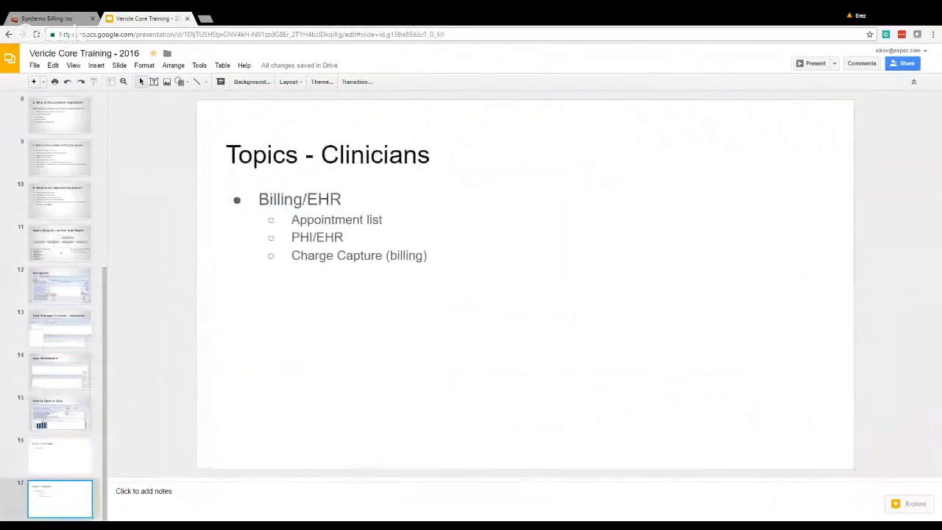
scroll(59, 309, up, 5)
click(40, 163)
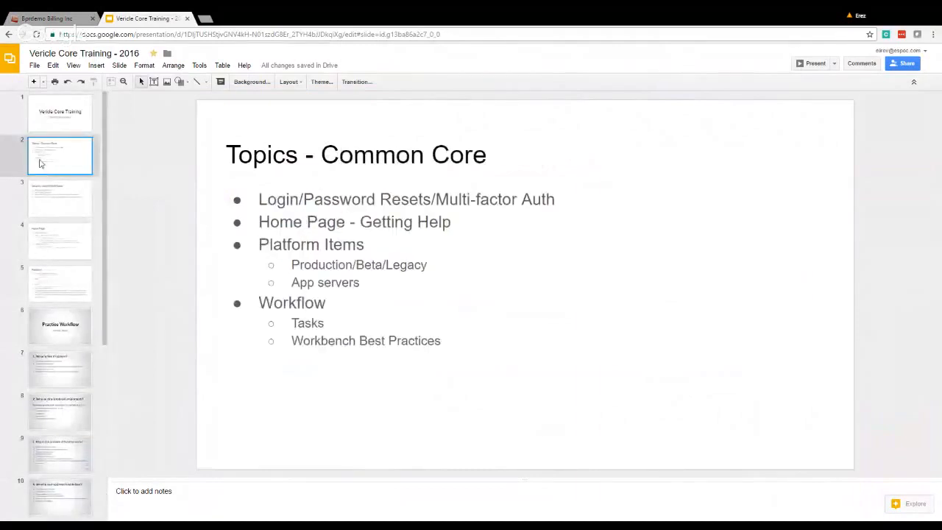
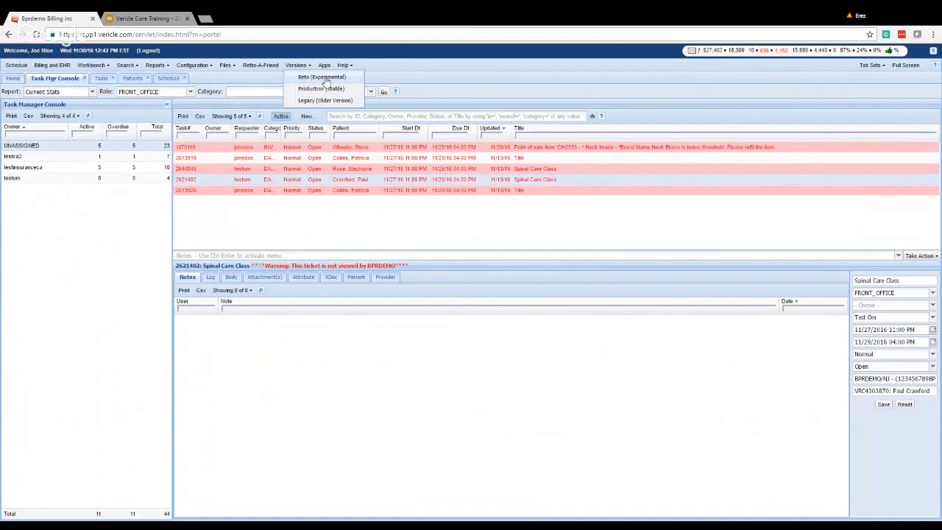
Switch Vericle to Beta (Experimental), reset the browser zoom, and open Workbench > Tasks.
click(324, 79)
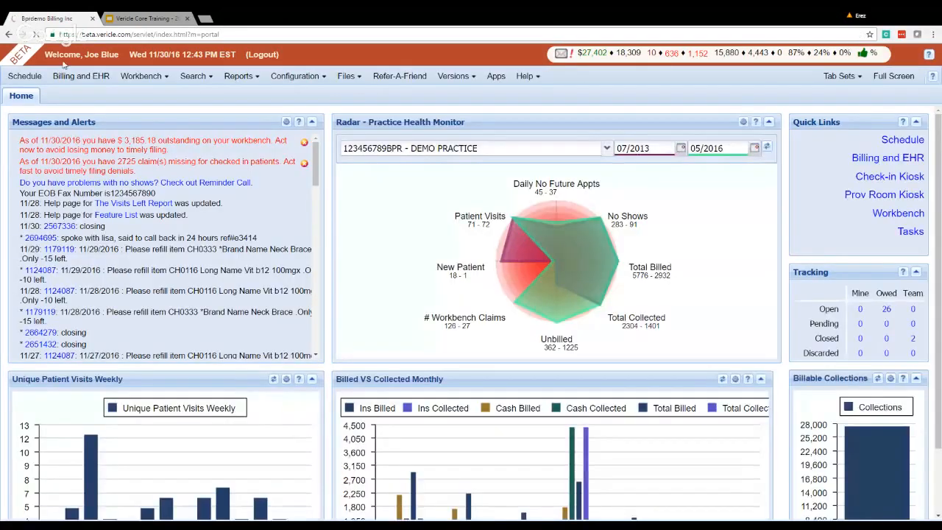
key(ctrl+0)
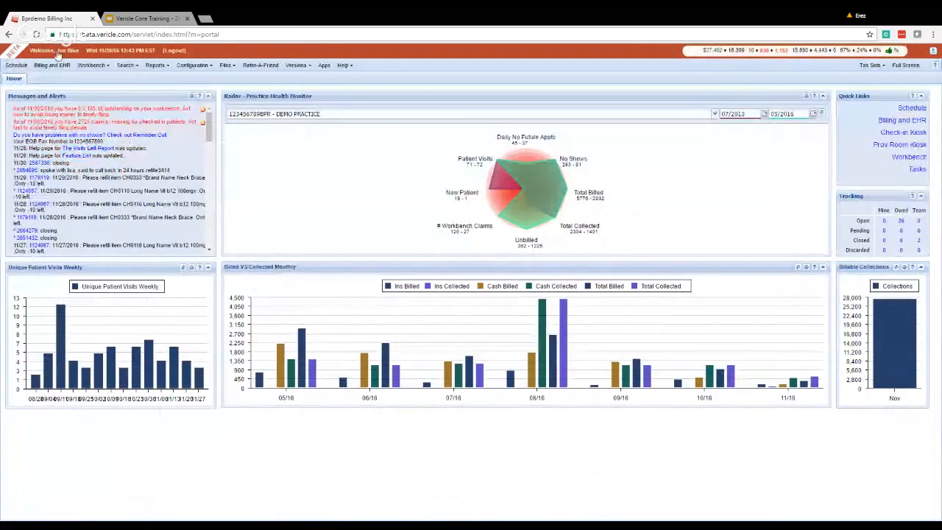
click(88, 65)
click(89, 79)
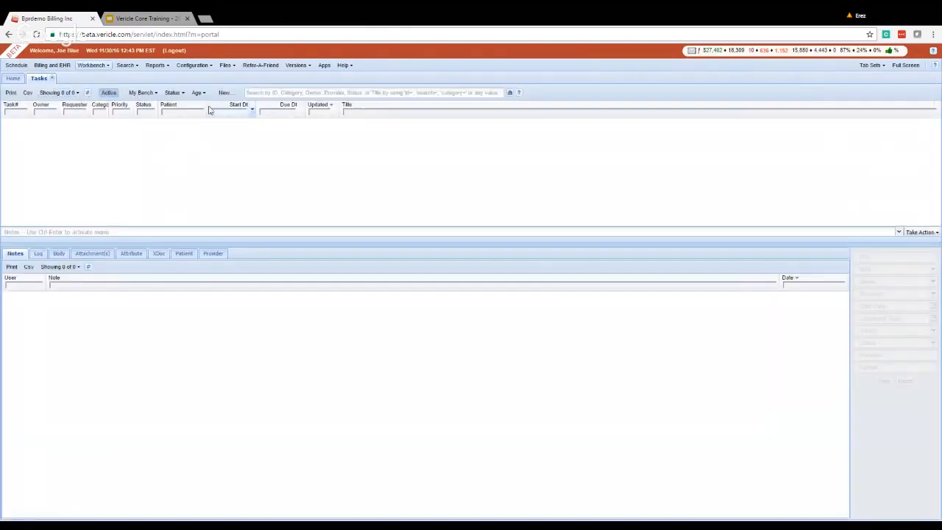
Refresh the Beta Tasks grid to load its 2 tasks, including the 'test' task and its note.
click(87, 93)
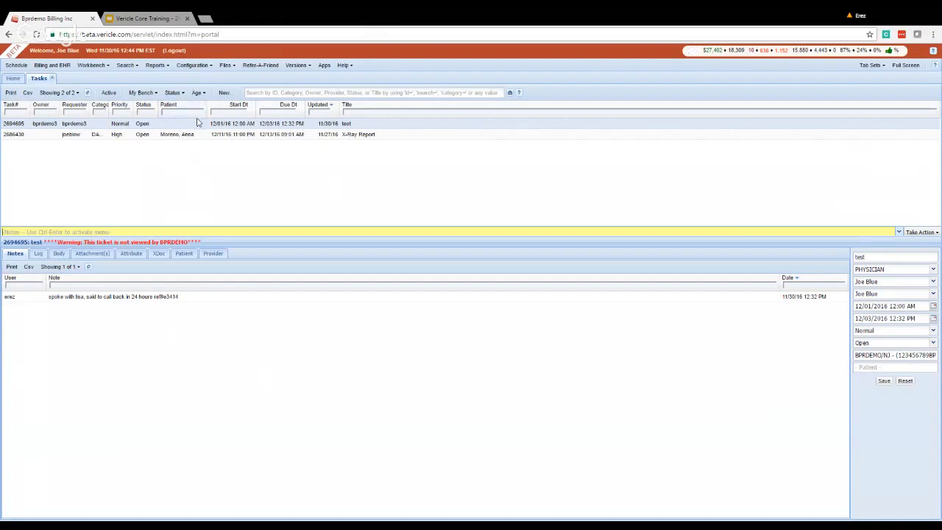
Open the same Vericle address in a new browser tab to load the Production dashboard.
click(67, 34)
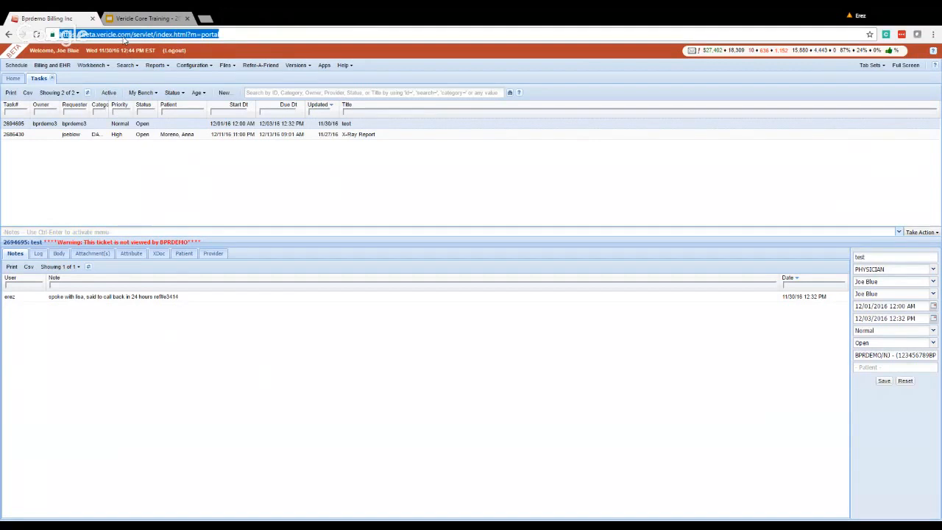
key(ctrl+c)
key(ctrl+t)
key(ctrl+v)
key(Return)
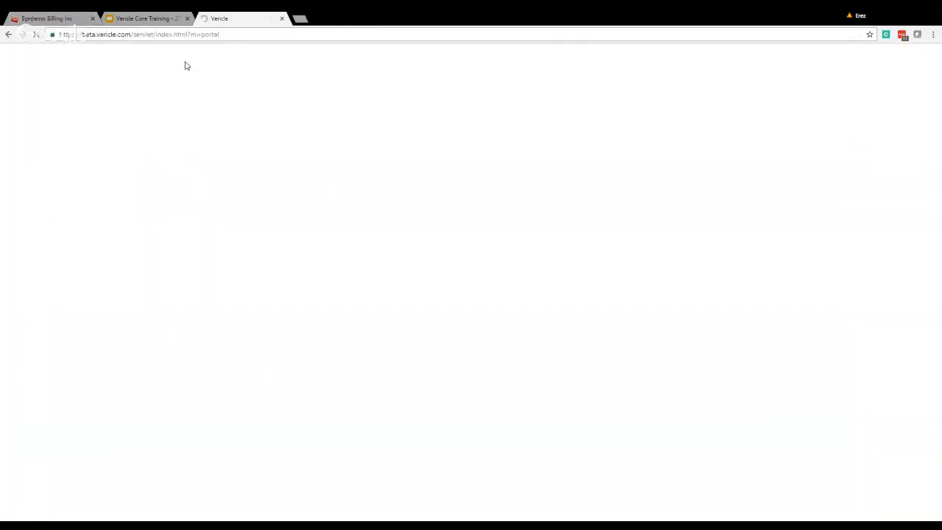
Move the Production tab to second position and compare it with the Beta task list.
click(69, 17)
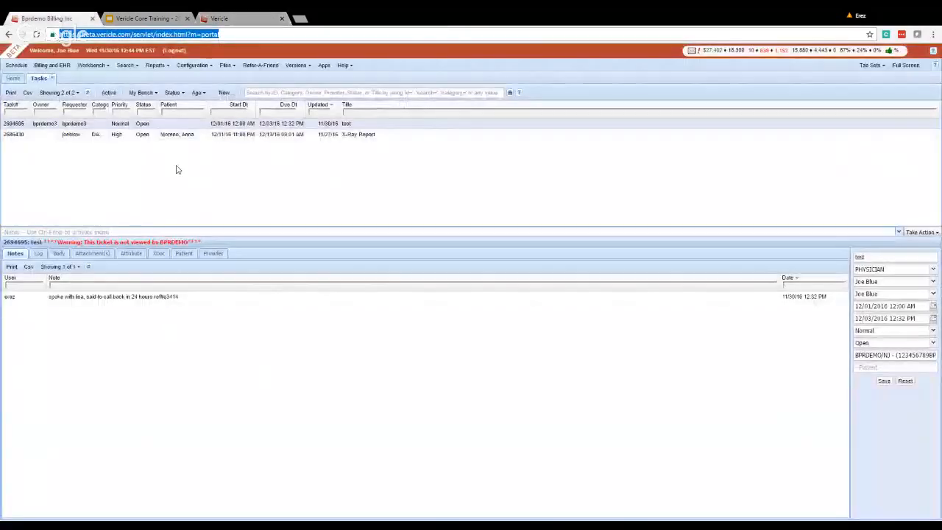
click(216, 15)
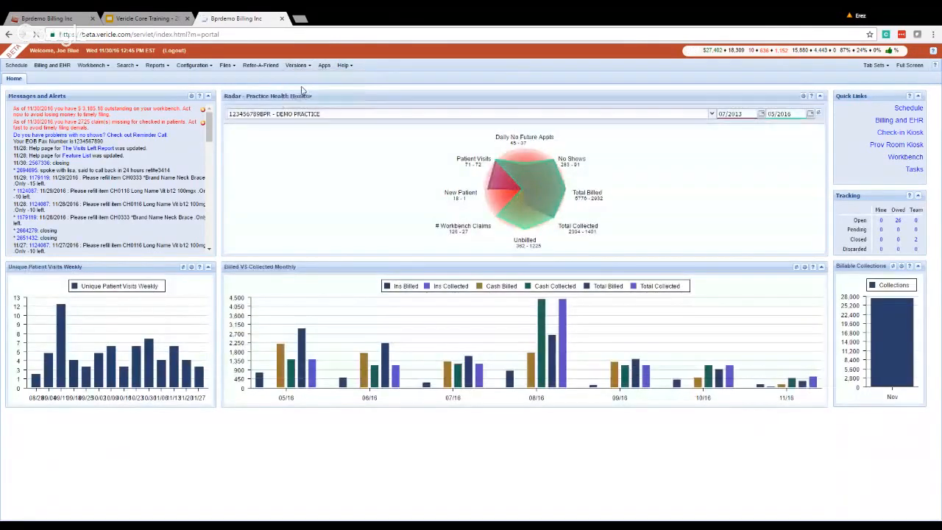
drag(243, 19, 145, 18)
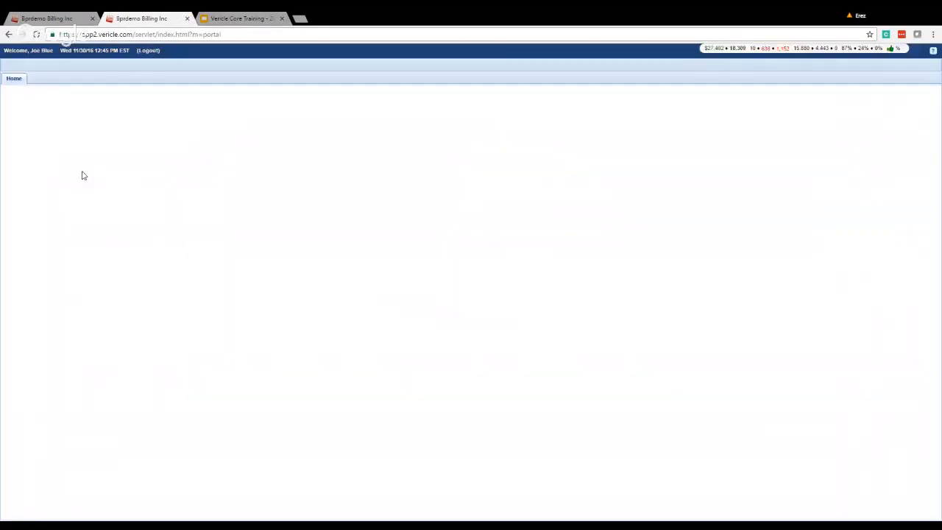
click(48, 19)
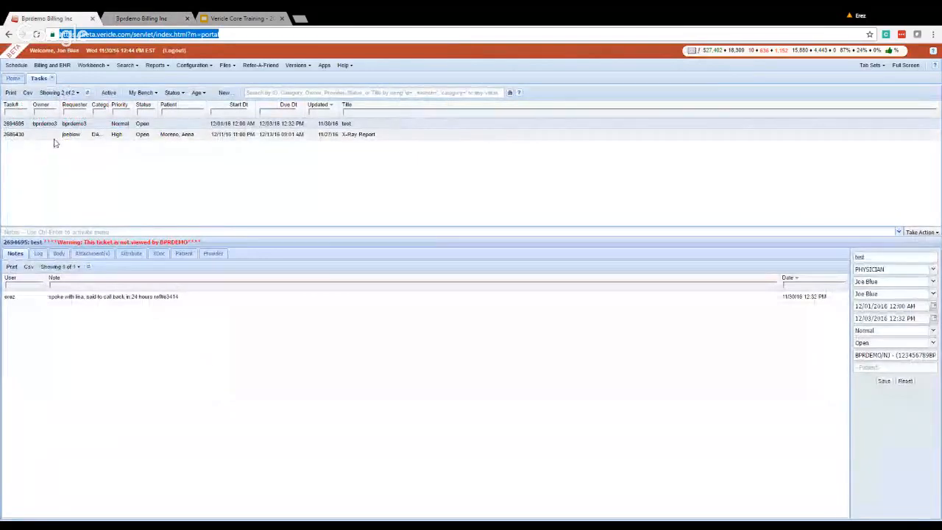
click(143, 18)
click(38, 16)
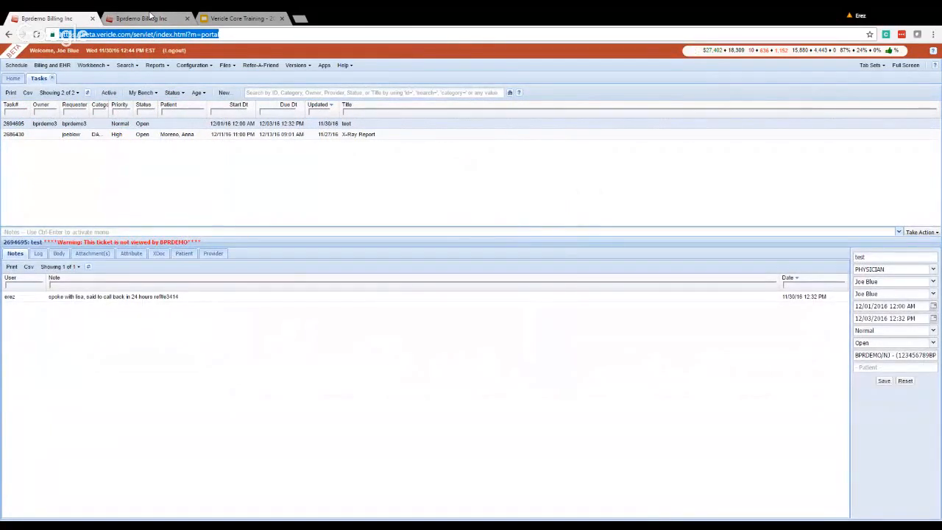
click(151, 16)
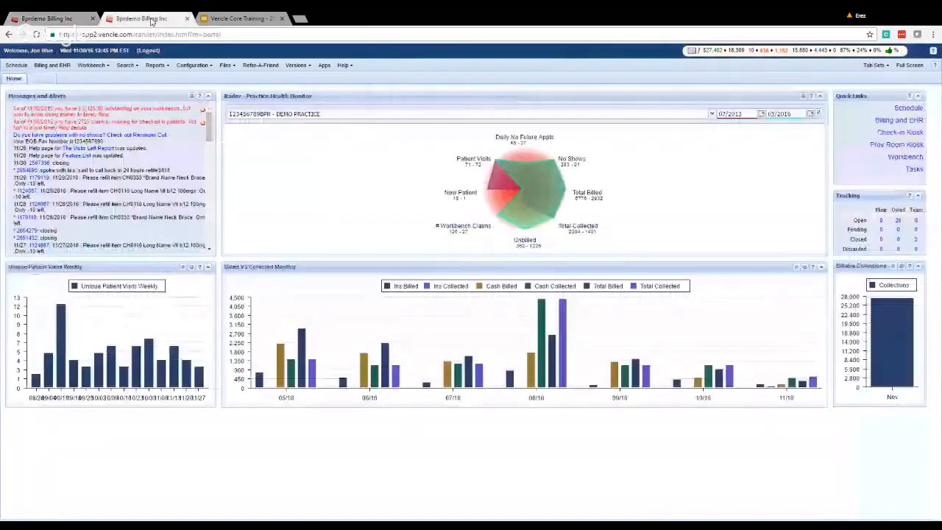
click(65, 16)
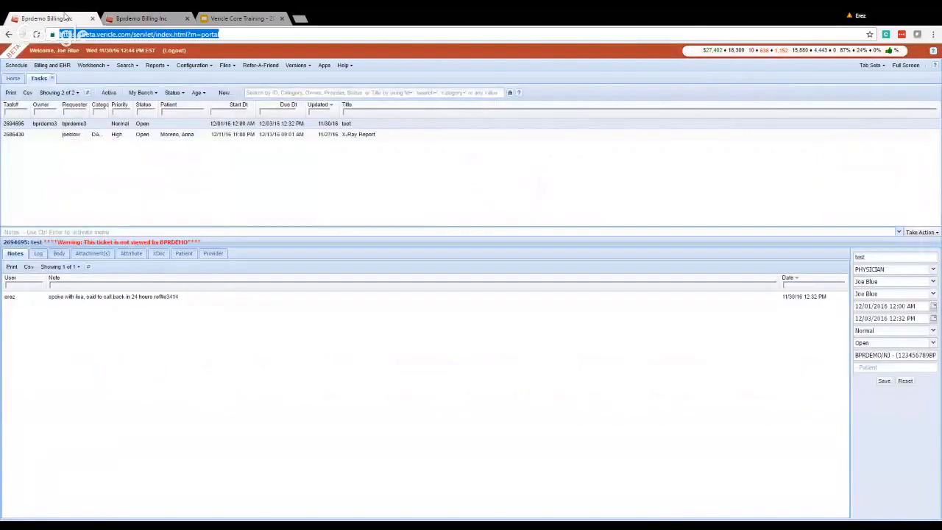
click(344, 66)
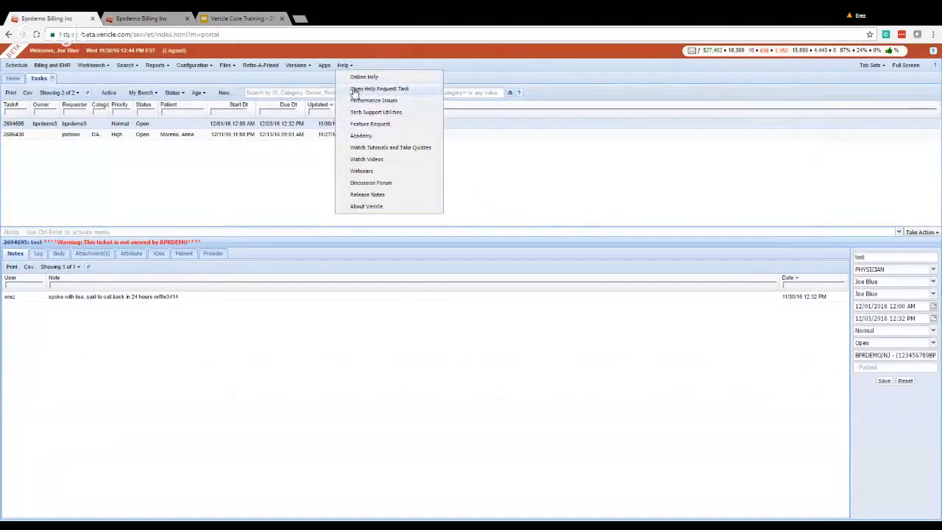
click(354, 90)
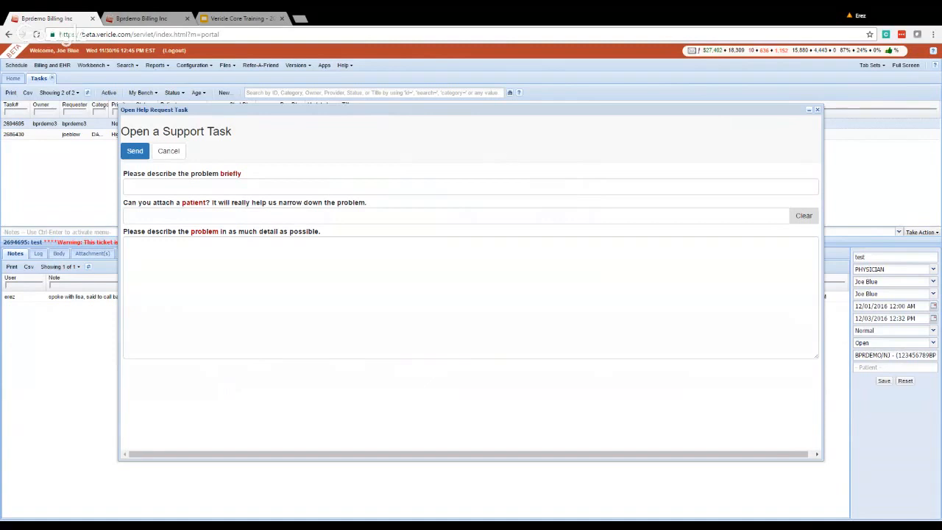
click(168, 150)
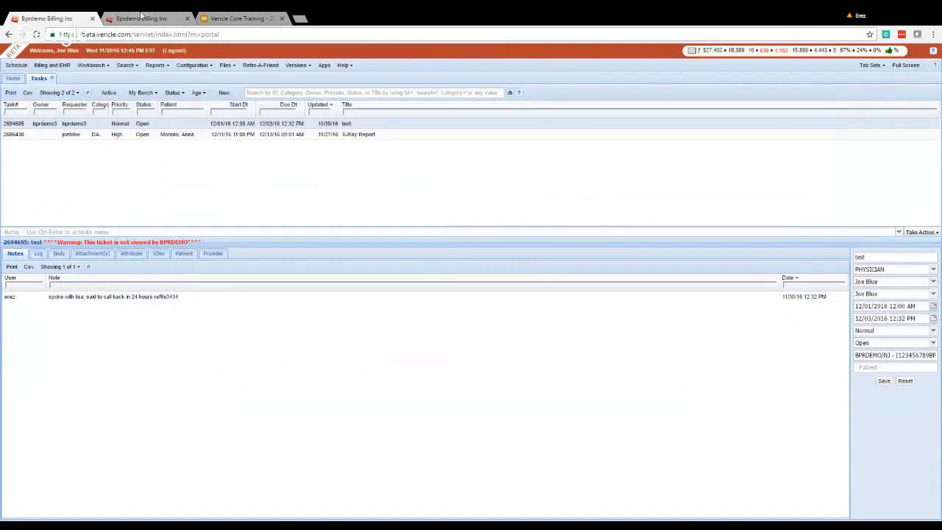
Review the Production dashboard's Versions menu, then show the Platforms slide of the training deck.
click(141, 16)
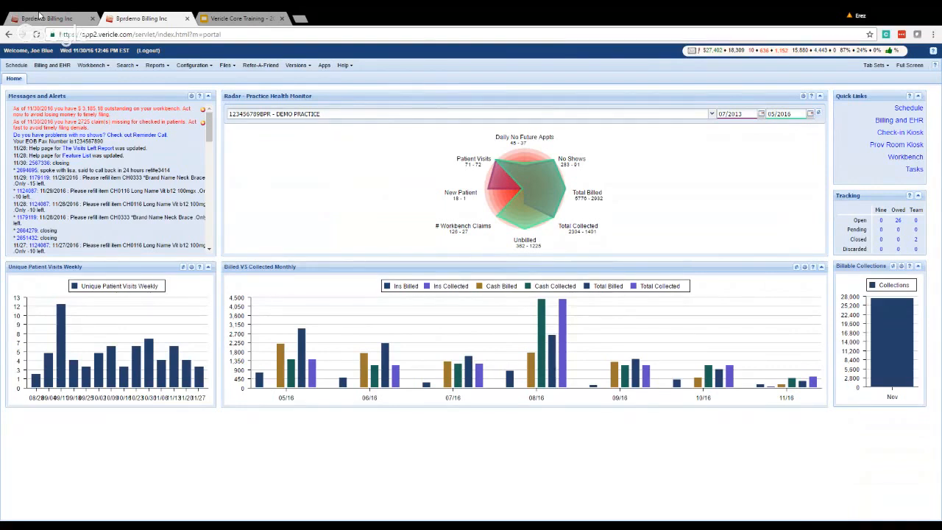
click(303, 67)
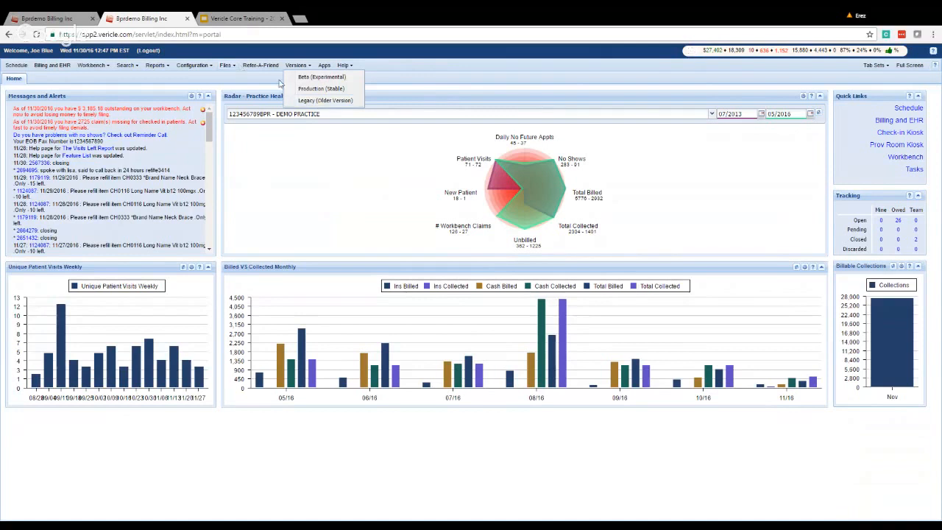
click(240, 16)
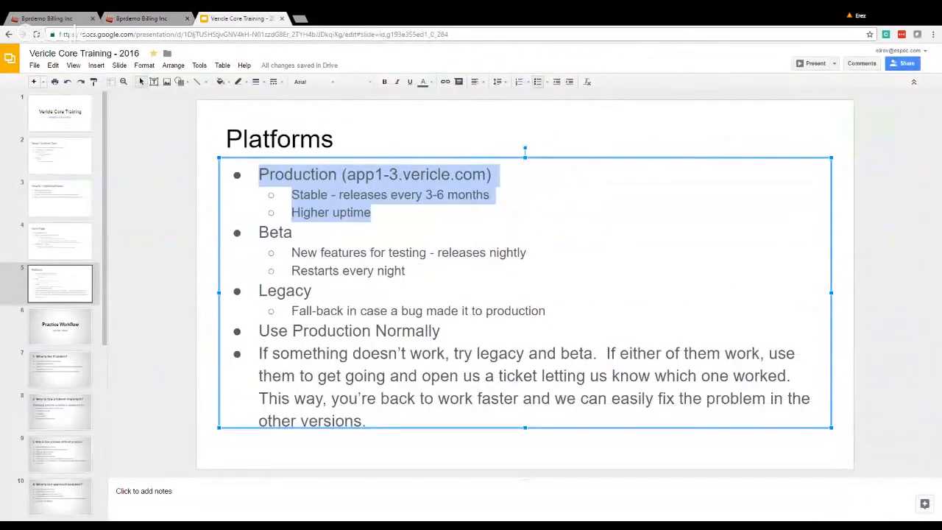
click(382, 421)
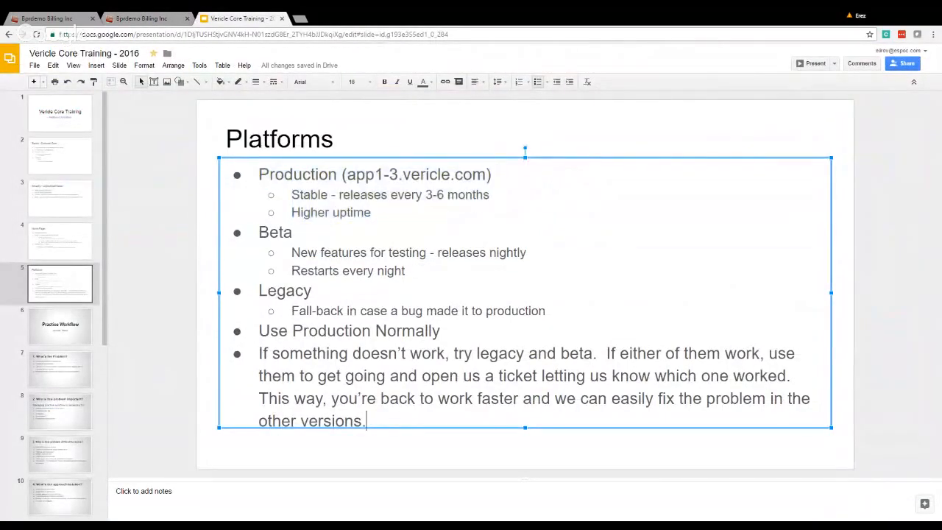
click(177, 203)
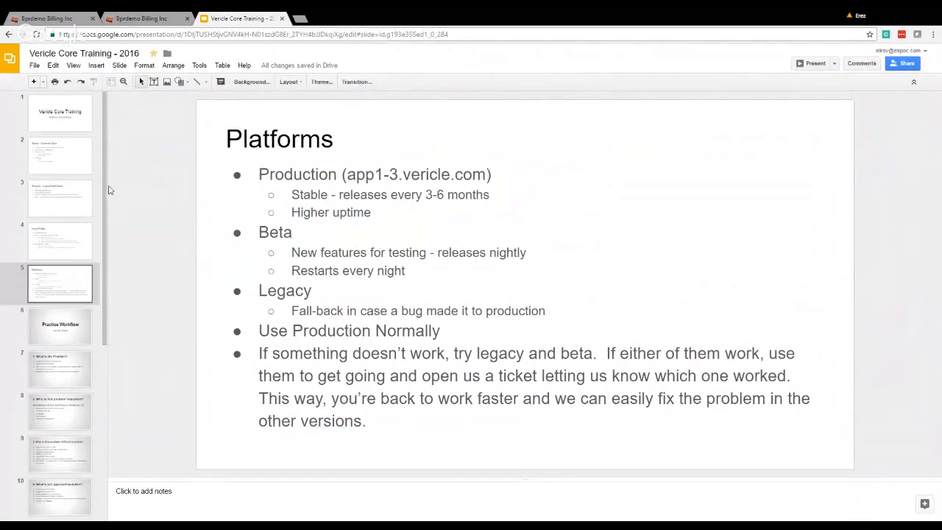